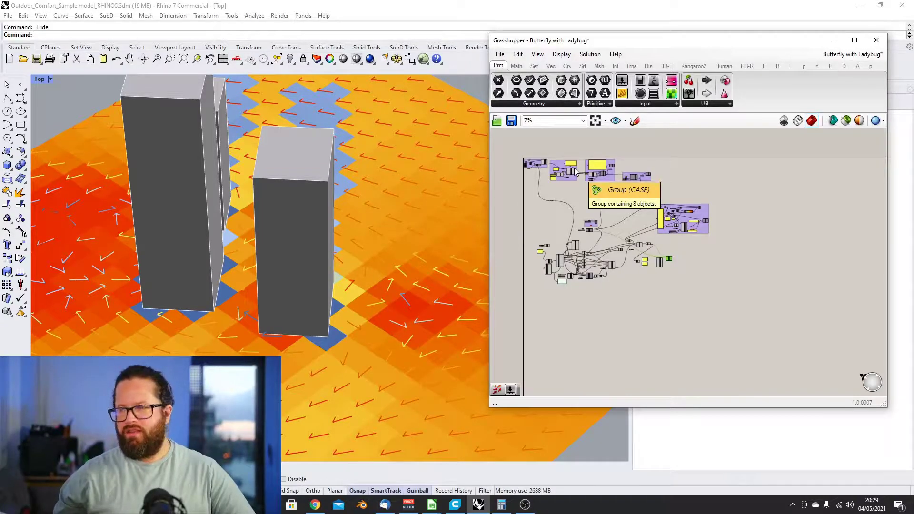
# Examine the wind arrows and coloured result mesh around the towers from several angles
pyautogui.scroll(-8, 252, 243)
pyautogui.scroll(8, 258, 237)
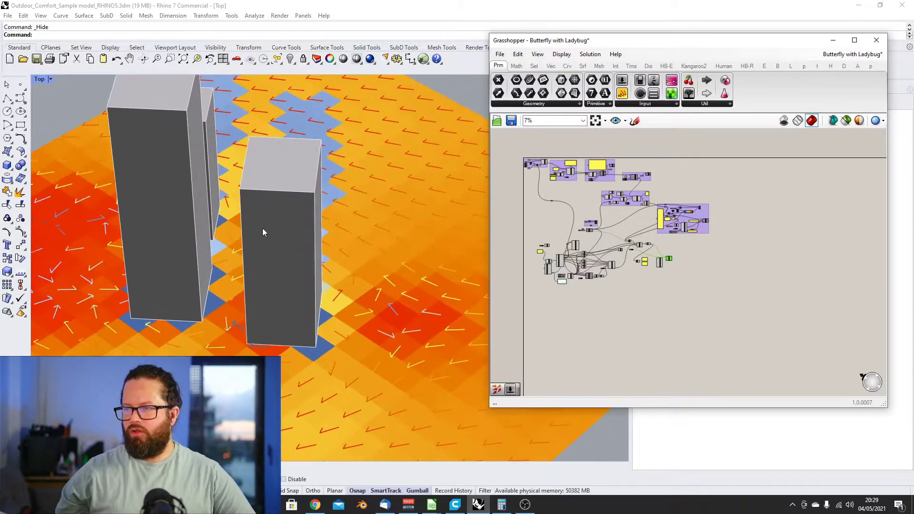
pyautogui.scroll(-6, 312, 257)
pyautogui.moveTo(322, 264); pyautogui.dragTo(294, 267, button='right')
pyautogui.scroll(5, 347, 206)
pyautogui.moveTo(372, 220); pyautogui.dragTo(391, 224, button='right')
# Examine the solution component in the SOLUTION group, including its _write input and log_files output
pyautogui.click(654, 289)
pyautogui.scroll(12, 628, 185)
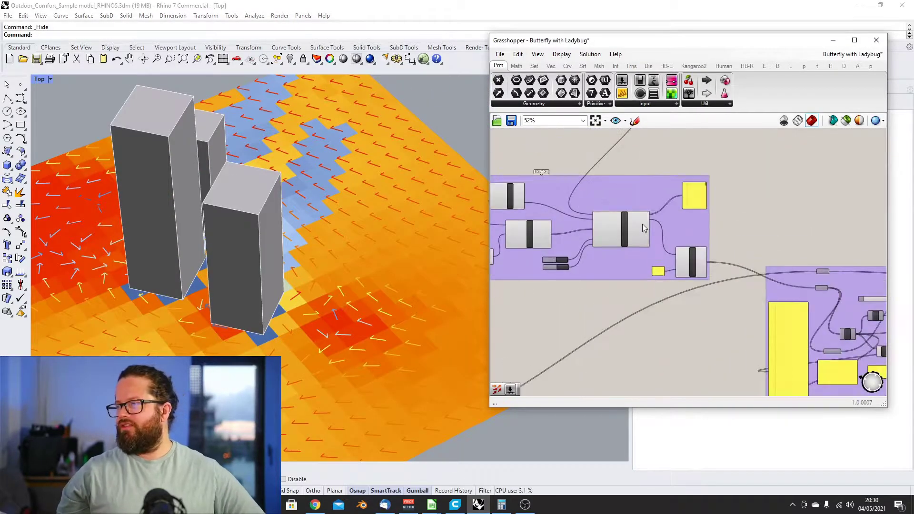
pyautogui.click(601, 230)
pyautogui.scroll(4, 602, 230)
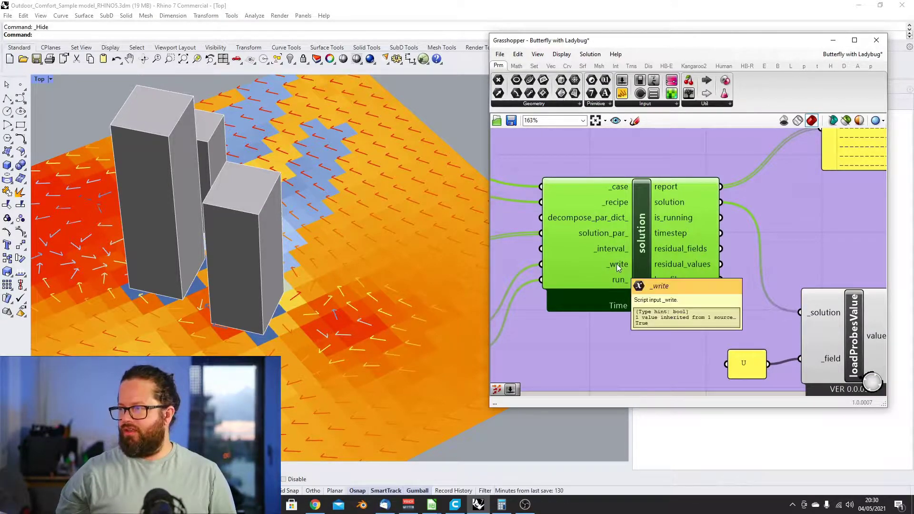
pyautogui.moveTo(614, 264)
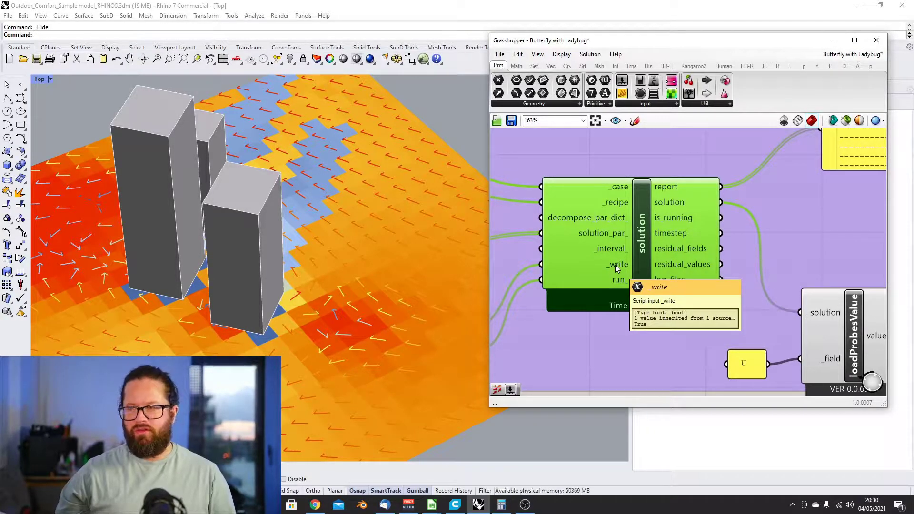
pyautogui.scroll(1, 642, 227)
pyautogui.scroll(-4, 642, 226)
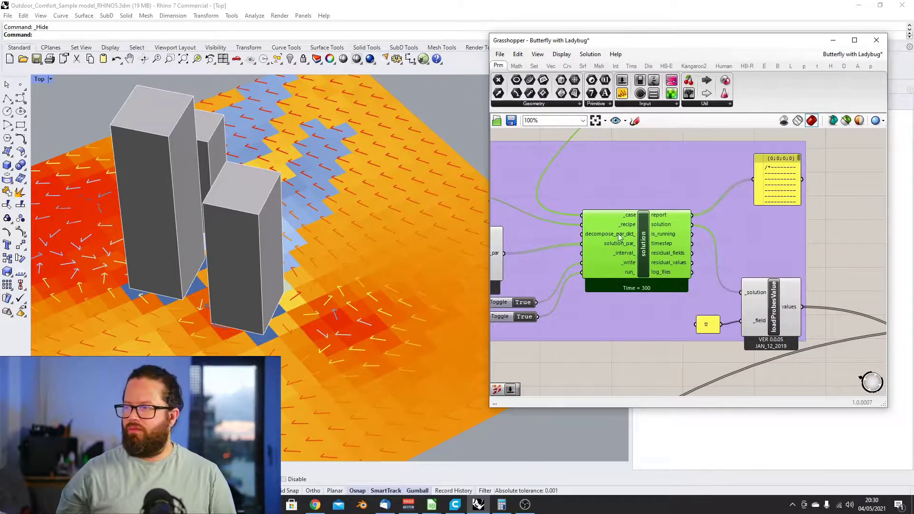
pyautogui.moveTo(664, 278)
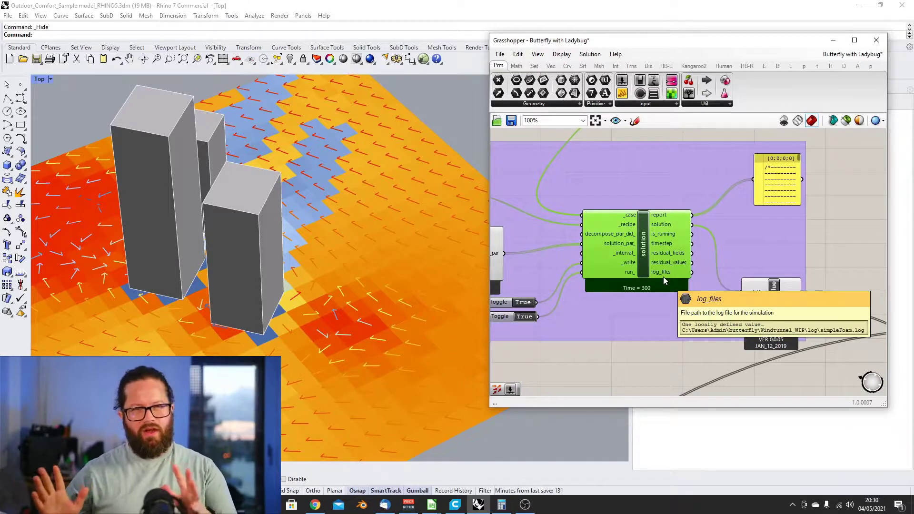
pyautogui.scroll(-1, 690, 247)
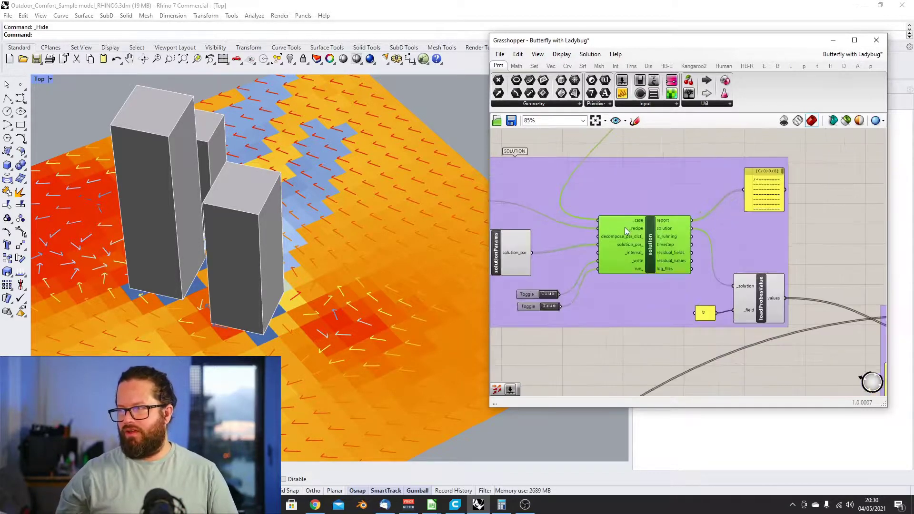
pyautogui.scroll(3, 624, 227)
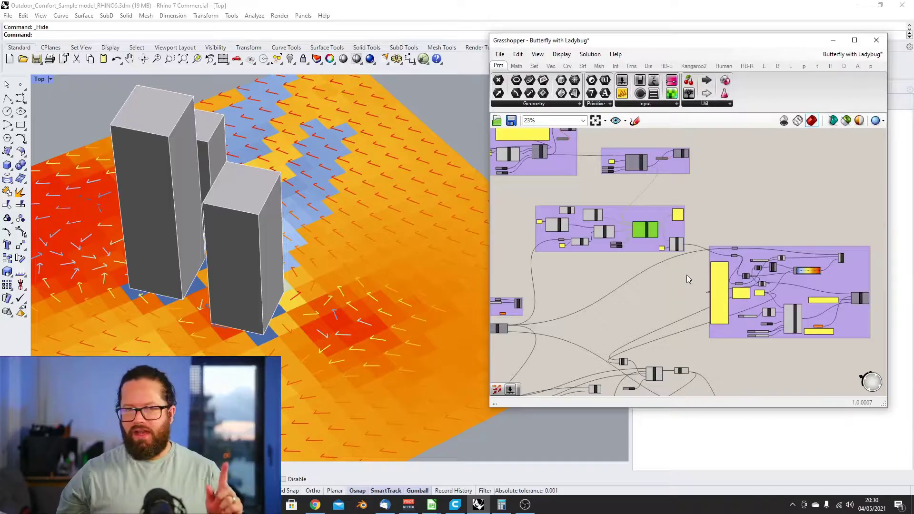
# Examine the wind arrows over the red area beside the front tower and the definition's OUTPUT group
pyautogui.scroll(5, 349, 301)
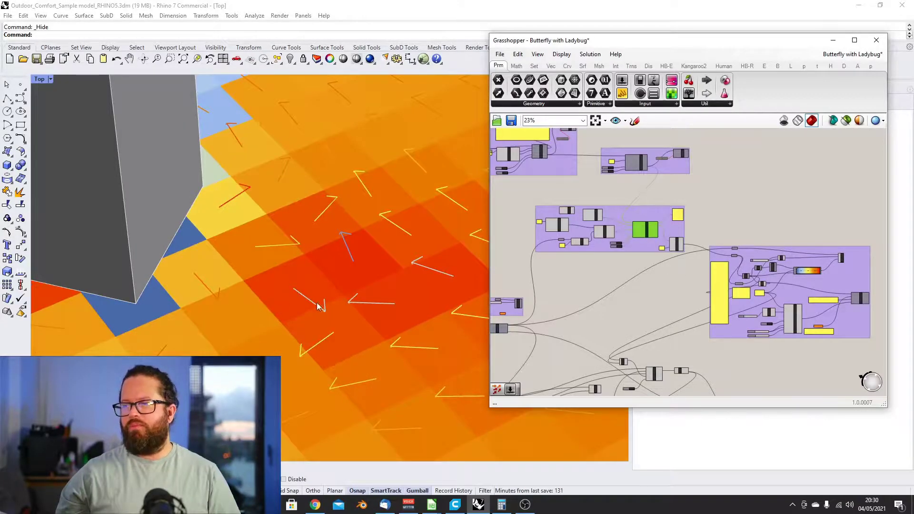
pyautogui.scroll(3, 323, 301)
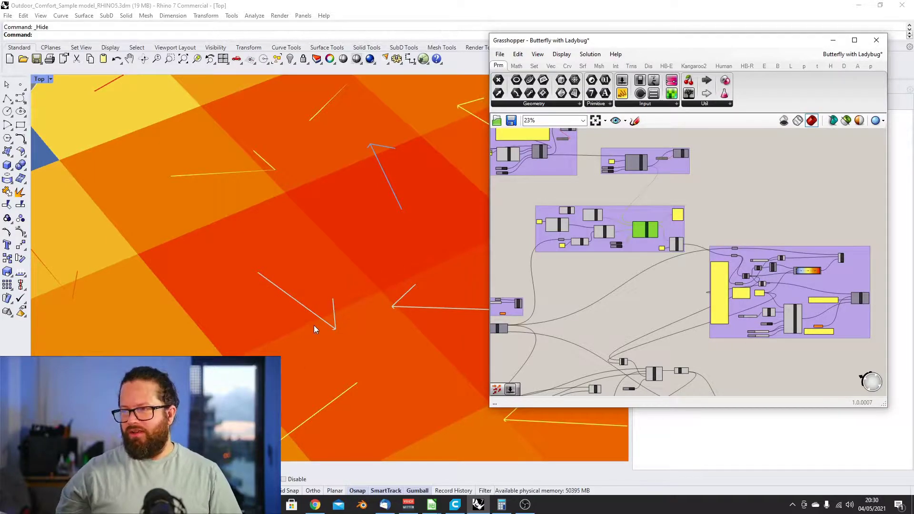
pyautogui.scroll(-5, 304, 267)
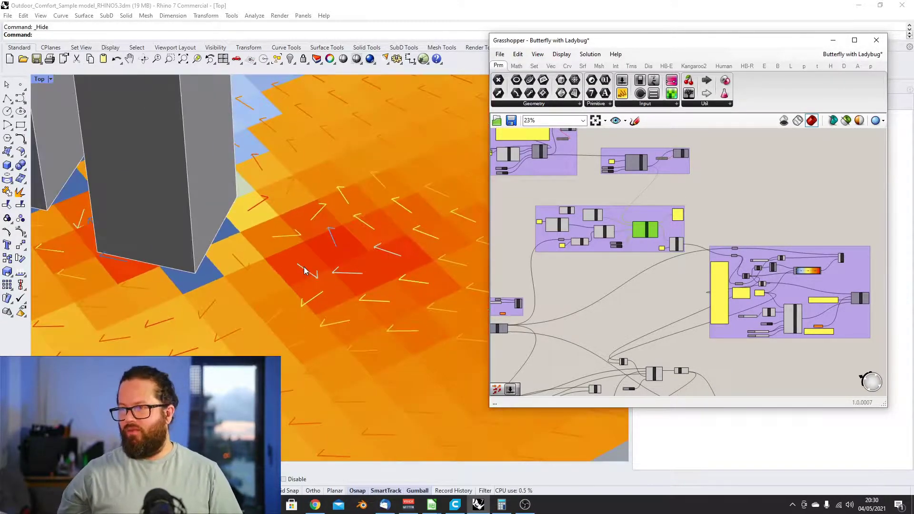
pyautogui.scroll(-7, 296, 262)
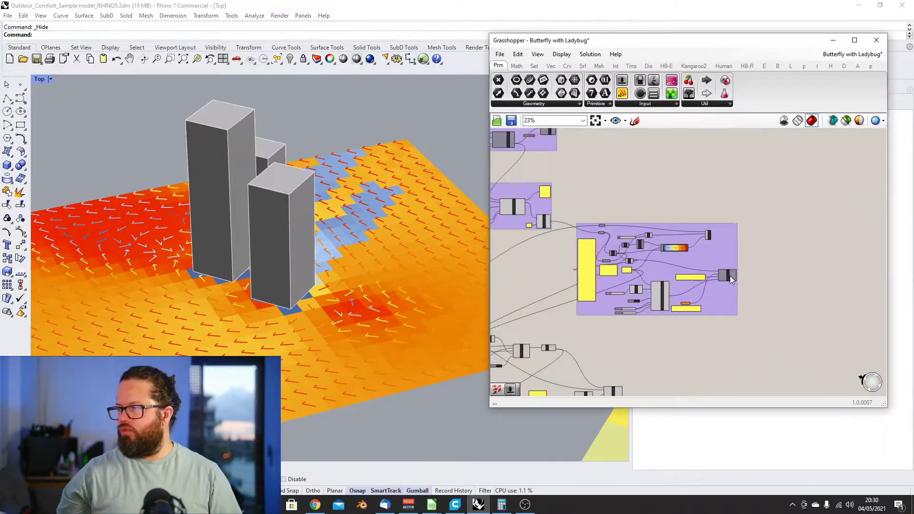
pyautogui.scroll(1, 620, 216)
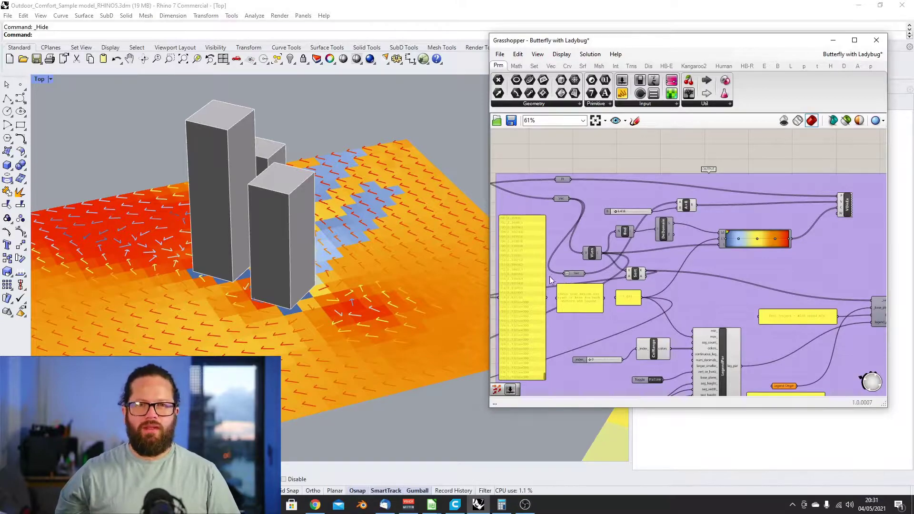
pyautogui.scroll(-3, 621, 253)
pyautogui.scroll(5, 671, 224)
pyautogui.scroll(-2, 667, 228)
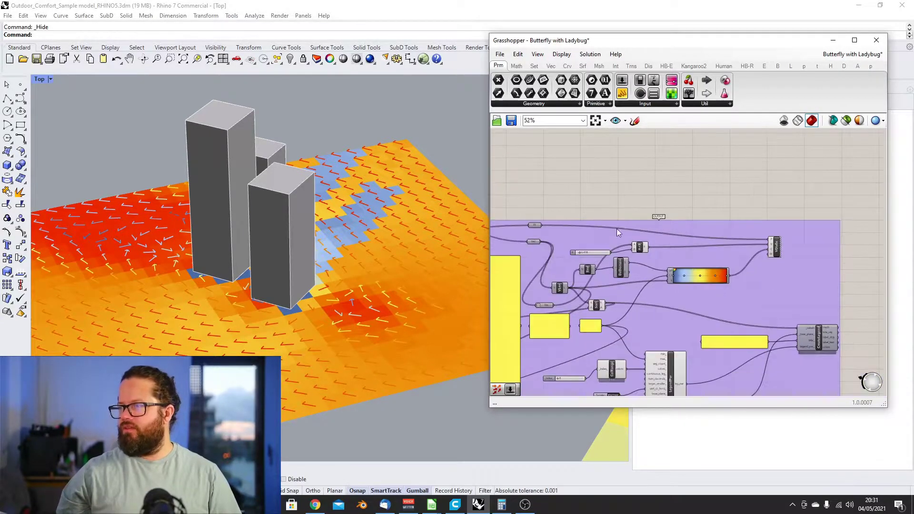
# Widen the Grasshopper window and move the Vec parameter directly beneath the Pt parameter in the OUTPUT group
pyautogui.moveTo(486, 162); pyautogui.dragTo(425, 162)
pyautogui.scroll(4, 612, 216)
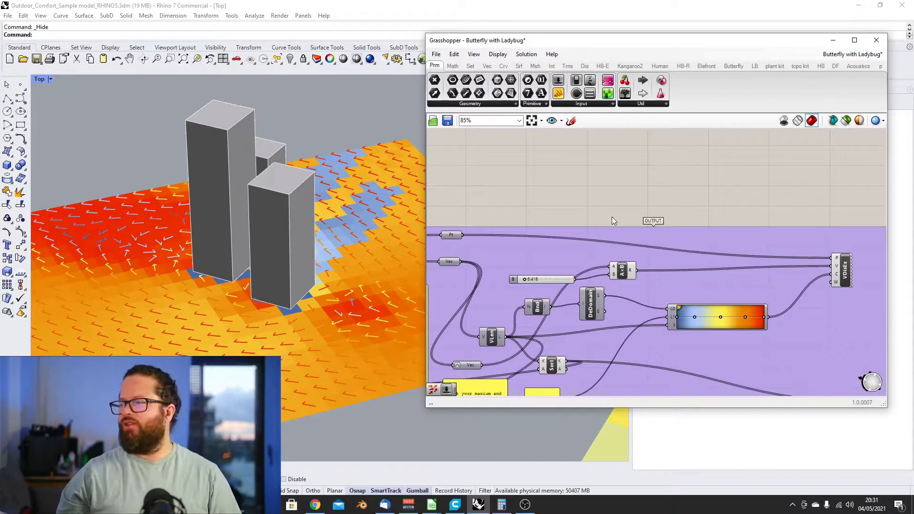
pyautogui.moveTo(682, 256); pyautogui.dragTo(730, 263, button='right')
pyautogui.click(495, 236)
pyautogui.click(498, 244)
pyautogui.click(498, 270)
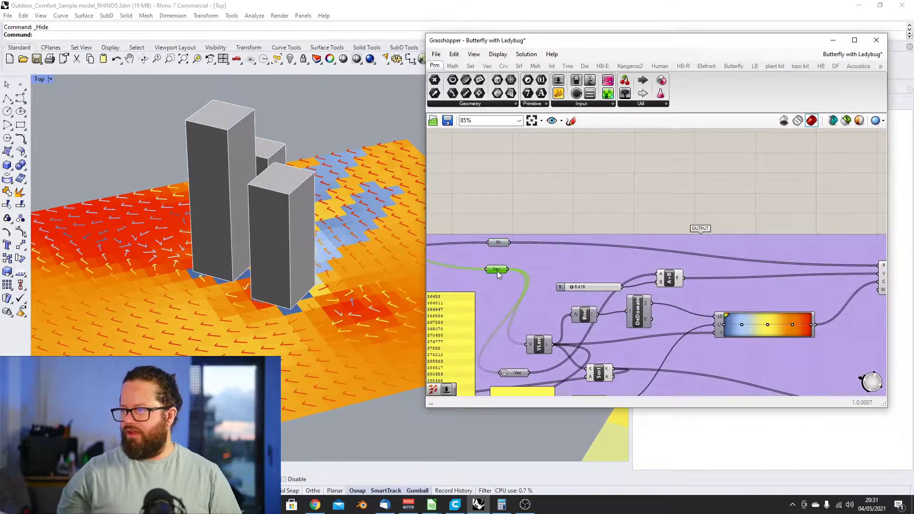
pyautogui.moveTo(508, 271); pyautogui.dragTo(497, 262)
pyautogui.click(496, 244)
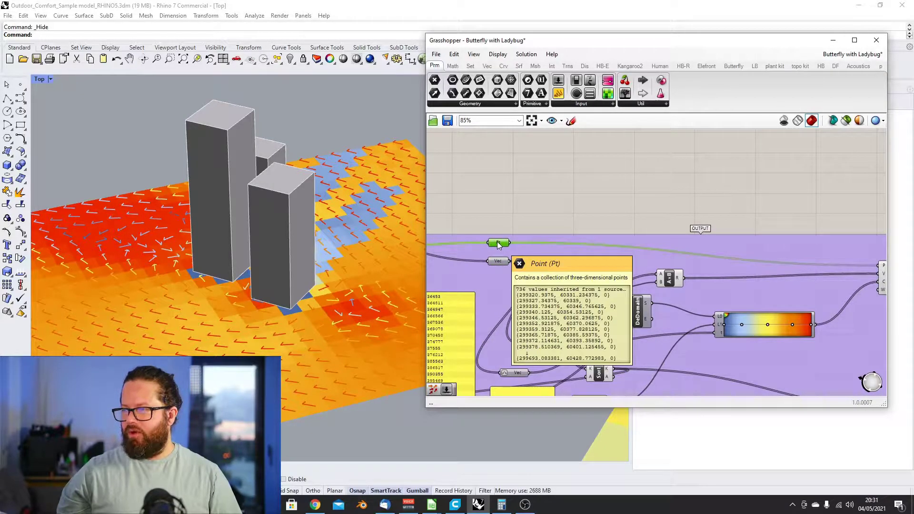
# Add a Line SDL component to the empty canvas above the OUTPUT group
pyautogui.scroll(5, 335, 315)
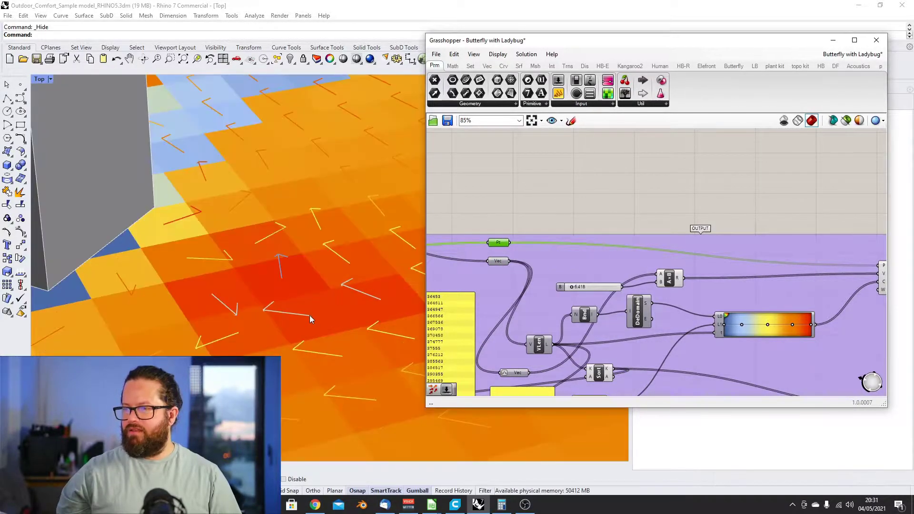
pyautogui.click(489, 262)
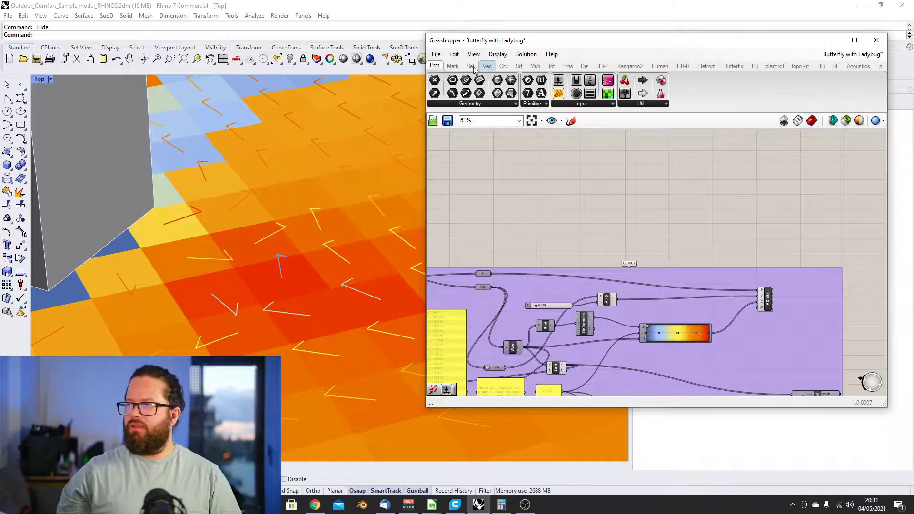
pyautogui.click(504, 66)
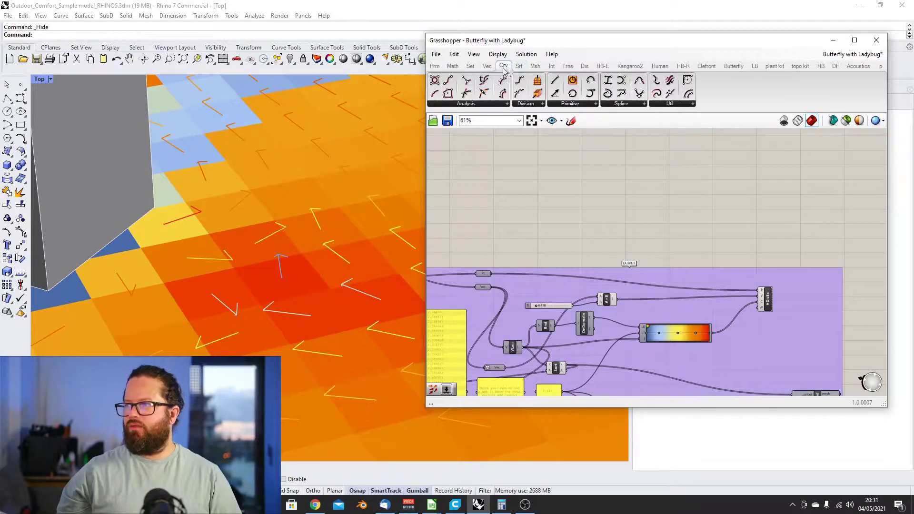
pyautogui.click(555, 94)
pyautogui.click(546, 188)
pyautogui.scroll(3, 534, 236)
pyautogui.scroll(-1, 610, 238)
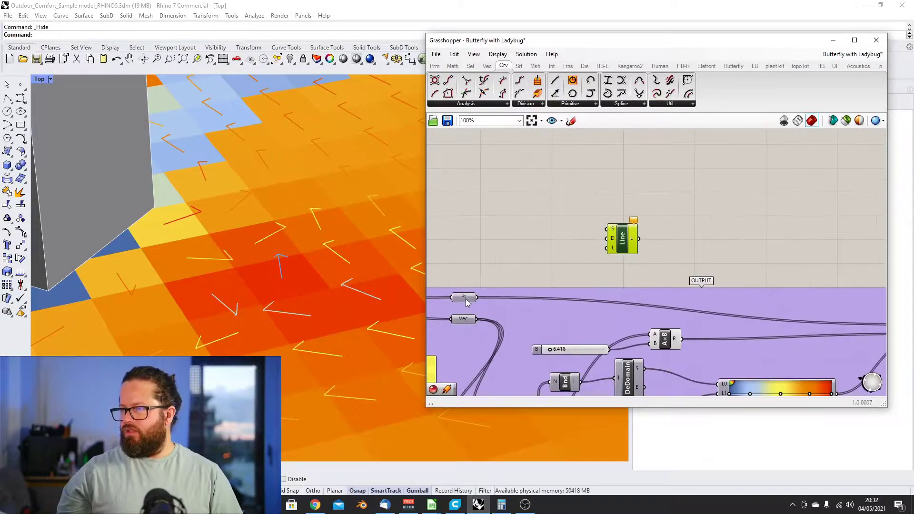
# Connect the Pt parameter to the Line component's Start input and the Vec parameter to its Direction input
pyautogui.click(465, 298)
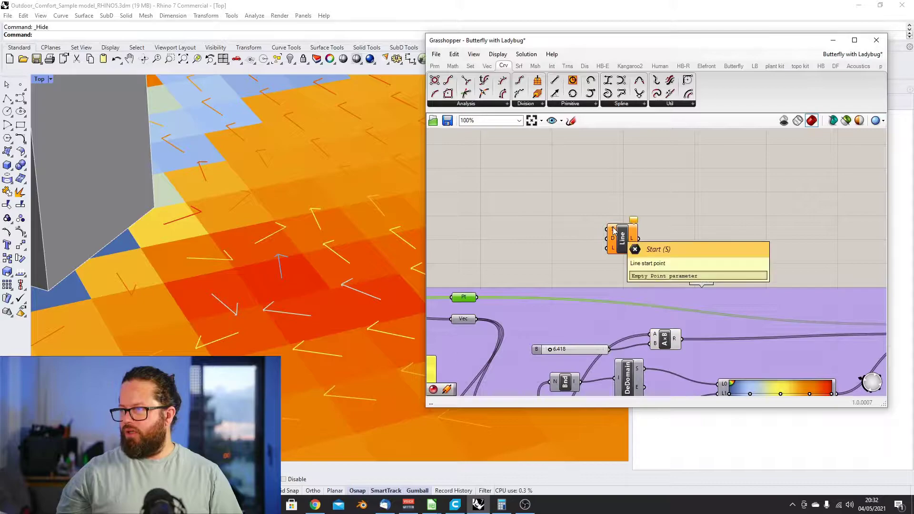
pyautogui.moveTo(477, 297); pyautogui.dragTo(606, 229)
pyautogui.moveTo(464, 319); pyautogui.dragTo(611, 239)
pyautogui.click(555, 225)
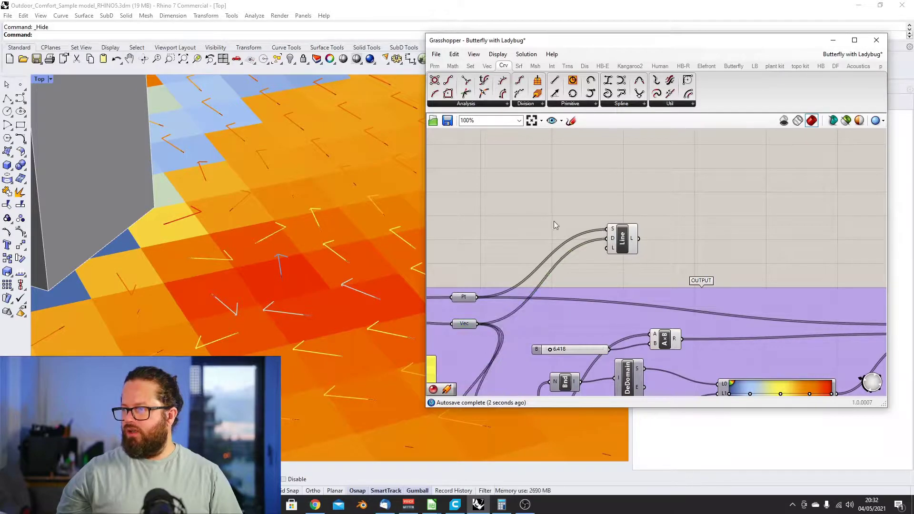
# Turn off the preview of the VDisEx vector display component in the OUTPUT group
pyautogui.scroll(5, 265, 303)
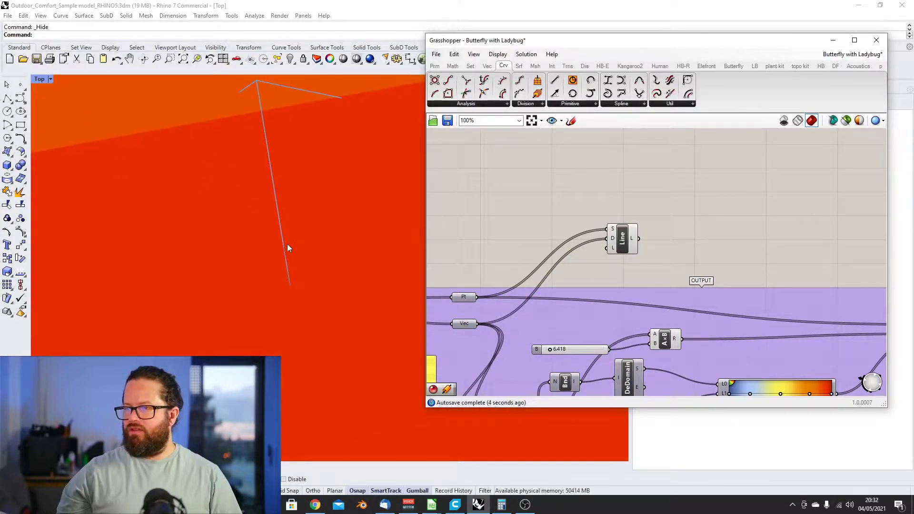
pyautogui.scroll(-2, 242, 275)
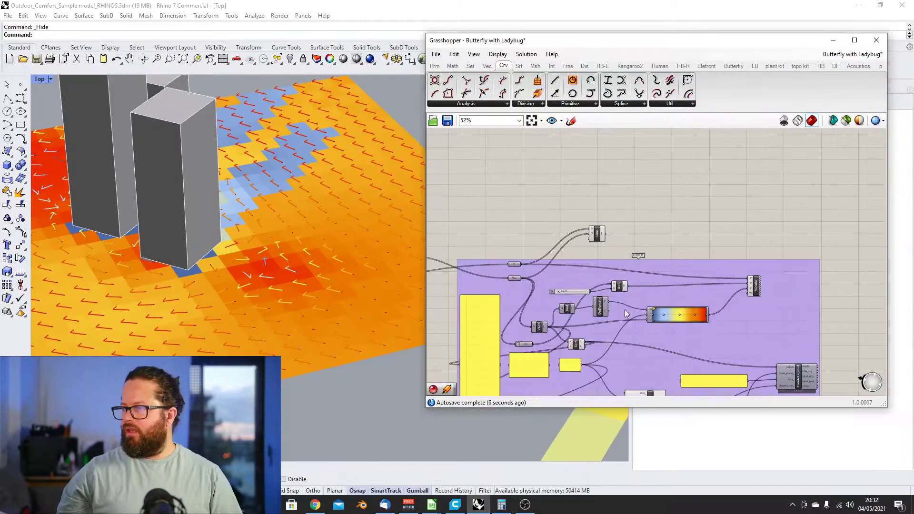
pyautogui.scroll(2, 725, 293)
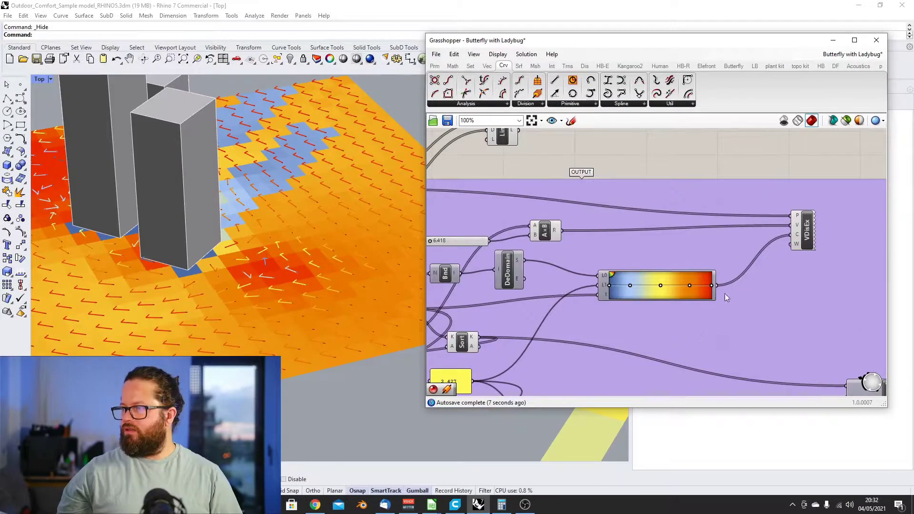
pyautogui.rightClick(792, 224)
pyautogui.click(821, 244)
# Examine the lines drawn at the mesh points around the towers from close up and from several angles
pyautogui.scroll(6, 326, 278)
pyautogui.scroll(-2, 224, 251)
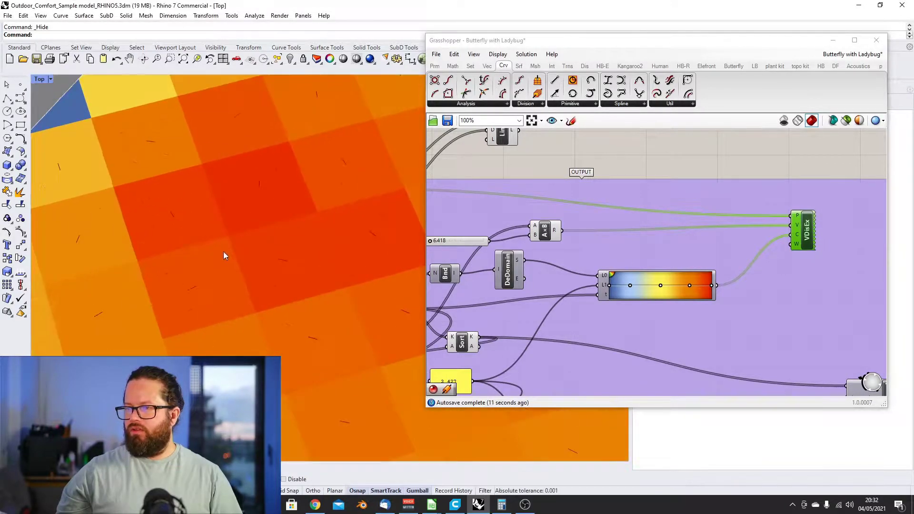
pyautogui.scroll(3, 238, 250)
pyautogui.scroll(-8, 247, 247)
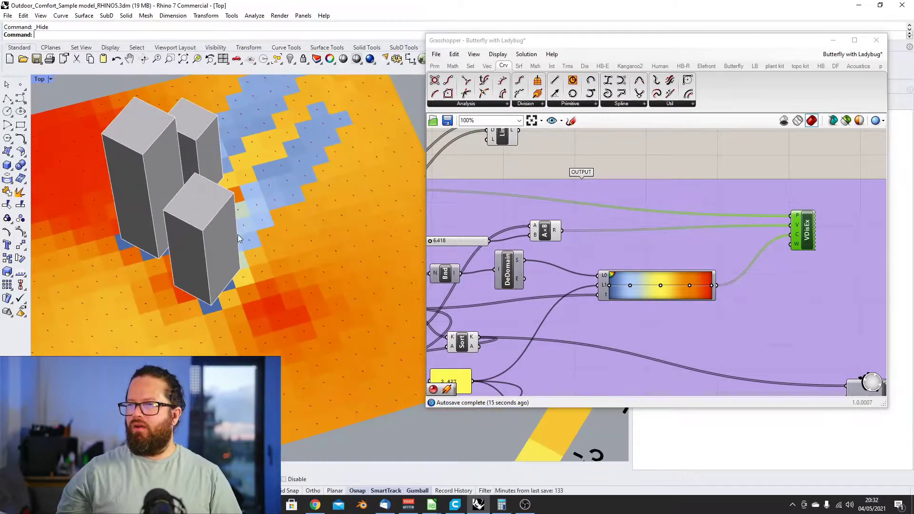
pyautogui.scroll(3, 79, 259)
pyautogui.scroll(6, 79, 260)
pyautogui.scroll(-11, 234, 266)
pyautogui.moveTo(233, 329); pyautogui.dragTo(493, 302, button='right')
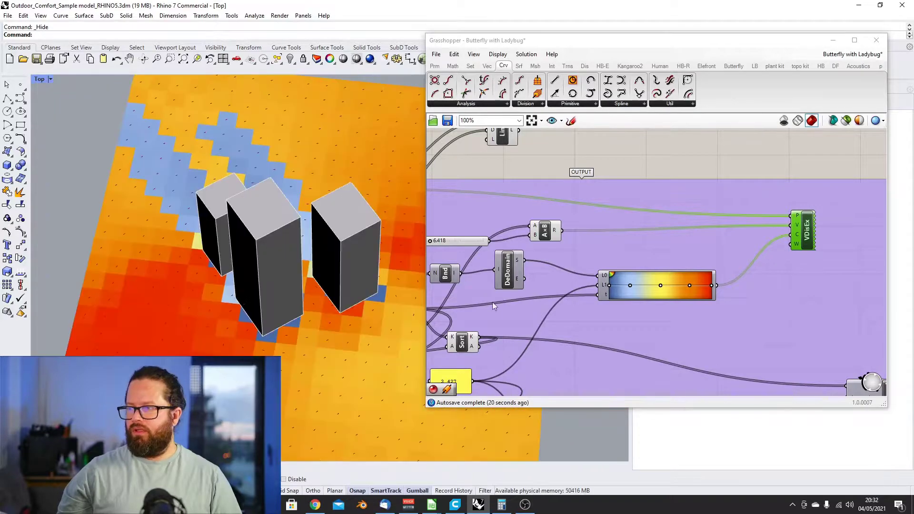
# Connect the Vec parameter to the Line component's Length input as well
pyautogui.moveTo(502, 158); pyautogui.dragTo(589, 194, button='right')
pyautogui.scroll(-1, 553, 253)
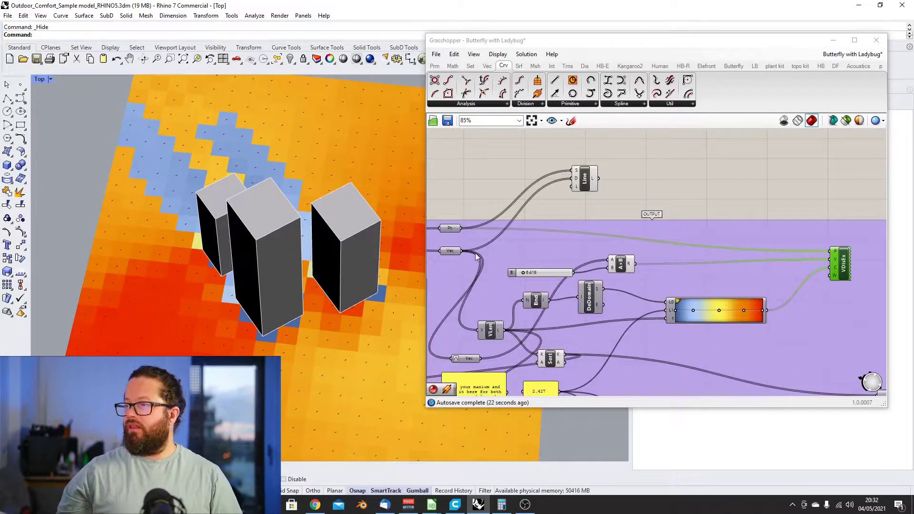
pyautogui.scroll(3, 462, 256)
pyautogui.moveTo(461, 248); pyautogui.dragTo(639, 143)
# Check the Vec parameter's values and examine the resulting line lengths around the towers
pyautogui.click(444, 248)
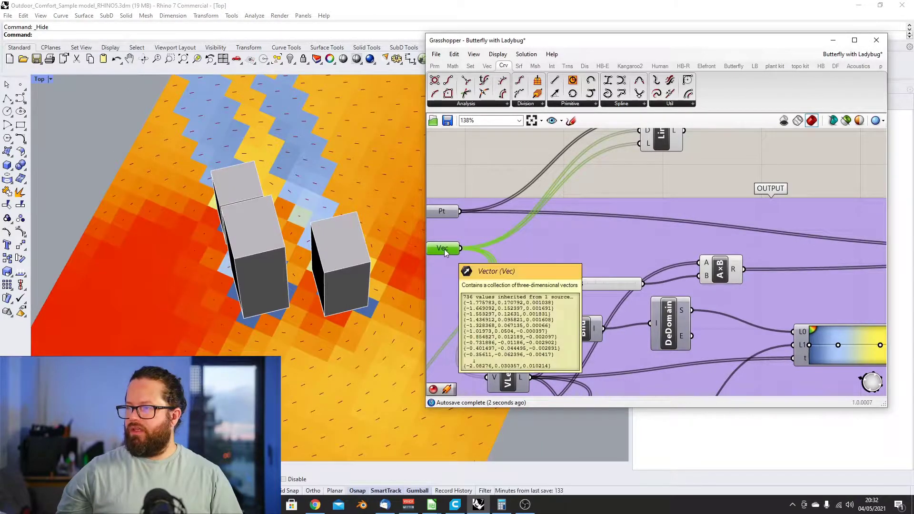
pyautogui.scroll(-1, 520, 191)
pyautogui.moveTo(607, 159)
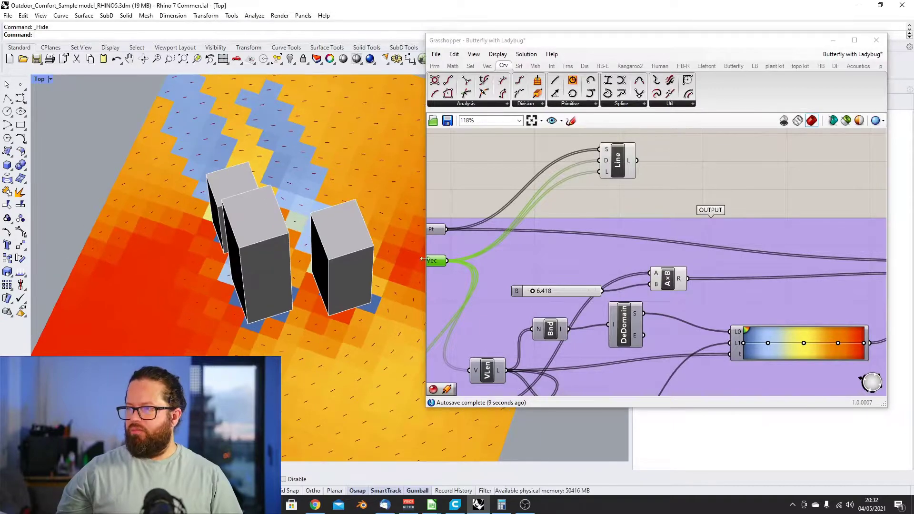
pyautogui.click(433, 262)
pyautogui.moveTo(437, 265)
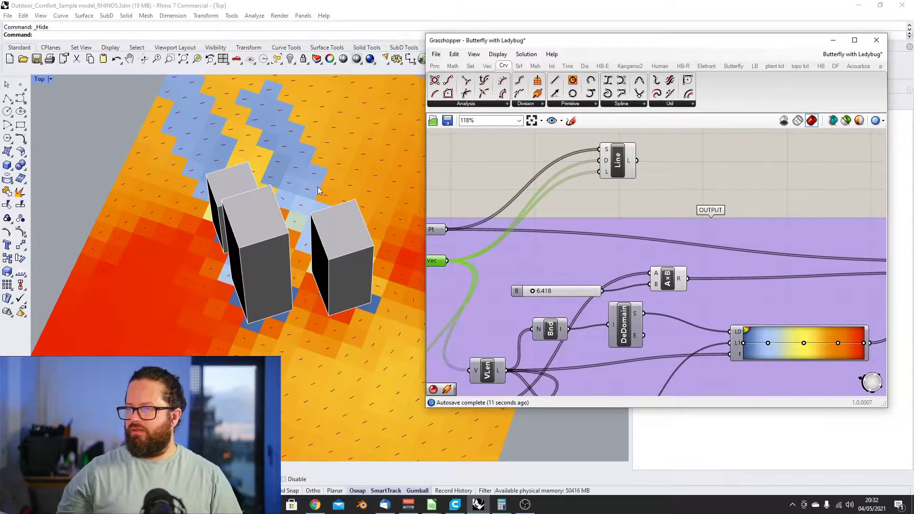
pyautogui.scroll(-8, 319, 190)
pyautogui.moveTo(319, 190); pyautogui.dragTo(351, 267, button='right')
pyautogui.scroll(5, 350, 268)
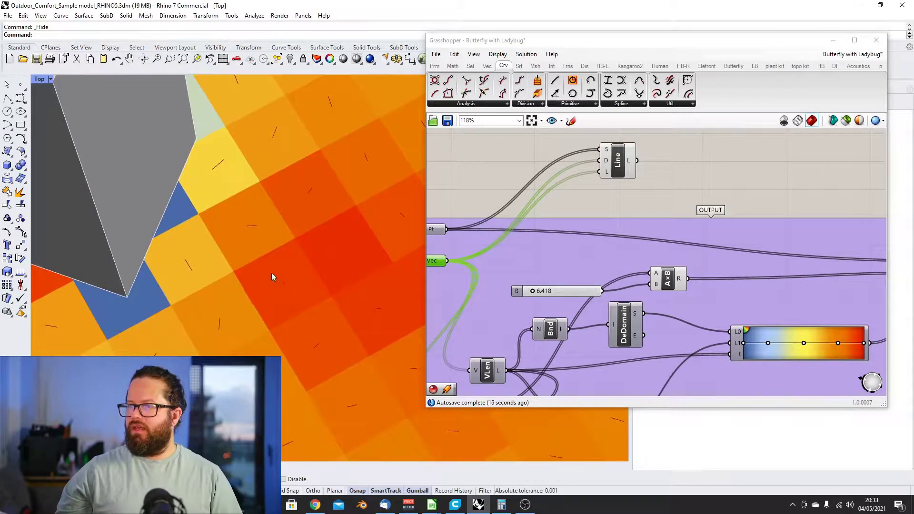
pyautogui.scroll(-5, 251, 227)
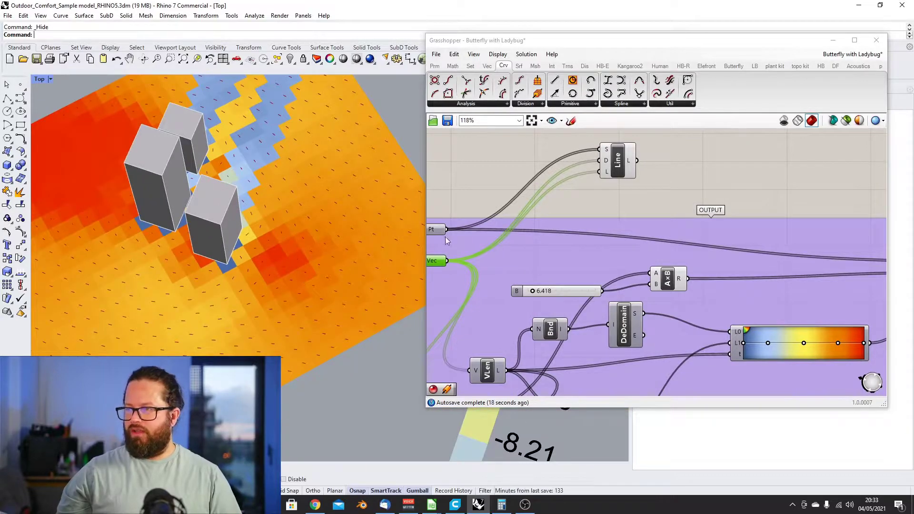
# Set the B slider feeding the multiplication component to 4.751 and move the Line component farther from its sources
pyautogui.scroll(-3, 482, 253)
pyautogui.scroll(3, 600, 193)
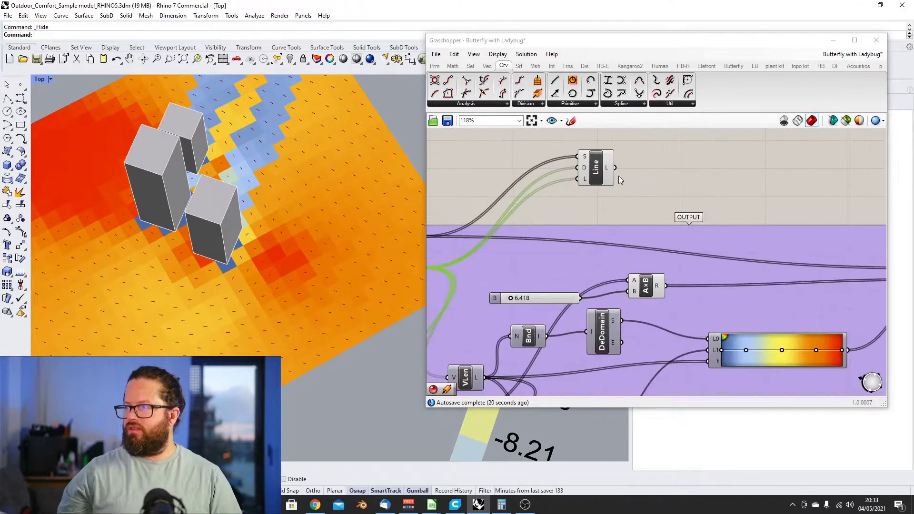
pyautogui.click(621, 175)
pyautogui.moveTo(544, 301)
pyautogui.mouseDown()
pyautogui.moveTo(543, 292)
pyautogui.moveTo(558, 293)
pyautogui.mouseUp()
pyautogui.scroll(-2, 559, 293)
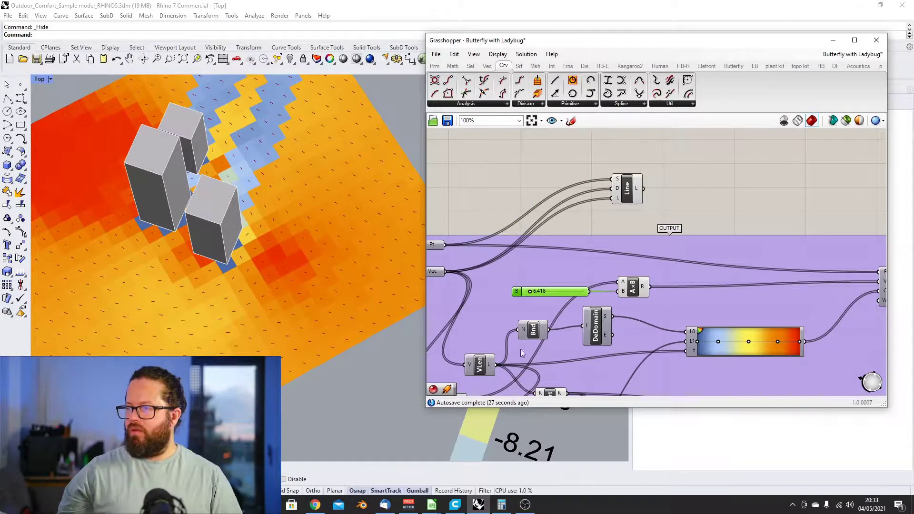
pyautogui.scroll(-2, 481, 360)
pyautogui.scroll(3, 481, 348)
pyautogui.click(457, 260)
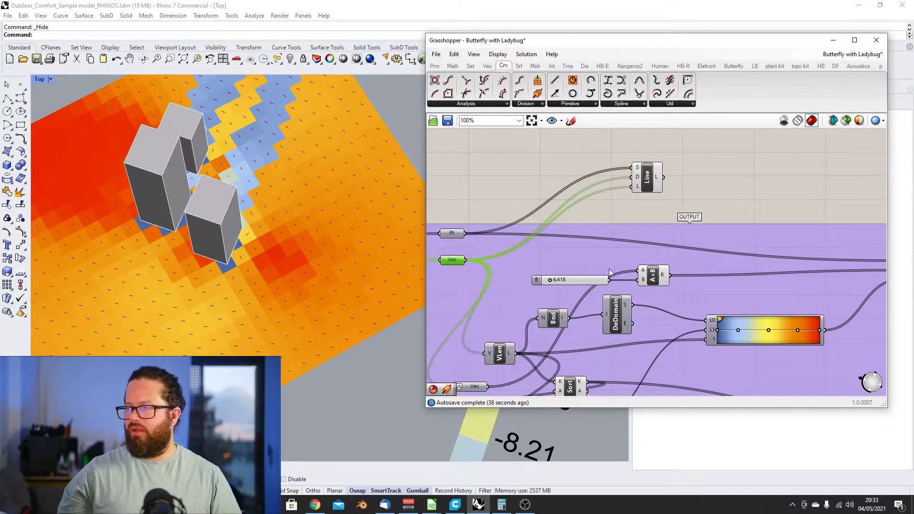
pyautogui.moveTo(550, 280); pyautogui.dragTo(550, 280)
pyautogui.moveTo(653, 194); pyautogui.dragTo(678, 193)
# Connect the multiplication result R to the Line component's Length input in place of Vec and examine the lines up close
pyautogui.click(654, 275)
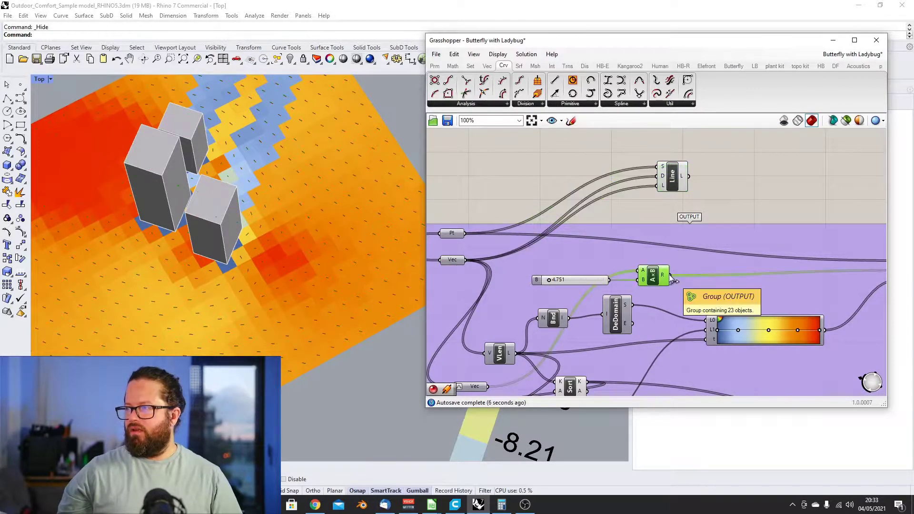
pyautogui.moveTo(671, 274); pyautogui.dragTo(658, 189)
pyautogui.scroll(-4, 274, 265)
pyautogui.scroll(13, 274, 264)
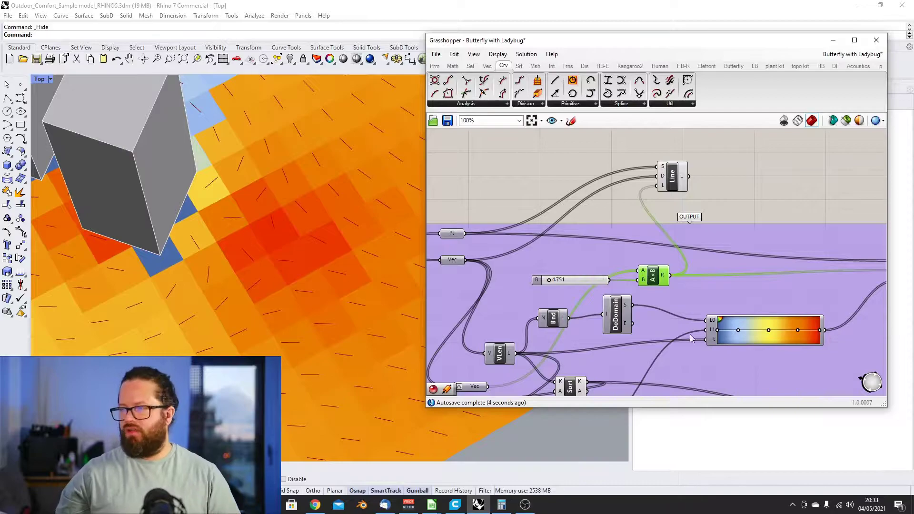
# Reconnect the Vec parameter to the Line component's Length input and compare the line lengths around the towers
pyautogui.moveTo(466, 260); pyautogui.dragTo(658, 186)
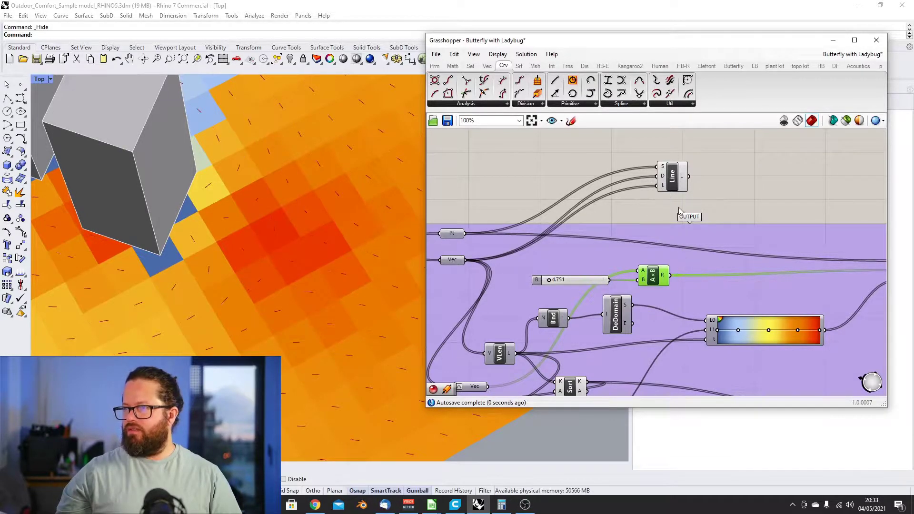
pyautogui.scroll(-6, 293, 243)
pyautogui.moveTo(305, 284); pyautogui.dragTo(291, 252, button='right')
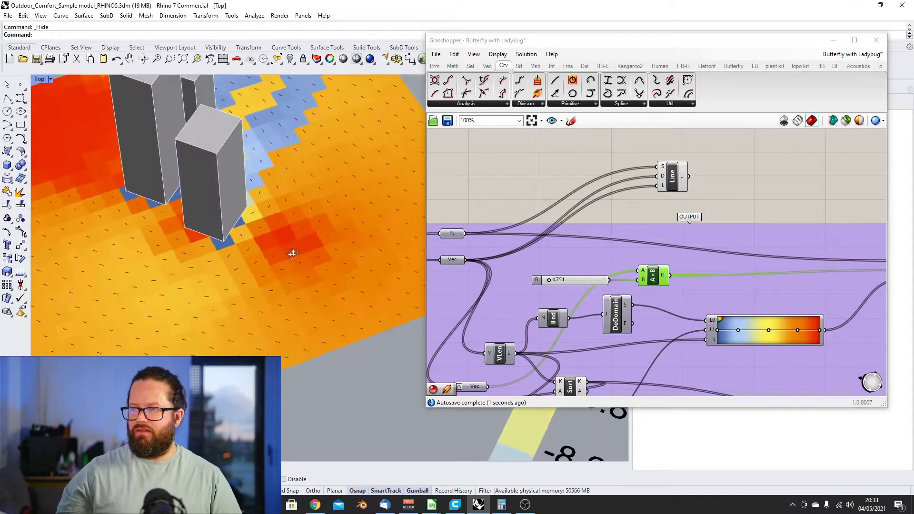
pyautogui.scroll(8, 271, 205)
pyautogui.scroll(-6, 273, 210)
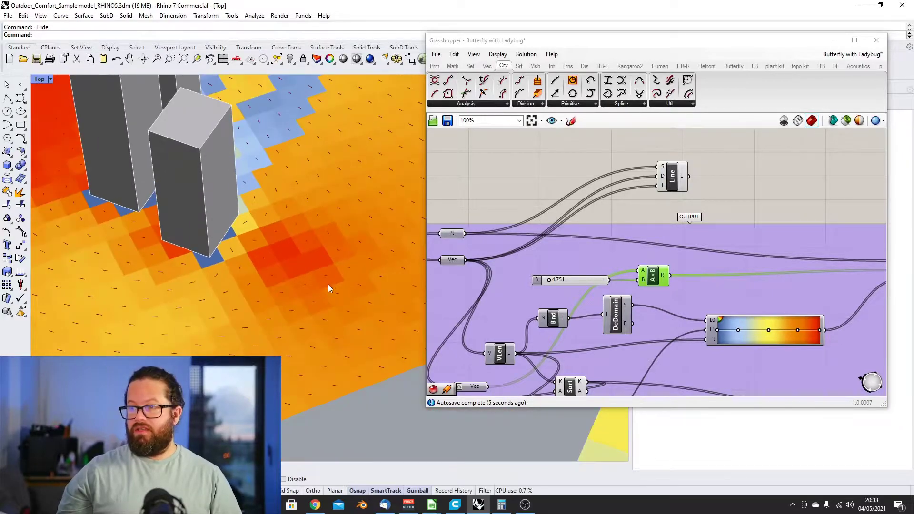
pyautogui.moveTo(327, 286)
pyautogui.mouseDown(button='right')
pyautogui.moveTo(310, 302)
pyautogui.moveTo(322, 270)
pyautogui.mouseUp(button='right')
pyautogui.scroll(-3, 322, 271)
# Find the CreateLegend component in the OUTPUT group and open its context menu
pyautogui.click(593, 164)
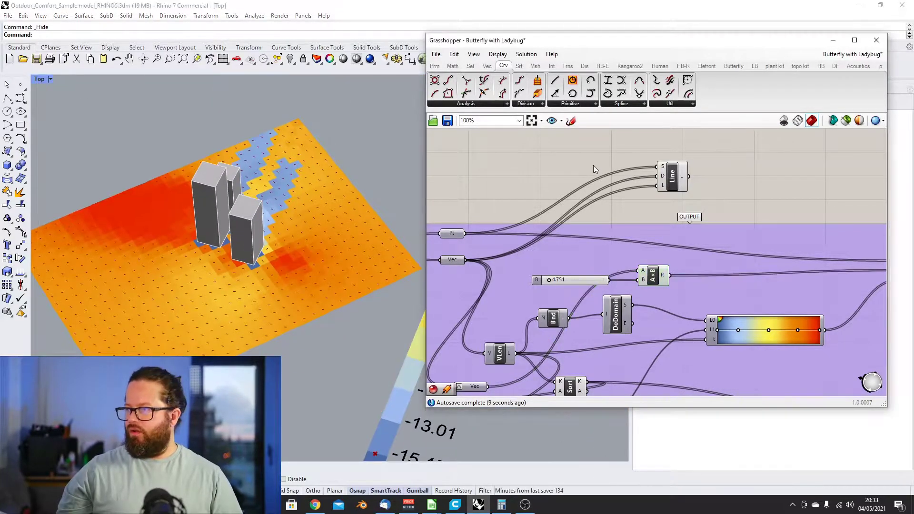
pyautogui.scroll(-2, 264, 268)
pyautogui.scroll(2, 257, 231)
pyautogui.moveTo(252, 228); pyautogui.dragTo(305, 293, button='right')
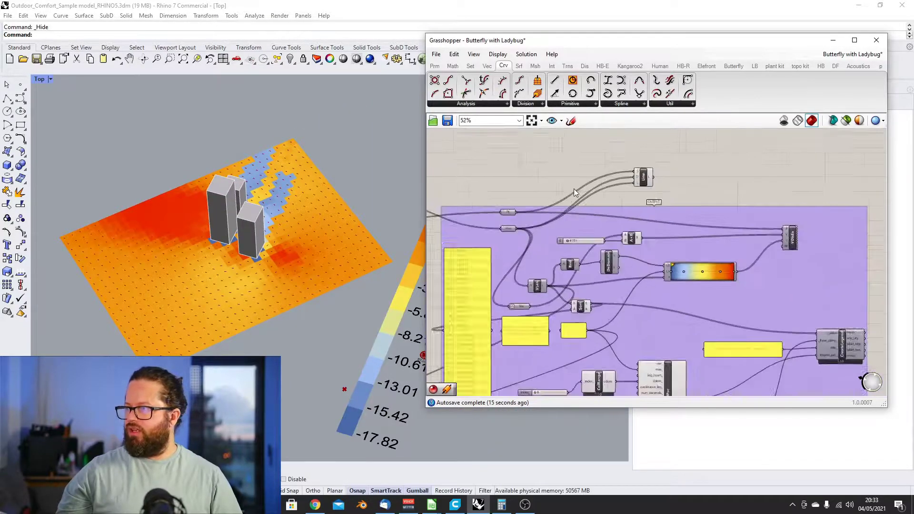
pyautogui.scroll(-3, 573, 188)
pyautogui.scroll(6, 687, 341)
pyautogui.scroll(-3, 670, 262)
pyautogui.scroll(4, 798, 189)
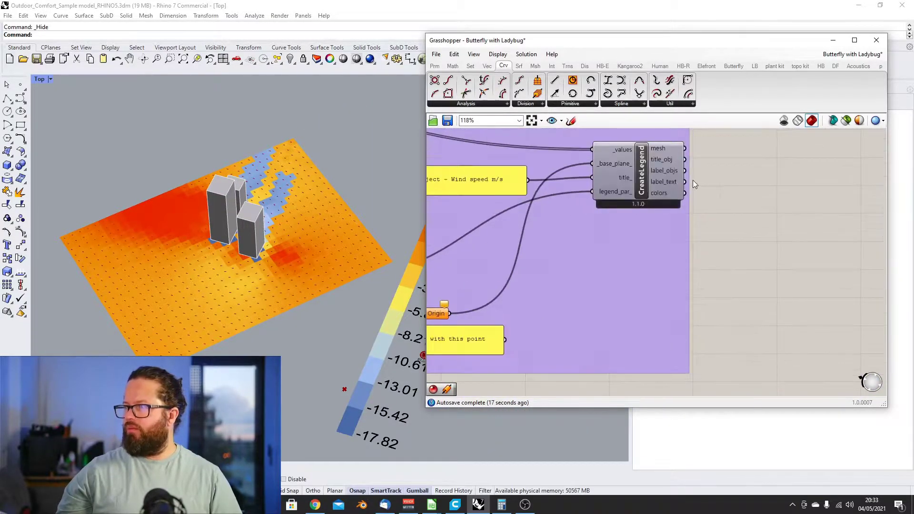
pyautogui.click(645, 164)
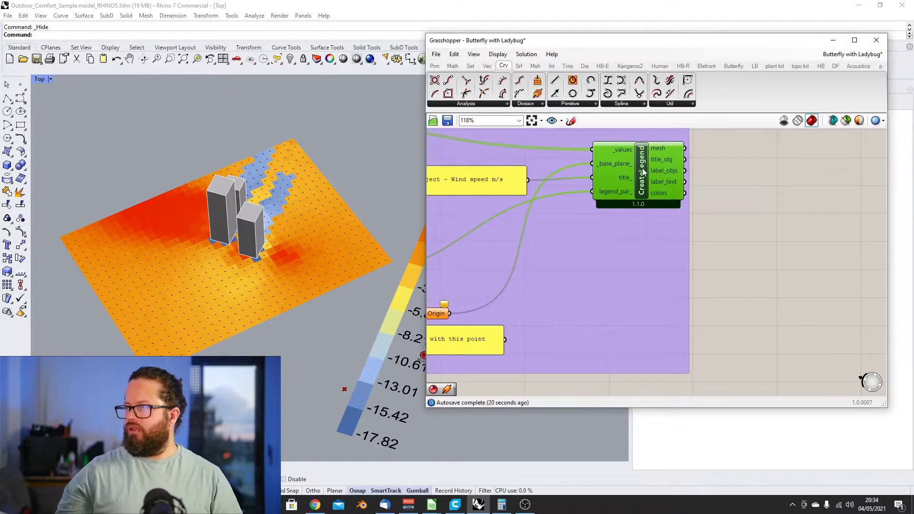
pyautogui.rightClick(643, 172)
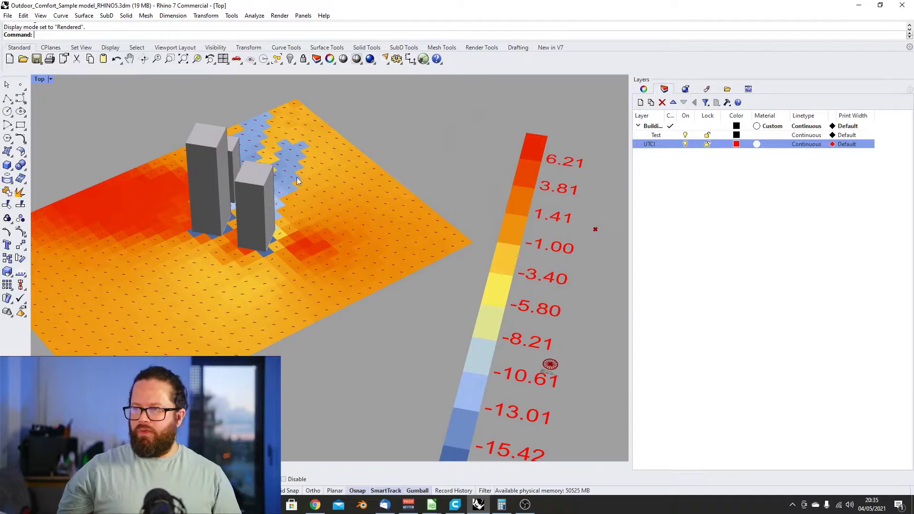
# Examine the rendered heatmap, towers and wind lines from several angles and open the list of available Rhino panels
pyautogui.scroll(-4, 296, 177)
pyautogui.scroll(8, 268, 199)
pyautogui.moveTo(268, 199); pyautogui.dragTo(305, 234, button='right')
pyautogui.scroll(-3, 266, 238)
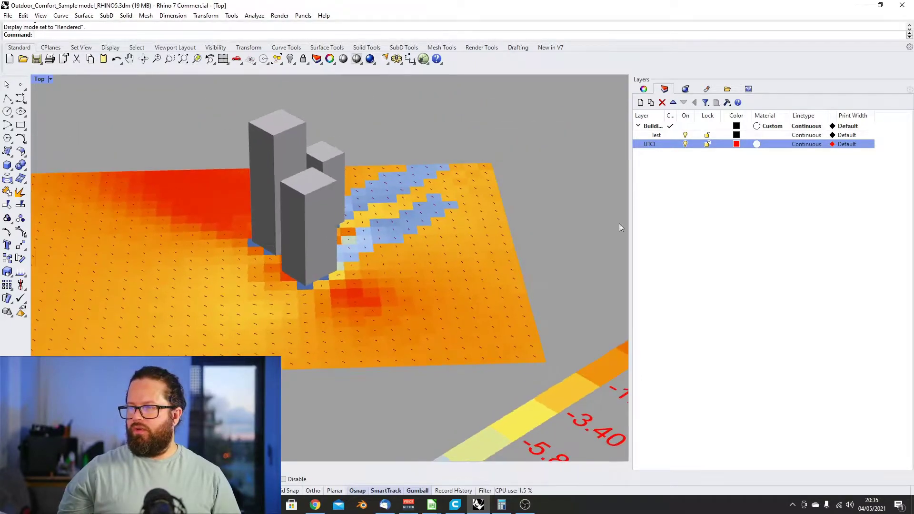
pyautogui.rightClick(777, 91)
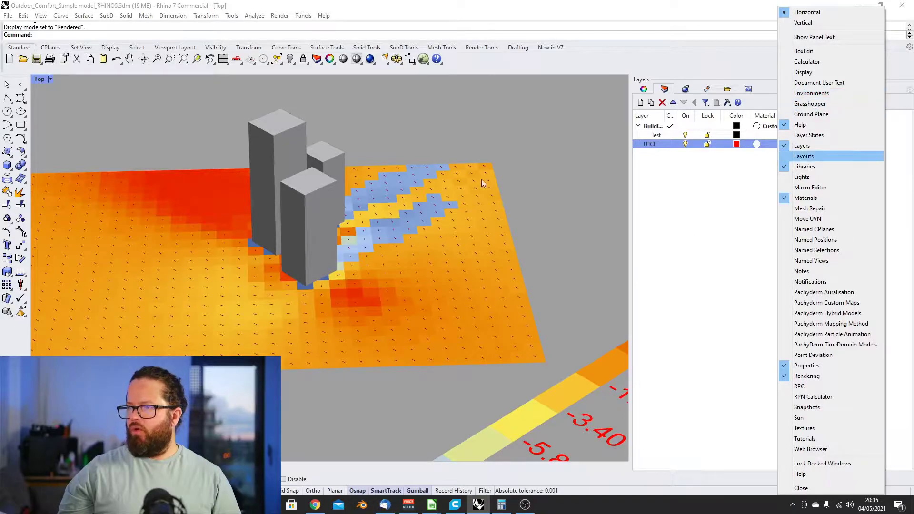
pyautogui.moveTo(481, 179); pyautogui.dragTo(468, 219, button='right')
pyautogui.moveTo(352, 236); pyautogui.dragTo(399, 247, button='right')
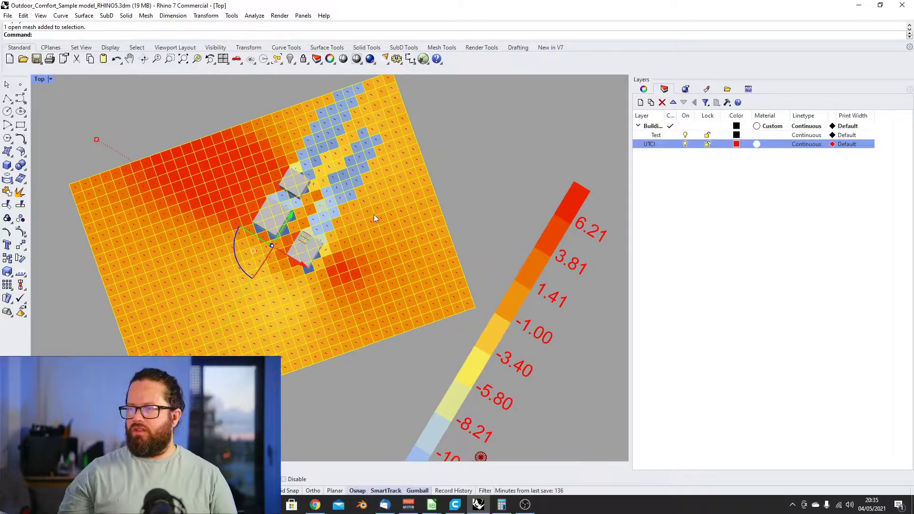
# Switch to Grasshopper and inspect the Heatmap component and the VDisEx component in the OUTPUT group
pyautogui.hotkey('alt', 'Tab')
pyautogui.click(606, 235)
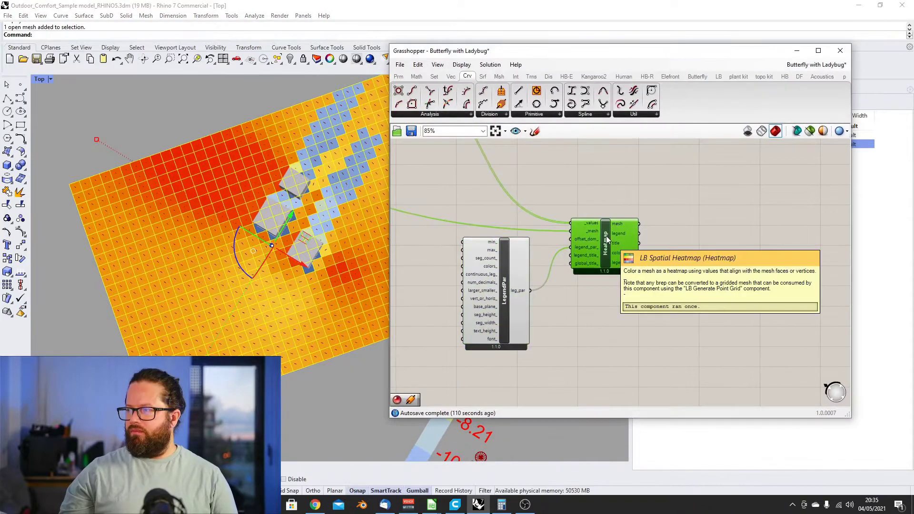
pyautogui.scroll(-3, 612, 320)
pyautogui.scroll(5, 230, 222)
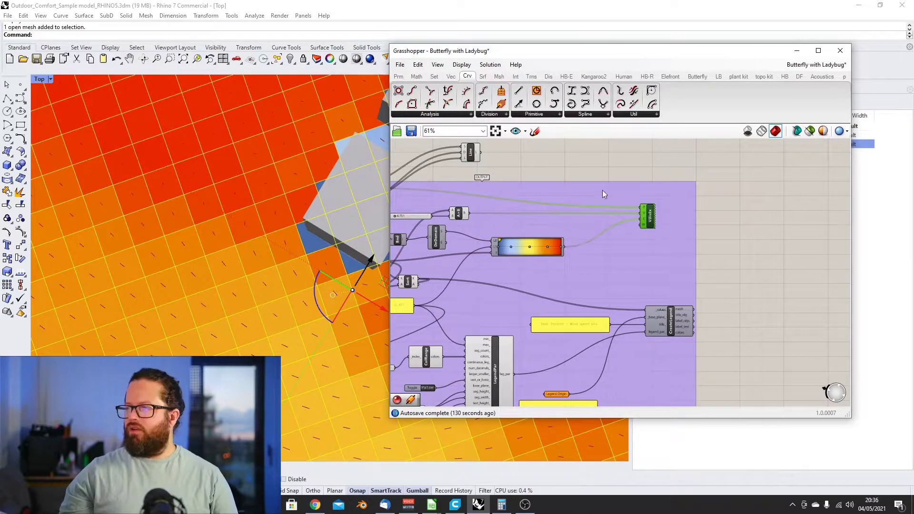
pyautogui.scroll(-2, 550, 243)
pyautogui.scroll(3, 519, 181)
pyautogui.scroll(1, 518, 180)
# Reposition the Line component above the OUTPUT group and examine its highlighted lines over the mesh
pyautogui.moveTo(476, 197); pyautogui.dragTo(523, 172)
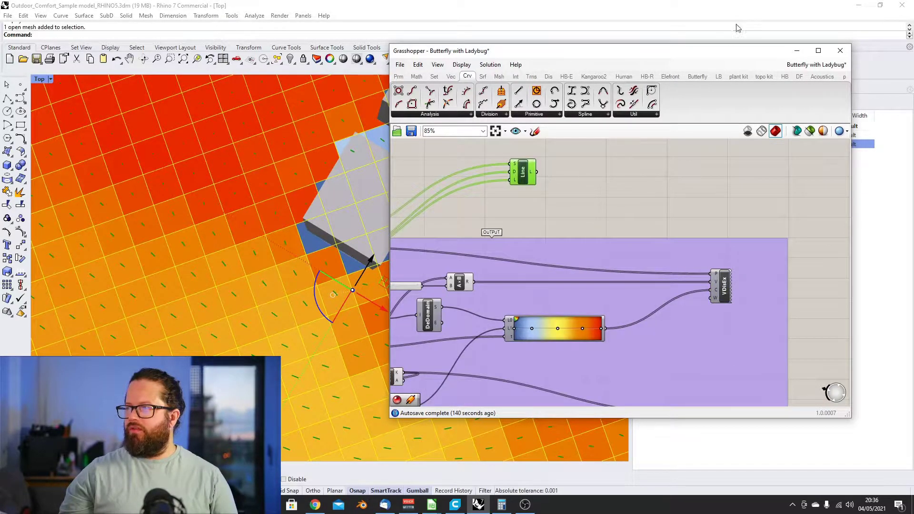
pyautogui.scroll(5, 298, 297)
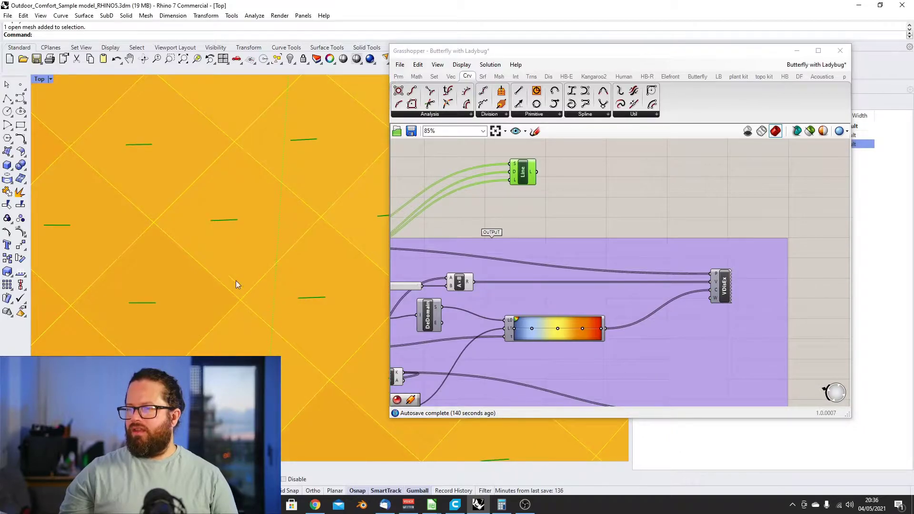
pyautogui.scroll(-8, 236, 281)
pyautogui.click(527, 169)
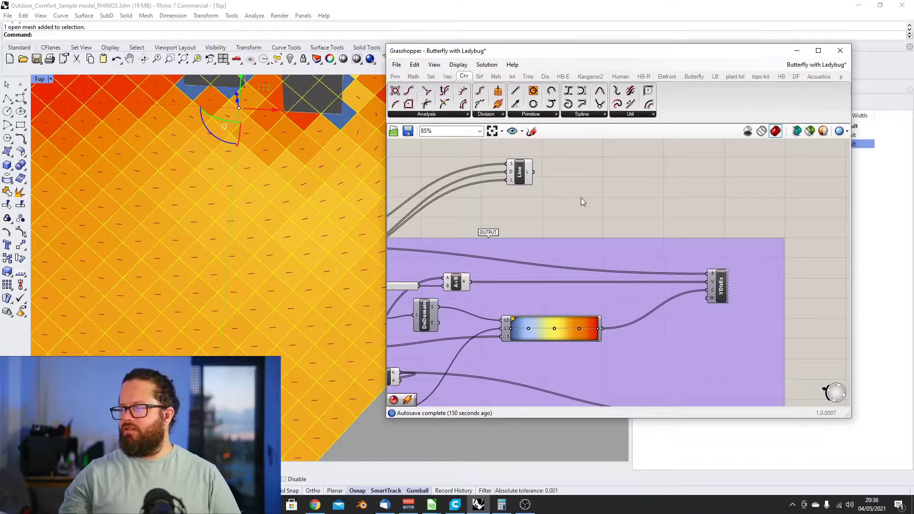
pyautogui.click(519, 167)
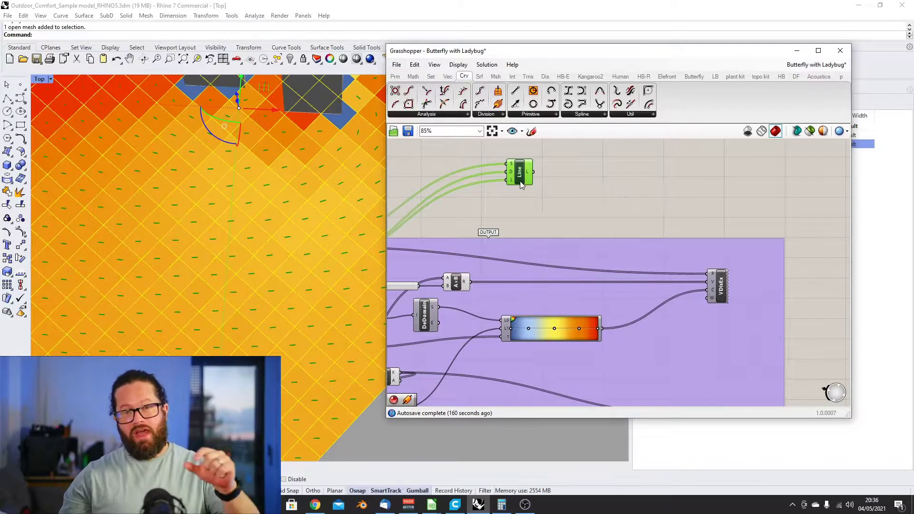
pyautogui.moveTo(522, 169); pyautogui.dragTo(507, 181)
pyautogui.click(575, 192)
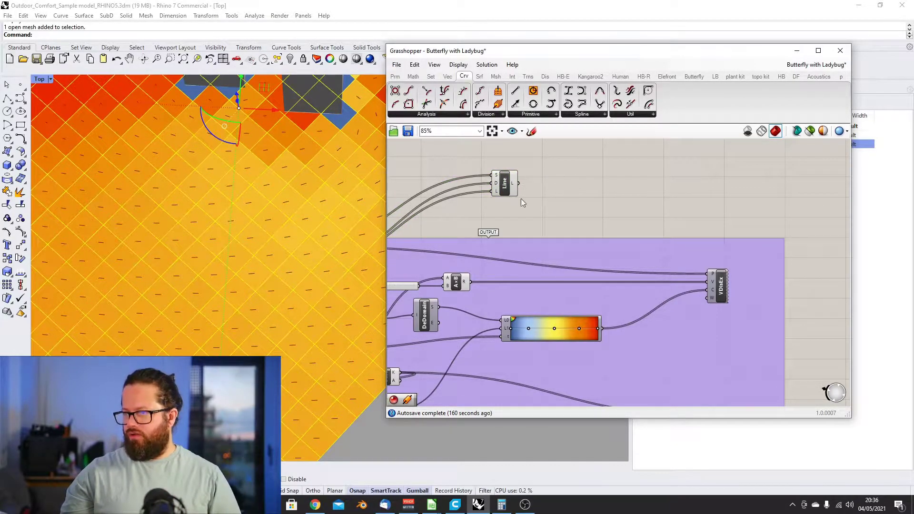
# Examine the wind lines around the towers without the coloured heatmap mesh
pyautogui.scroll(-5, 687, 218)
pyautogui.scroll(4, 724, 244)
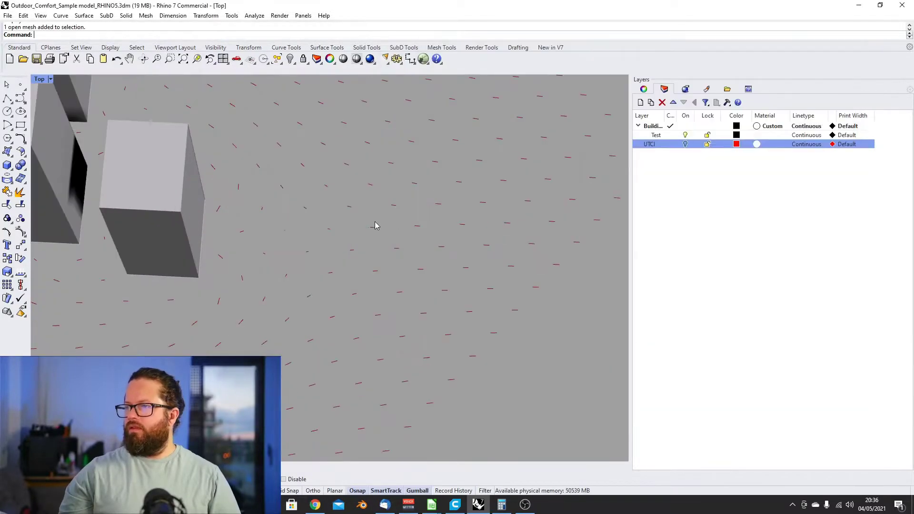
pyautogui.moveTo(375, 224); pyautogui.dragTo(318, 180, button='right')
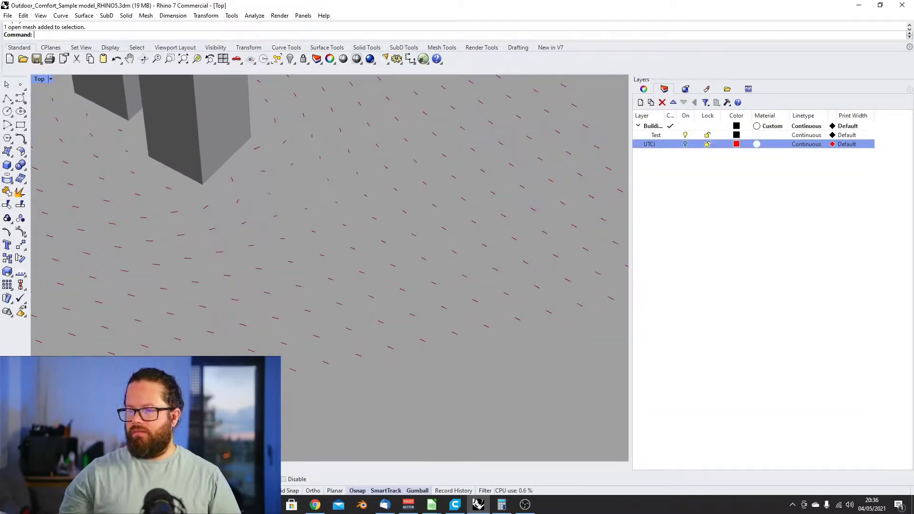
# Switch to Grasshopper, connect the multiplication result R to the Line component's Length input and check the wind lines
pyautogui.hotkey('alt', 'Tab')
pyautogui.click(638, 162)
pyautogui.scroll(-8, 670, 243)
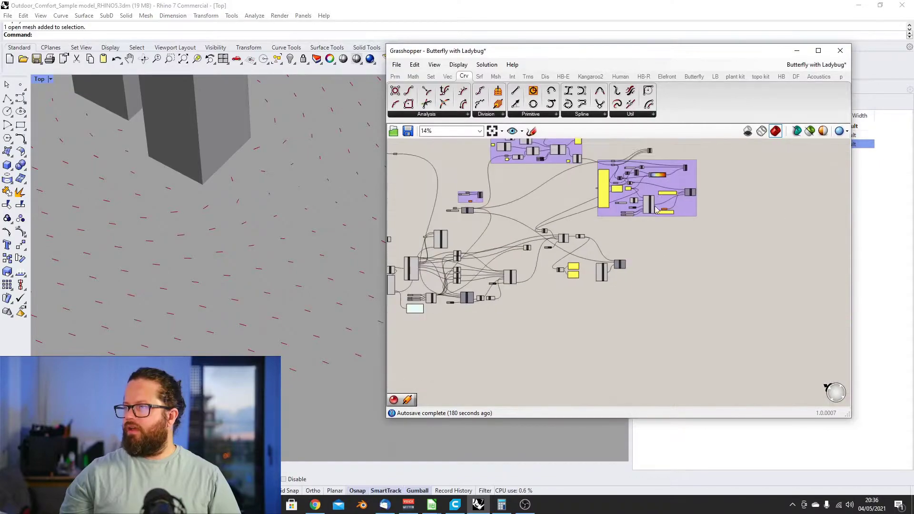
pyautogui.scroll(8, 652, 153)
pyautogui.moveTo(578, 290); pyautogui.dragTo(606, 204)
pyautogui.scroll(-10, 238, 245)
pyautogui.moveTo(251, 287); pyautogui.dragTo(318, 287, button='right')
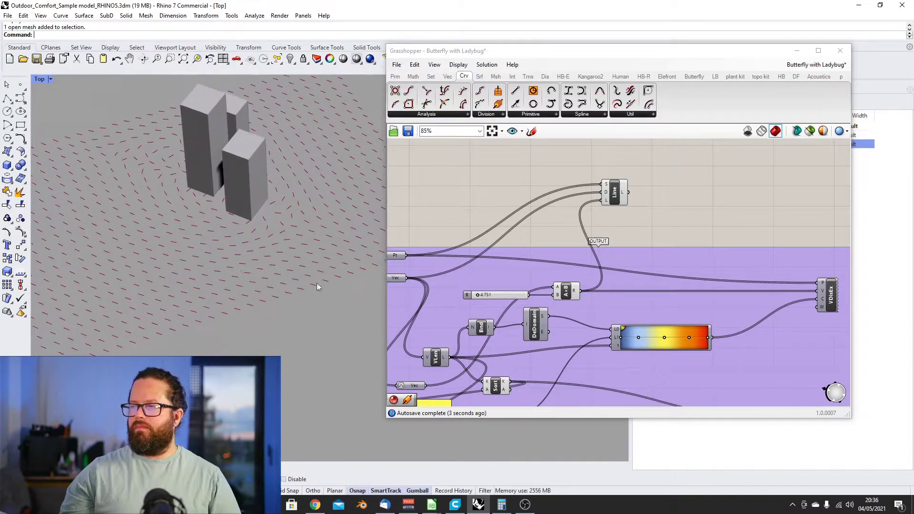
# Shift the Line component slightly farther from its inputs above the OUTPUT group and select it to highlight its lines
pyautogui.click(747, 212)
pyautogui.scroll(-3, 545, 202)
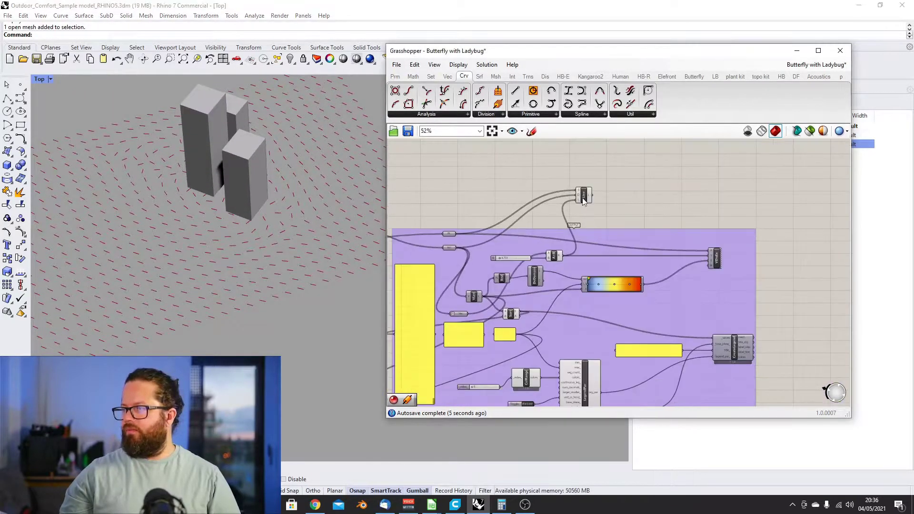
pyautogui.scroll(5, 586, 194)
pyautogui.moveTo(581, 192); pyautogui.dragTo(611, 199)
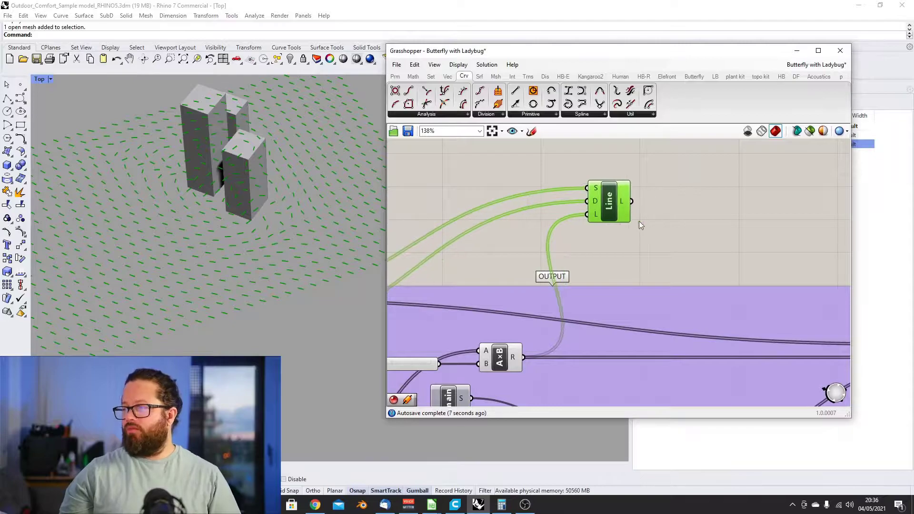
pyautogui.click(639, 221)
pyautogui.scroll(-2, 695, 208)
pyautogui.scroll(2, 695, 209)
pyautogui.moveTo(571, 212); pyautogui.dragTo(526, 223, button='right')
pyautogui.click(519, 223)
# Raise the B slider feeding the multiplication component slightly to lengthen the wind lines
pyautogui.scroll(-2, 522, 221)
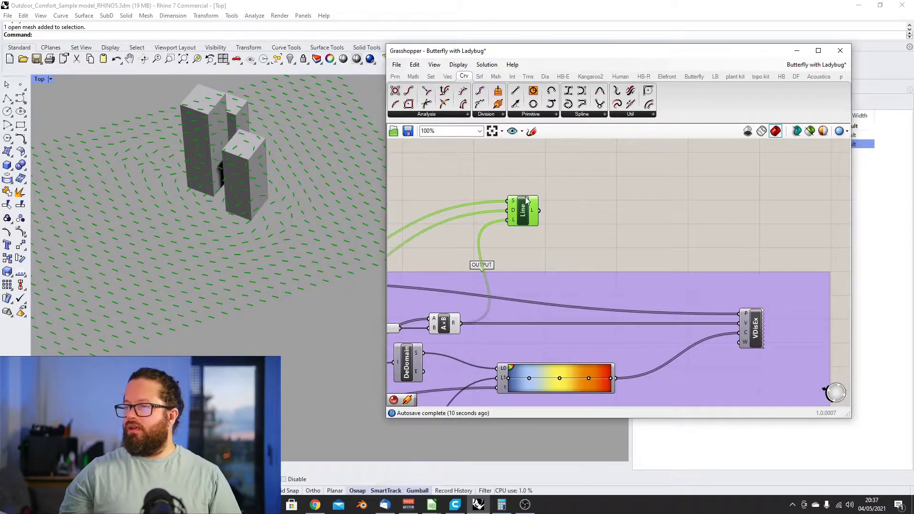
pyautogui.scroll(-2, 472, 285)
pyautogui.scroll(4, 455, 278)
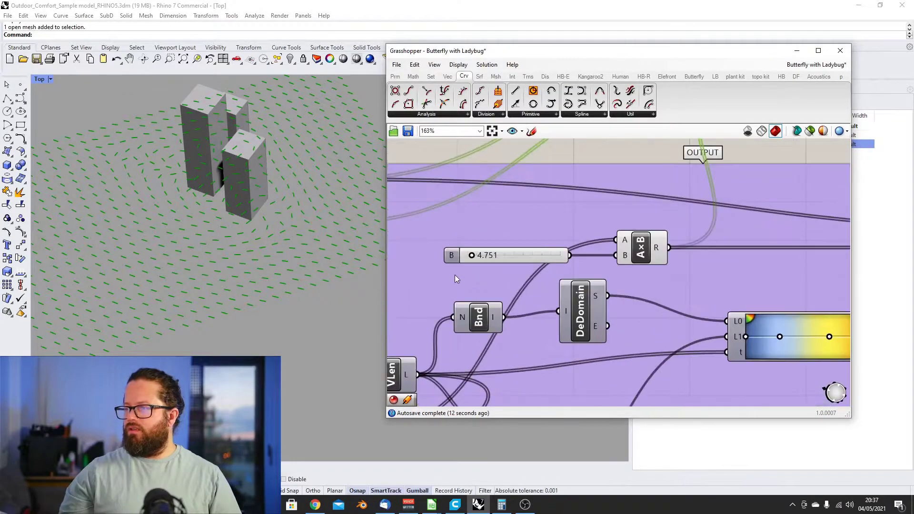
pyautogui.moveTo(473, 254); pyautogui.dragTo(474, 254)
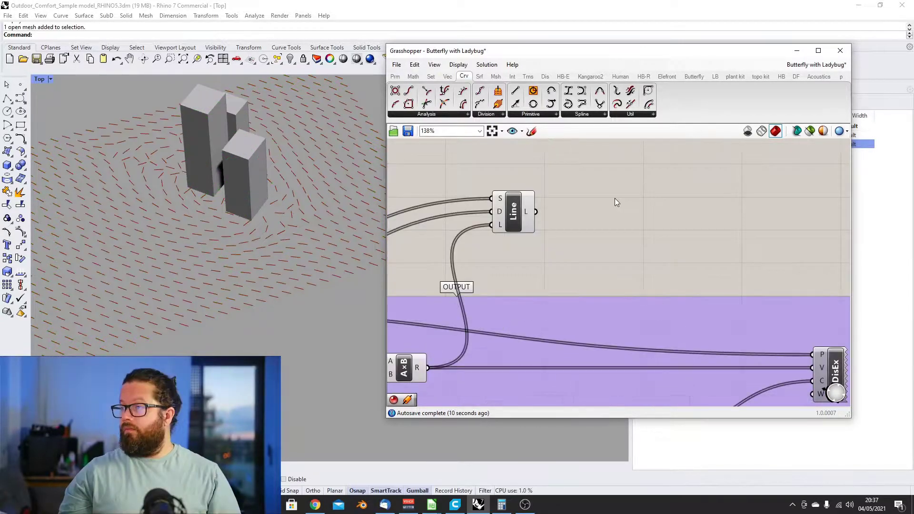
# Add a Pipe component beside the Line component and connect the Line output to its Curve input
pyautogui.click(479, 76)
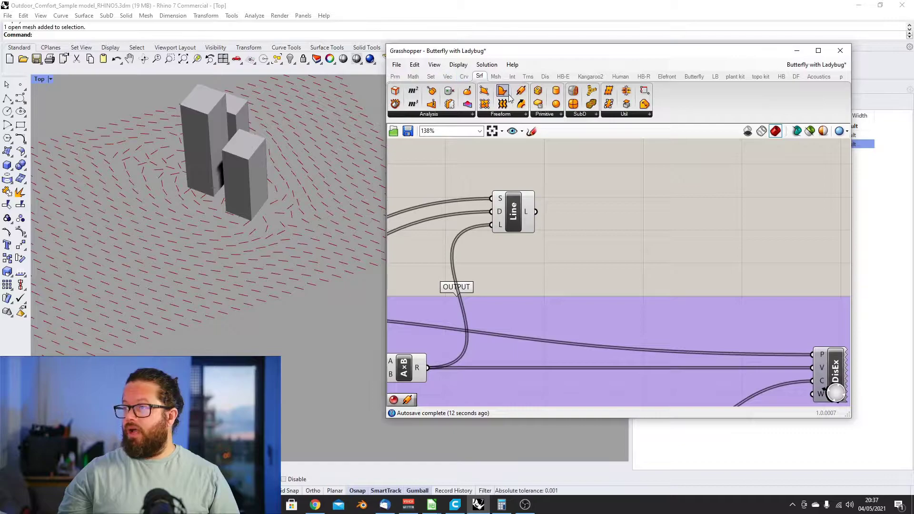
pyautogui.moveTo(521, 91); pyautogui.dragTo(681, 201)
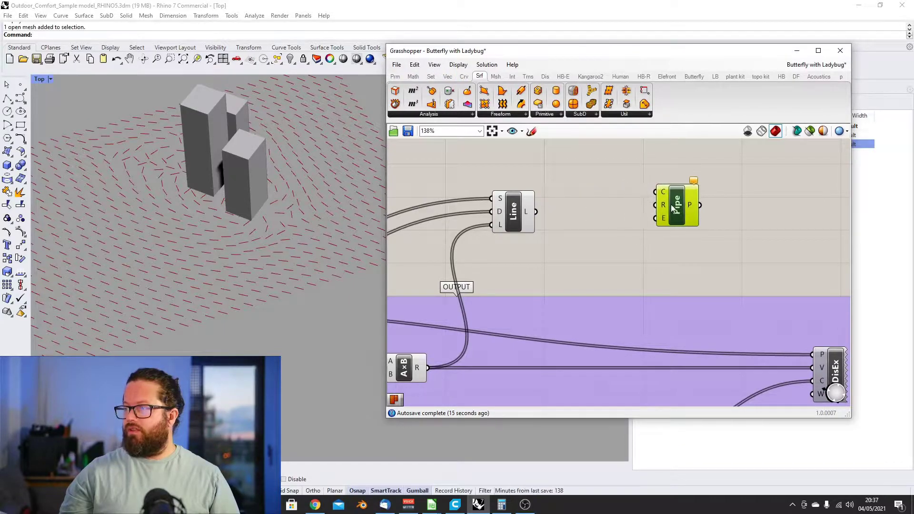
pyautogui.moveTo(536, 212); pyautogui.dragTo(655, 192)
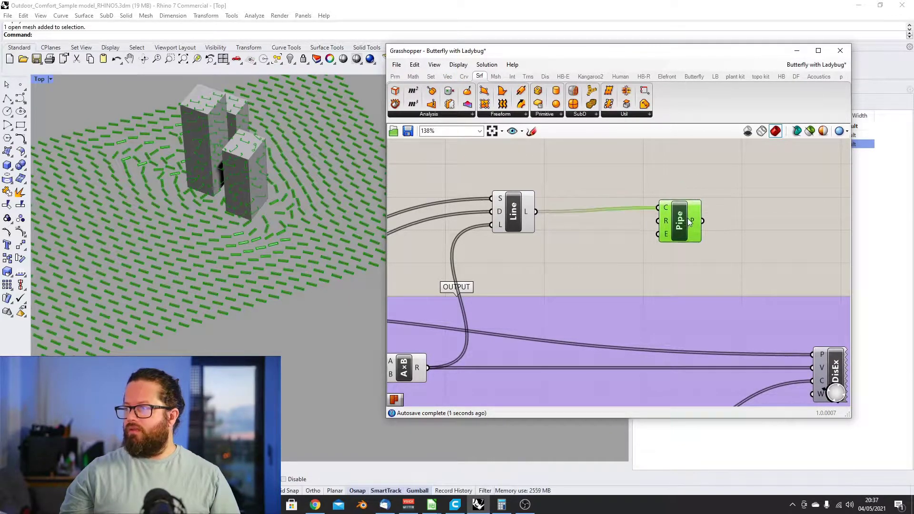
# Add a number slider set to 0.1 below the Line-to-Pipe wire and connect it to the Pipe component's Radius input
pyautogui.scroll(-2, 533, 223)
pyautogui.click(408, 333)
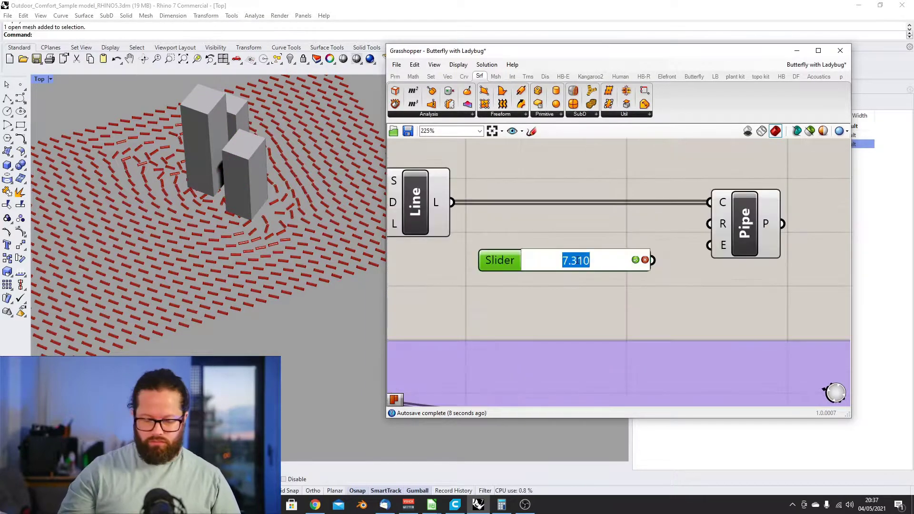
pyautogui.write('0.1')
pyautogui.press('Return')
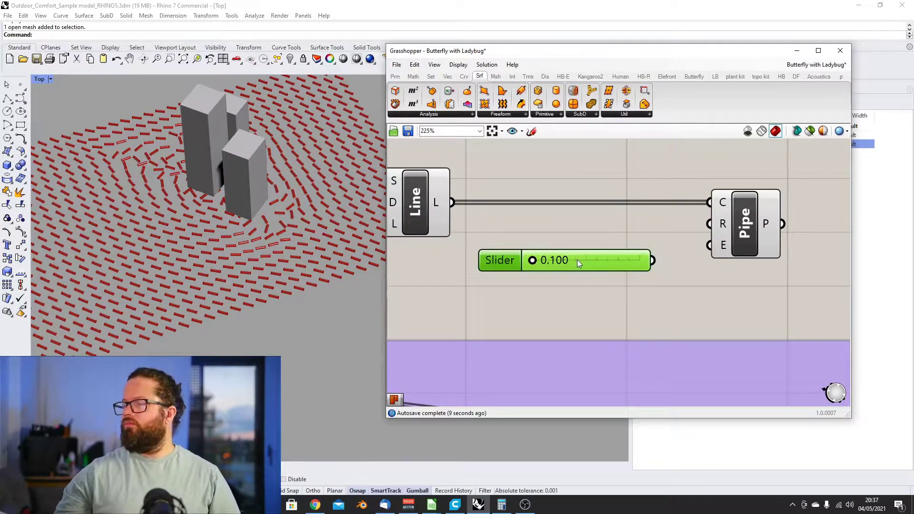
pyautogui.moveTo(495, 264); pyautogui.dragTo(454, 314)
pyautogui.moveTo(612, 309); pyautogui.dragTo(709, 224)
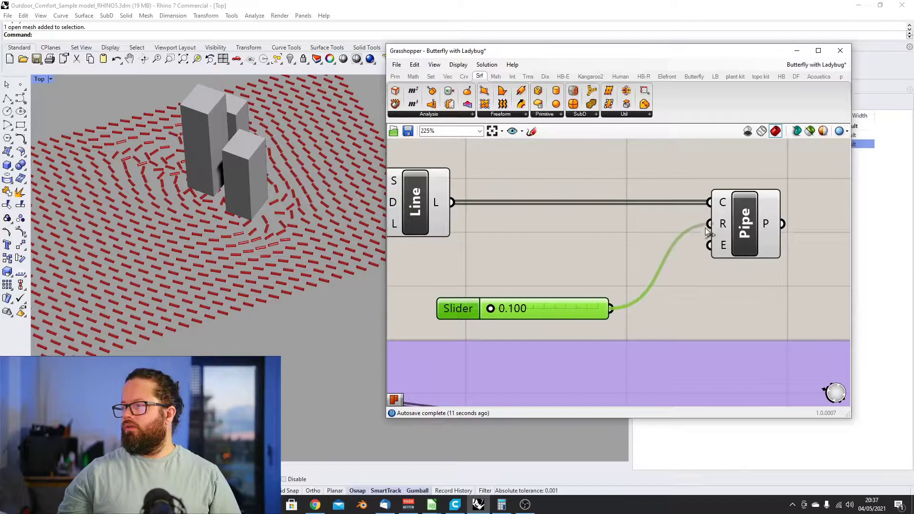
pyautogui.scroll(8, 301, 228)
pyautogui.scroll(-5, 229, 265)
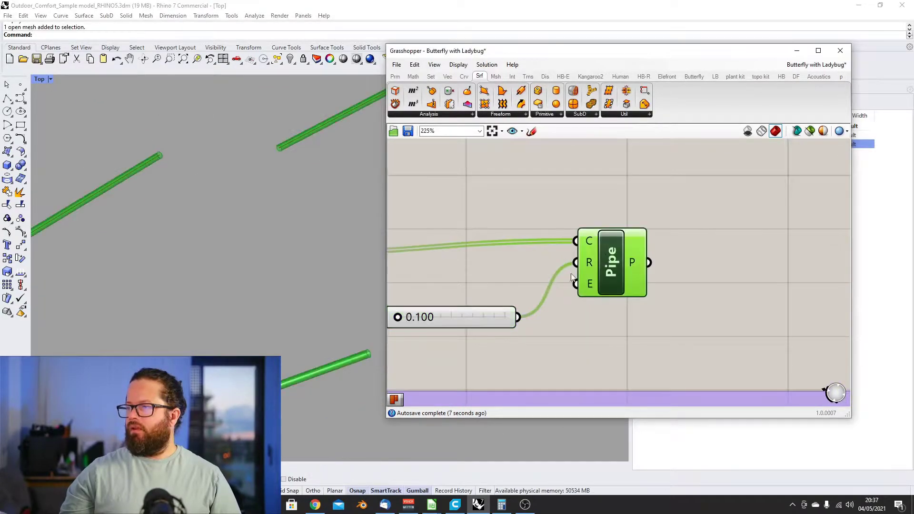
# Move the Radius slider closer to the Pipe component and check the Pipe's Caps options
pyautogui.click(475, 322)
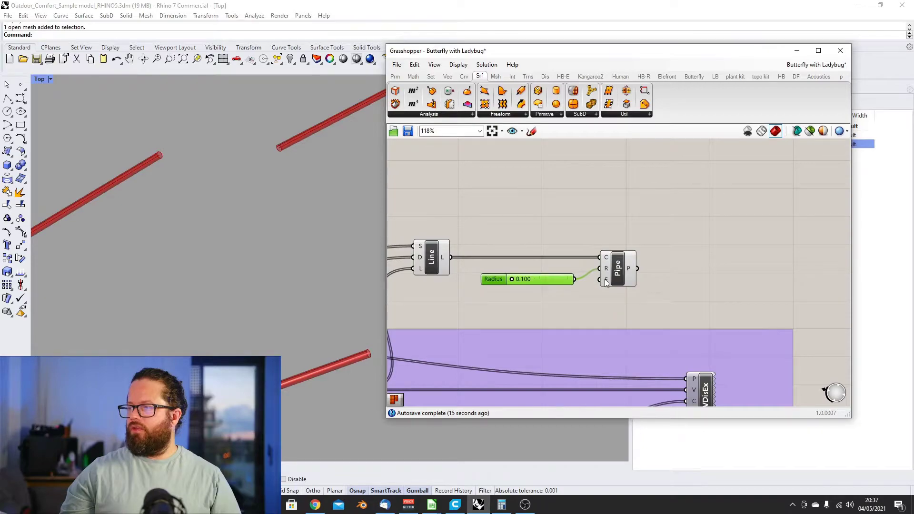
pyautogui.moveTo(605, 279)
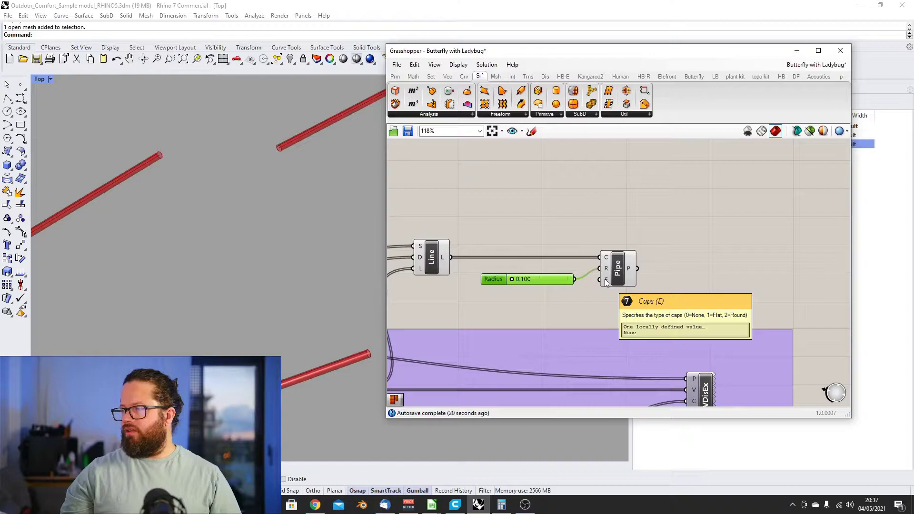
pyautogui.click(607, 270)
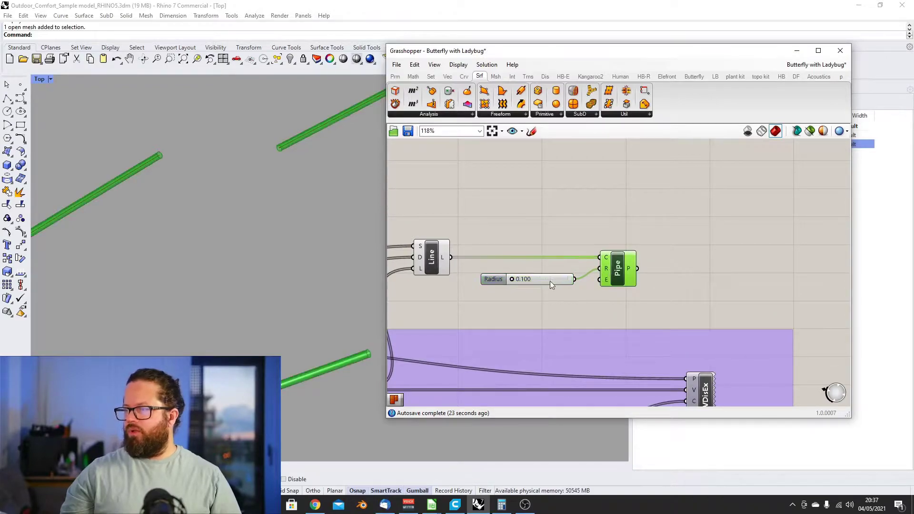
pyautogui.click(550, 281)
pyautogui.click(542, 267)
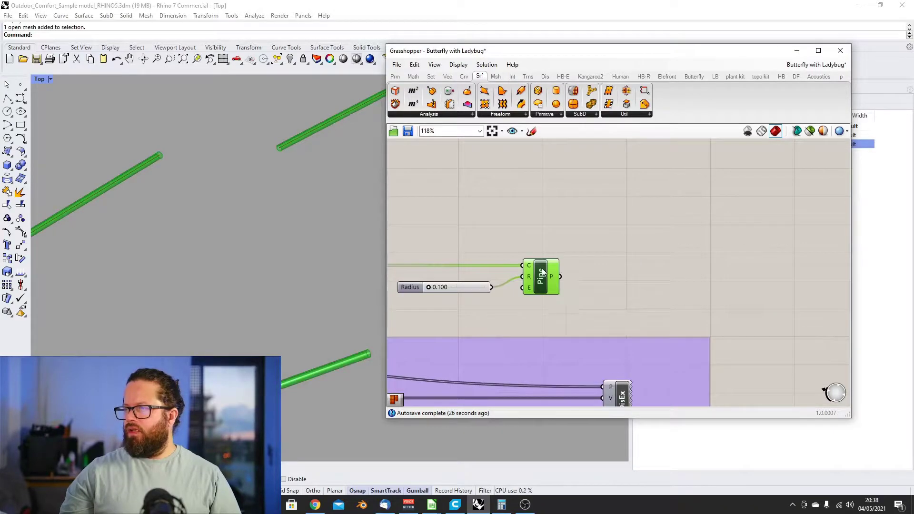
# Add a Cone component above the Pipe component and space the two components apart
pyautogui.scroll(-3, 536, 245)
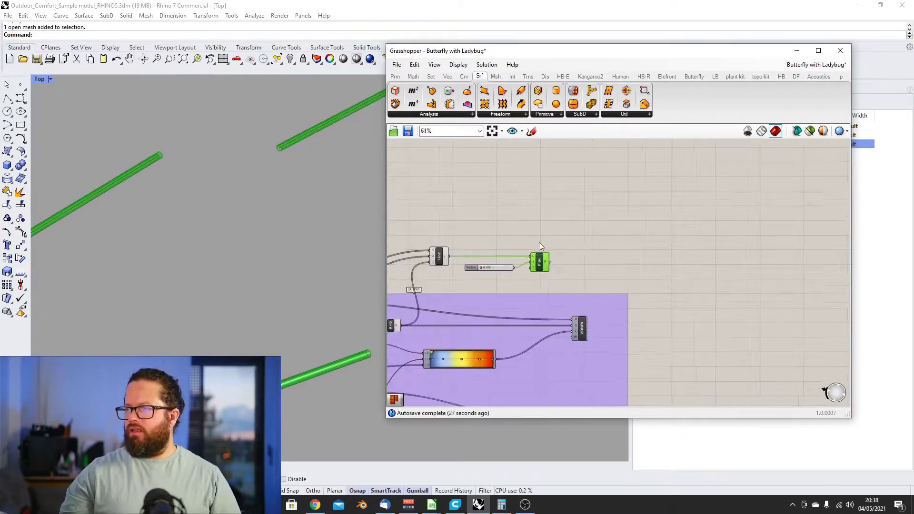
pyautogui.scroll(2, 524, 236)
pyautogui.click(511, 115)
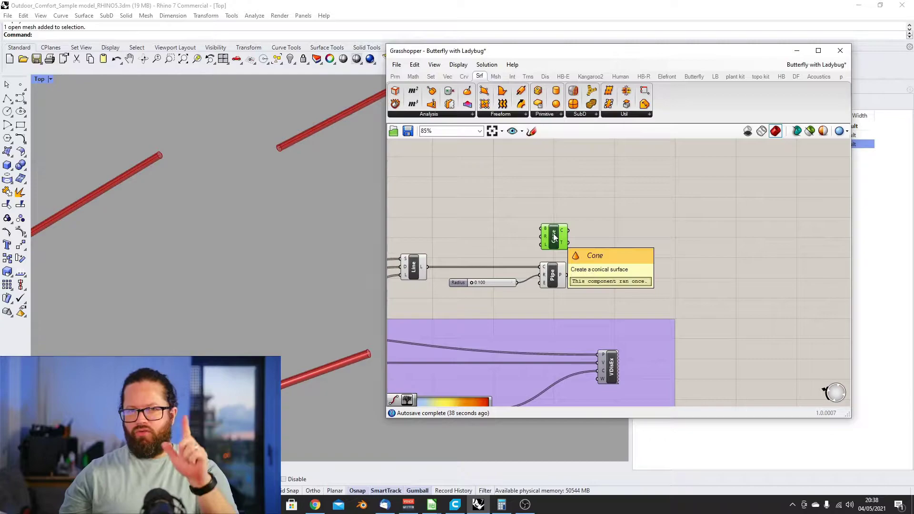
pyautogui.click(603, 223)
pyautogui.moveTo(552, 276); pyautogui.dragTo(556, 273)
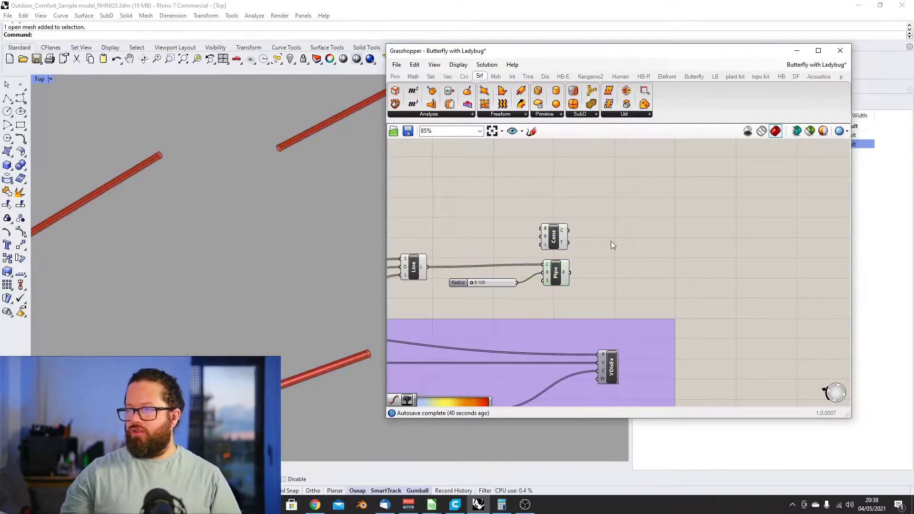
pyautogui.moveTo(554, 238); pyautogui.dragTo(558, 238)
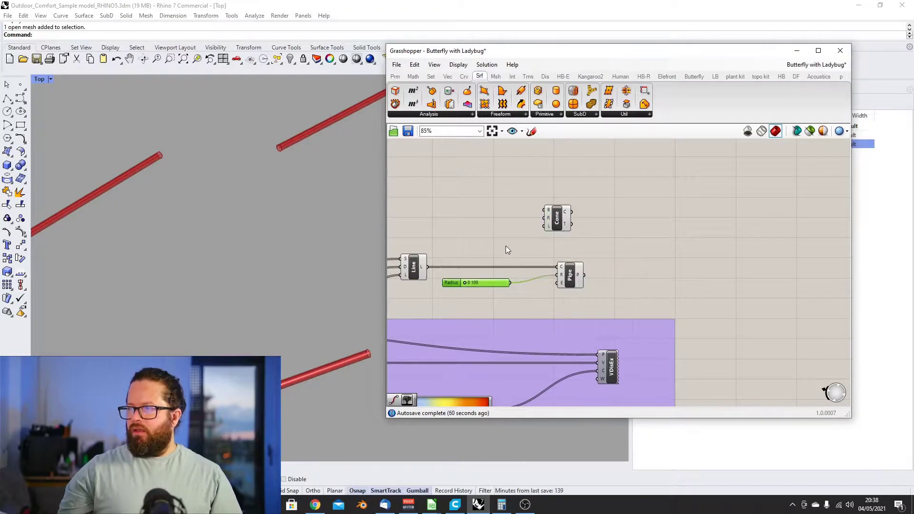
# Add an End Points component above the Line-to-Pipe wire and connect the Line output to its Curve input
pyautogui.scroll(-3, 260, 142)
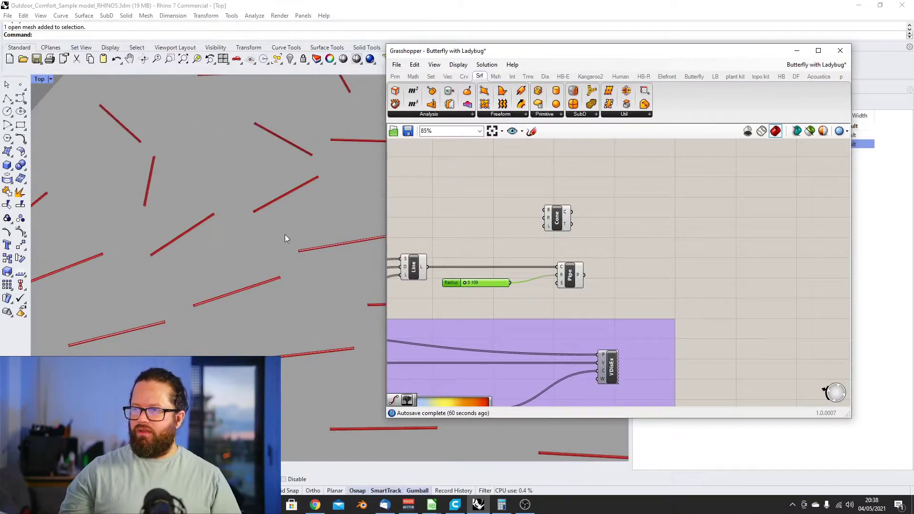
pyautogui.click(414, 269)
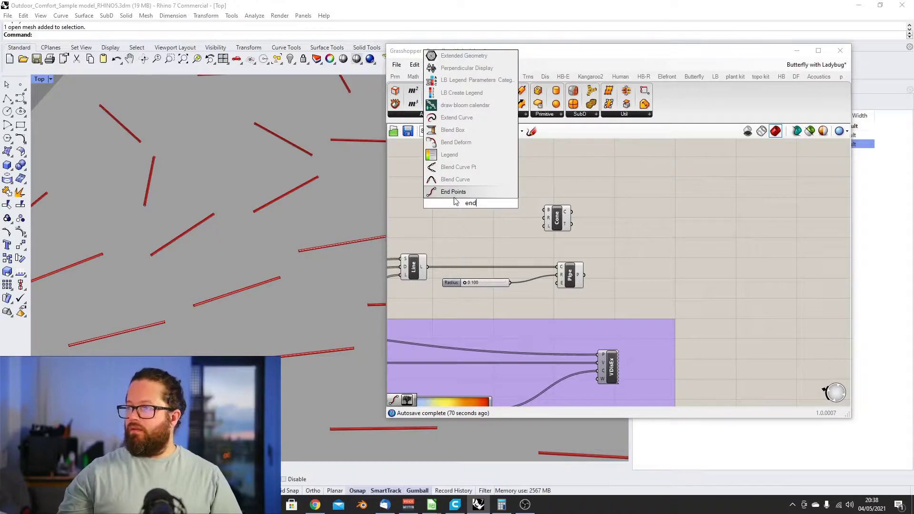
pyautogui.click(453, 192)
pyautogui.moveTo(476, 207); pyautogui.dragTo(482, 229)
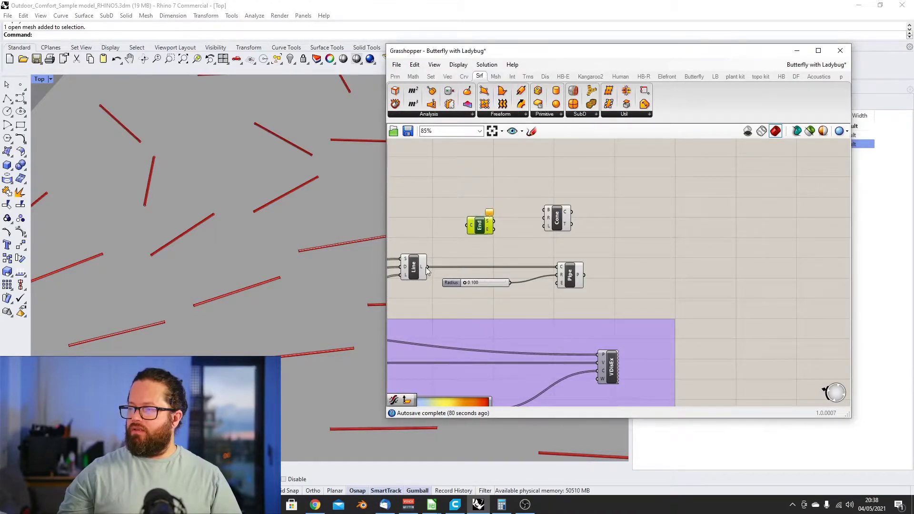
pyautogui.moveTo(427, 267); pyautogui.dragTo(473, 216)
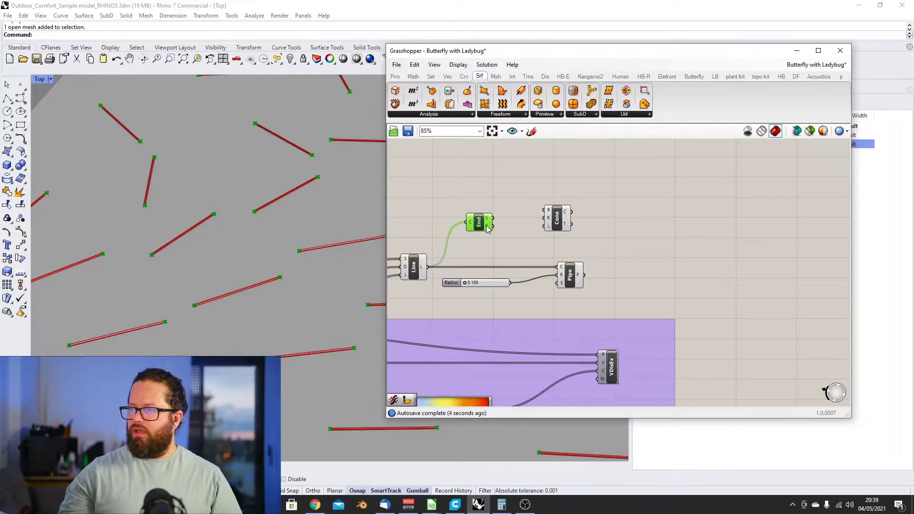
# Connect the End output of the End Points component to the Cone's Base input and inspect the cones in the viewport
pyautogui.moveTo(488, 229)
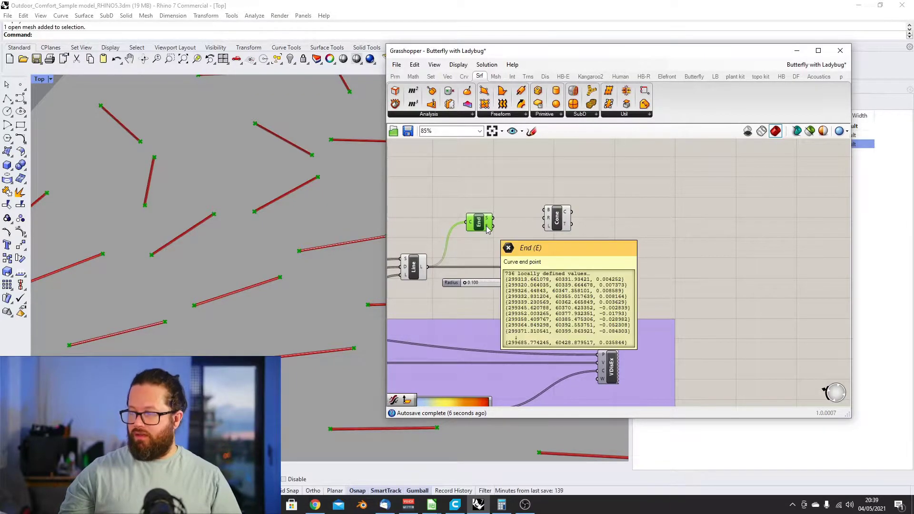
pyautogui.moveTo(493, 225); pyautogui.dragTo(544, 211)
pyautogui.moveTo(374, 231); pyautogui.dragTo(253, 220, button='right')
pyautogui.scroll(-5, 253, 220)
pyautogui.scroll(9, 278, 187)
pyautogui.scroll(-2, 278, 187)
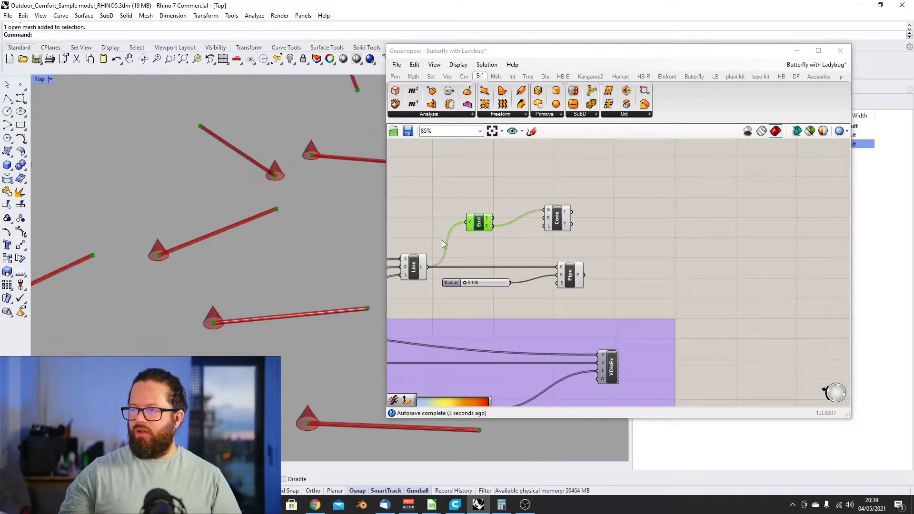
# Make room before the Cone, add a Plane Normal component there and connect the End output to its Origin input
pyautogui.scroll(2, 519, 233)
pyautogui.moveTo(572, 209); pyautogui.dragTo(601, 209)
pyautogui.moveTo(475, 196); pyautogui.dragTo(478, 193)
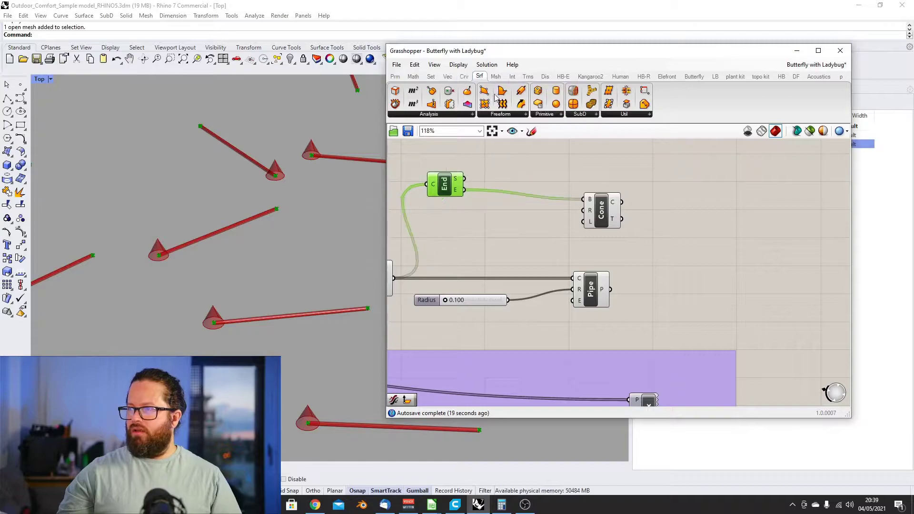
pyautogui.click(447, 76)
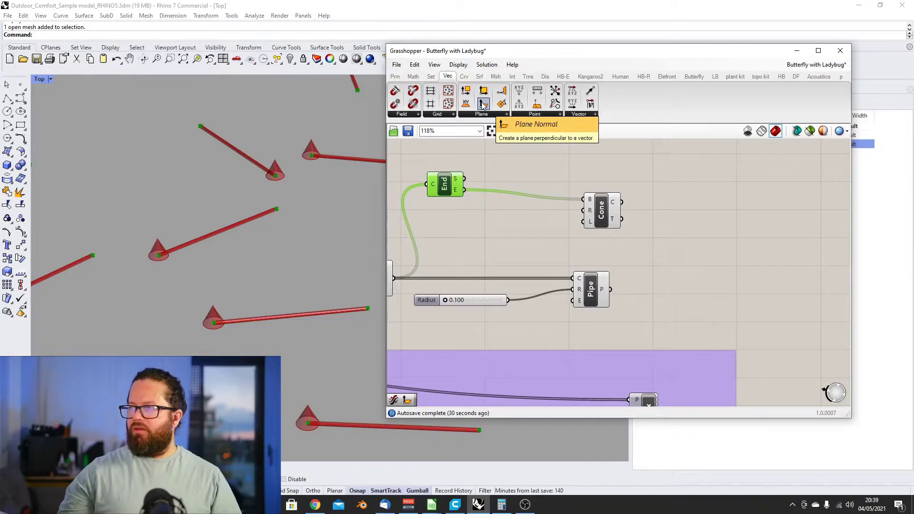
pyautogui.moveTo(483, 104); pyautogui.dragTo(515, 224)
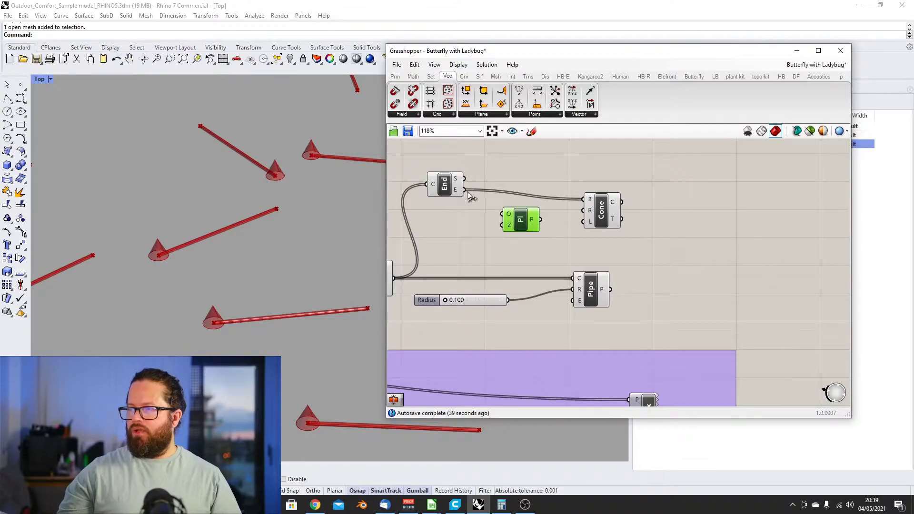
pyautogui.moveTo(495, 213); pyautogui.dragTo(520, 221)
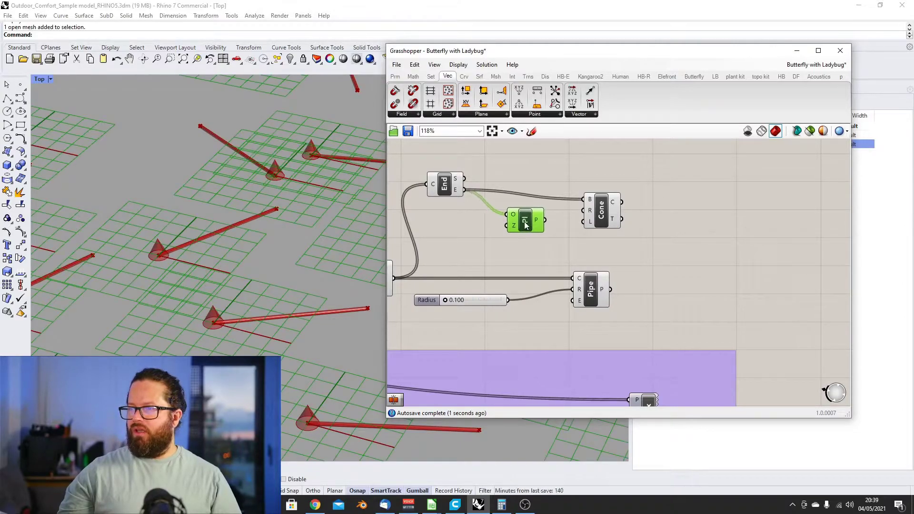
pyautogui.scroll(-3, 519, 221)
pyautogui.scroll(3, 519, 222)
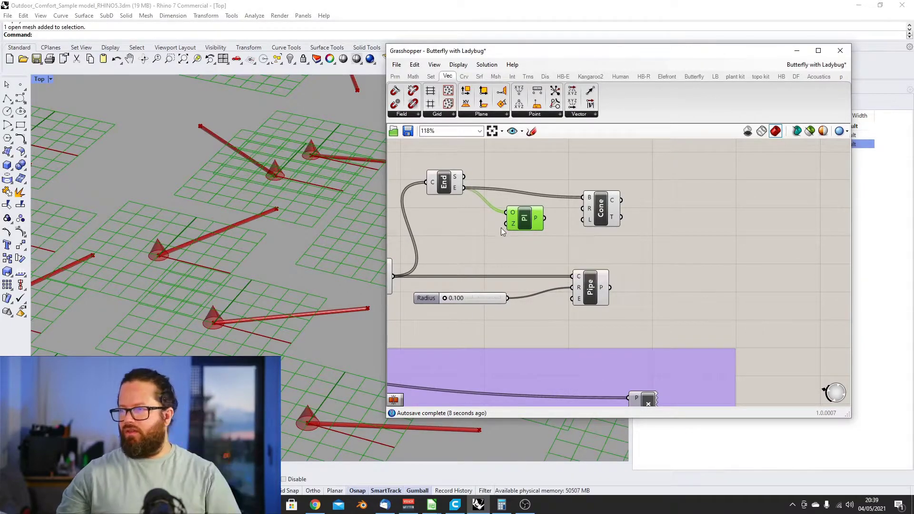
# Connect the Line output to the Plane Normal's Z-Axis input and inspect the plane orientation along the wind lines
pyautogui.scroll(-3, 493, 233)
pyautogui.moveTo(503, 226); pyautogui.dragTo(434, 258)
pyautogui.scroll(3, 423, 264)
pyautogui.moveTo(335, 254); pyautogui.dragTo(281, 253, button='right')
pyautogui.scroll(-5, 281, 253)
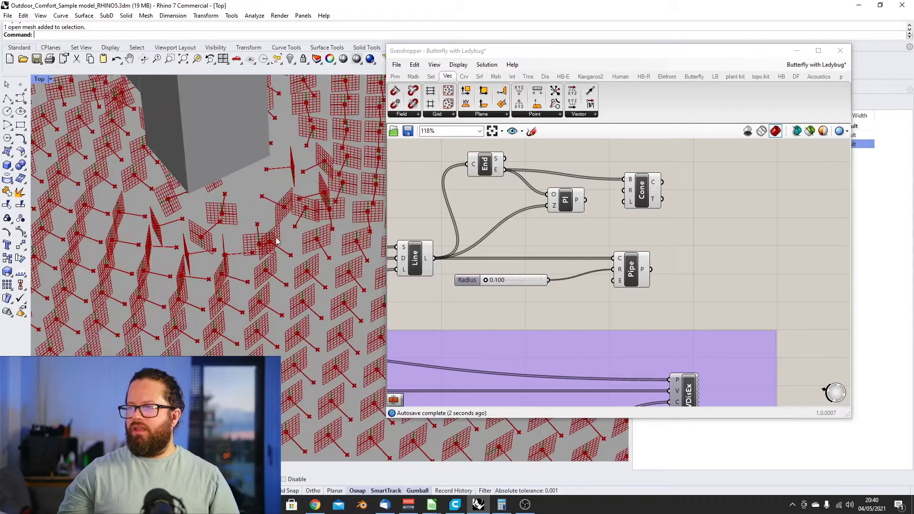
pyautogui.scroll(8, 276, 241)
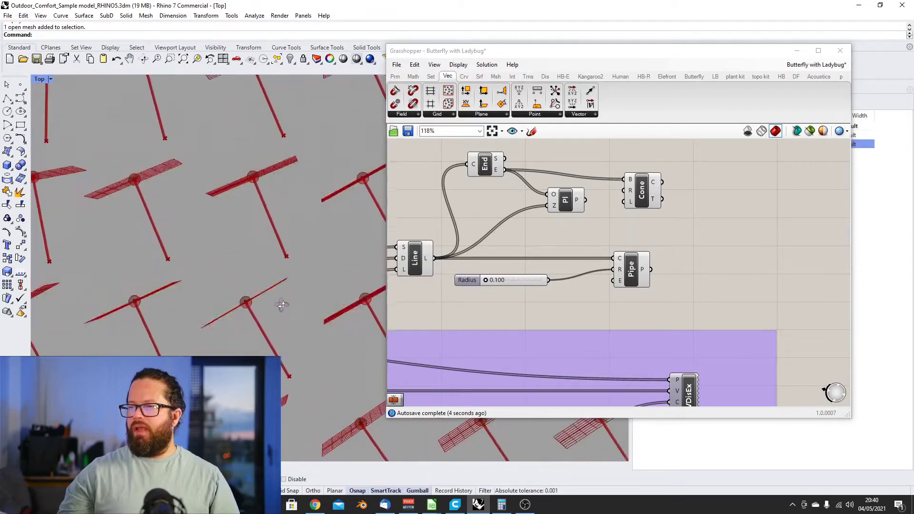
pyautogui.moveTo(282, 305); pyautogui.dragTo(323, 233, button='right')
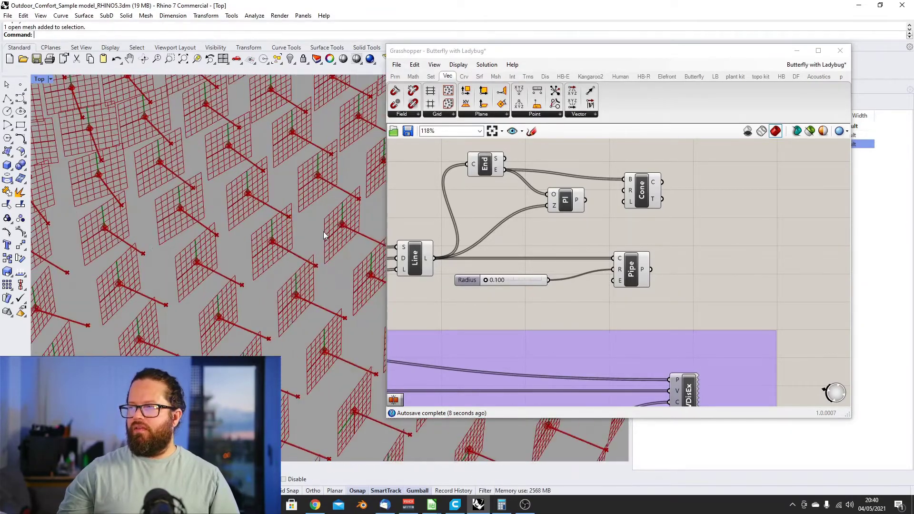
pyautogui.scroll(3, 233, 261)
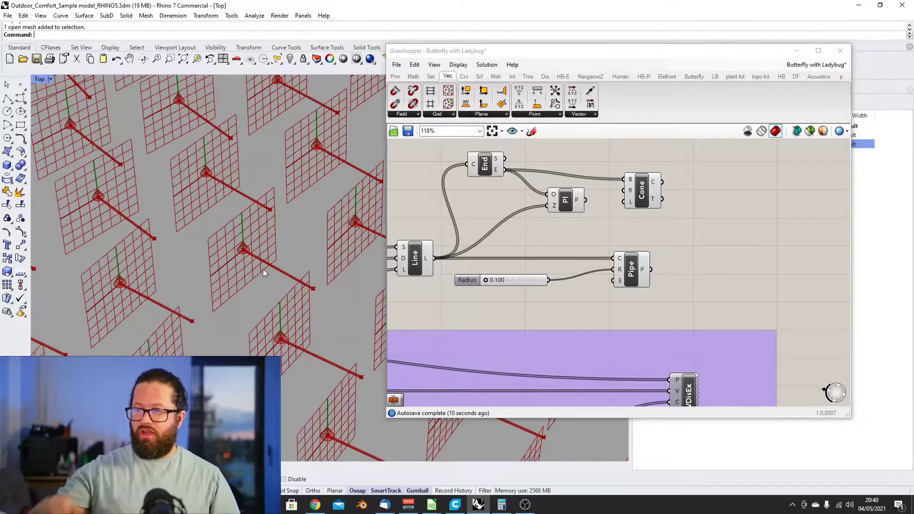
# Replace the Cone's Base input with the Plane output of Plane Normal and inspect the arrowheads in the viewport
pyautogui.scroll(2, 618, 191)
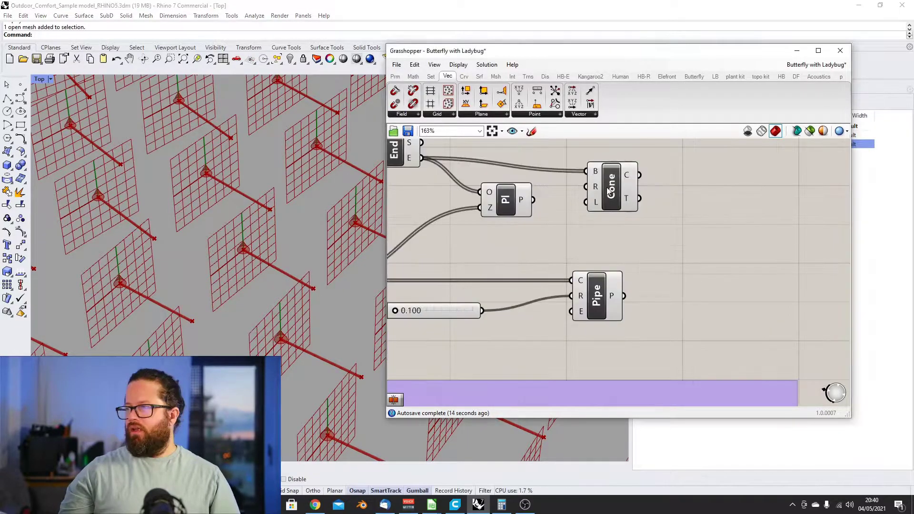
pyautogui.click(617, 176)
pyautogui.moveTo(615, 170)
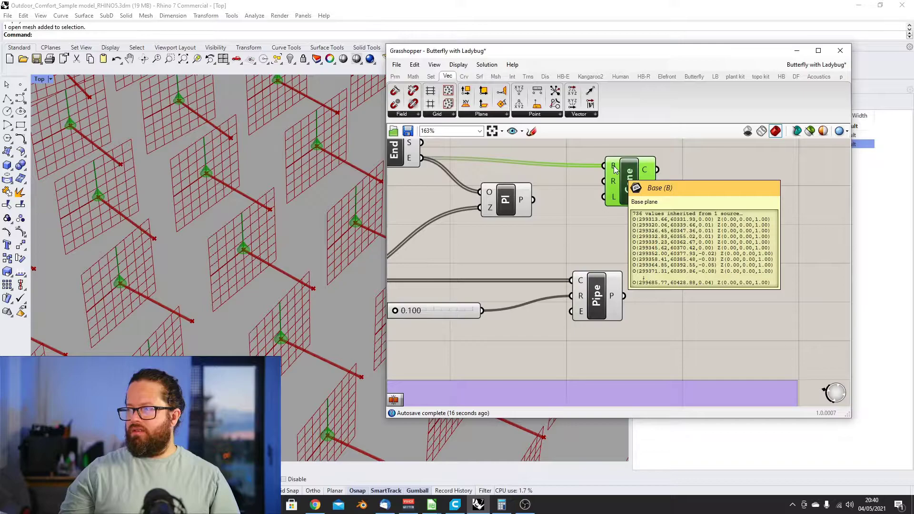
pyautogui.moveTo(533, 200); pyautogui.dragTo(603, 166)
pyautogui.scroll(5, 268, 185)
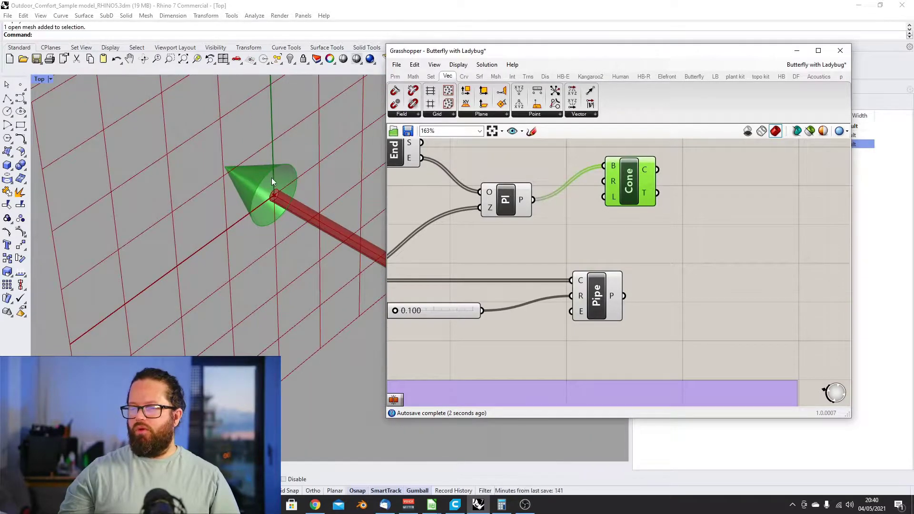
pyautogui.scroll(-6, 272, 178)
pyautogui.moveTo(179, 199); pyautogui.dragTo(244, 265, button='right')
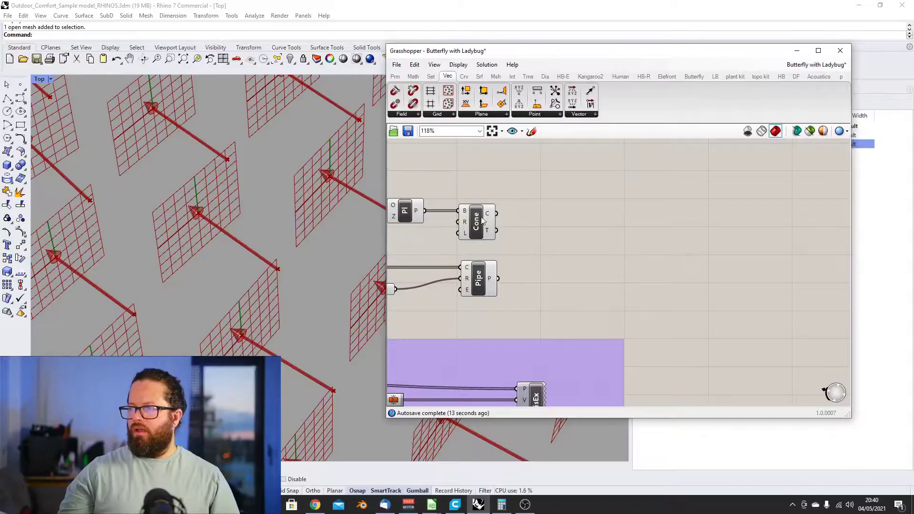
# Align the Cone above the Pipe component and add a Mesh Brep component beside them
pyautogui.moveTo(481, 217); pyautogui.dragTo(484, 226)
pyautogui.click(512, 225)
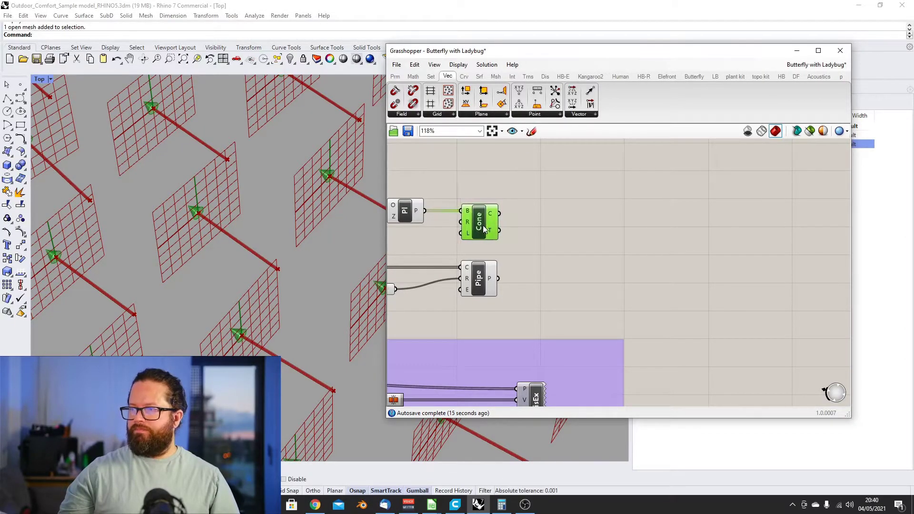
pyautogui.doubleClick(660, 233)
pyautogui.write('mesh')
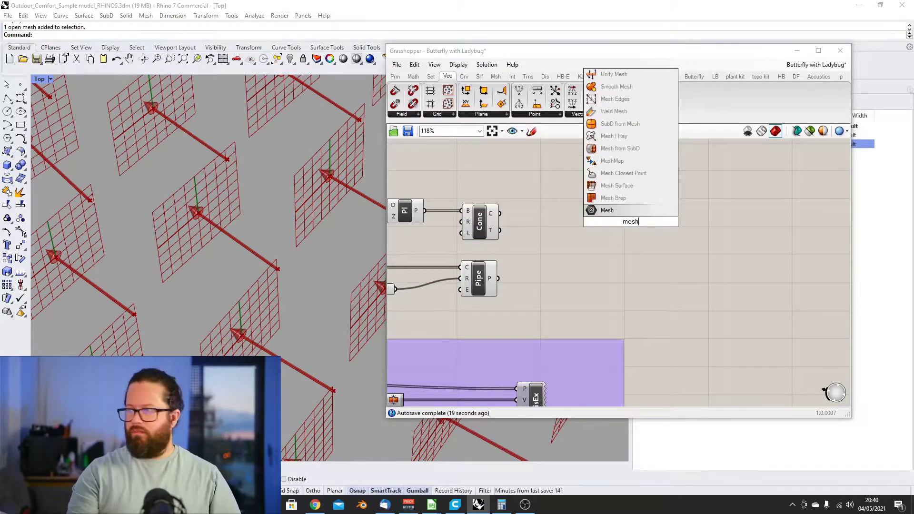
pyautogui.press('Return')
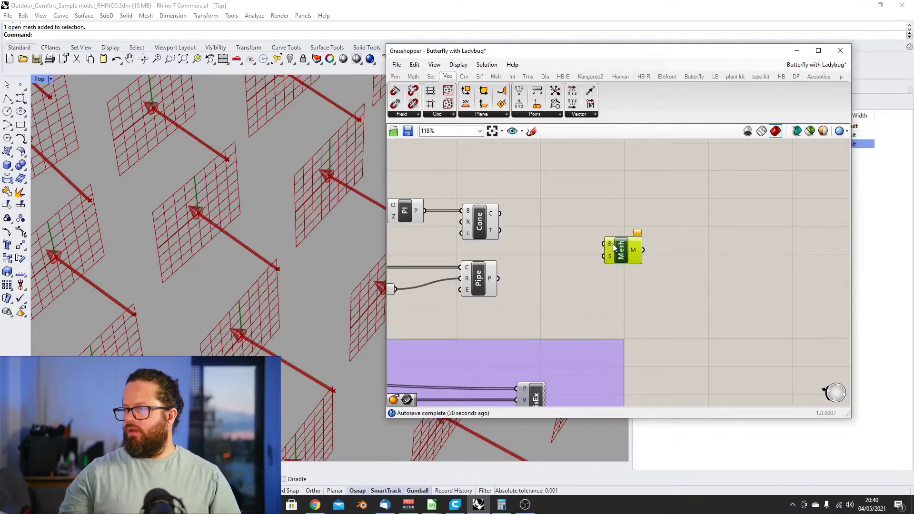
pyautogui.click(484, 234)
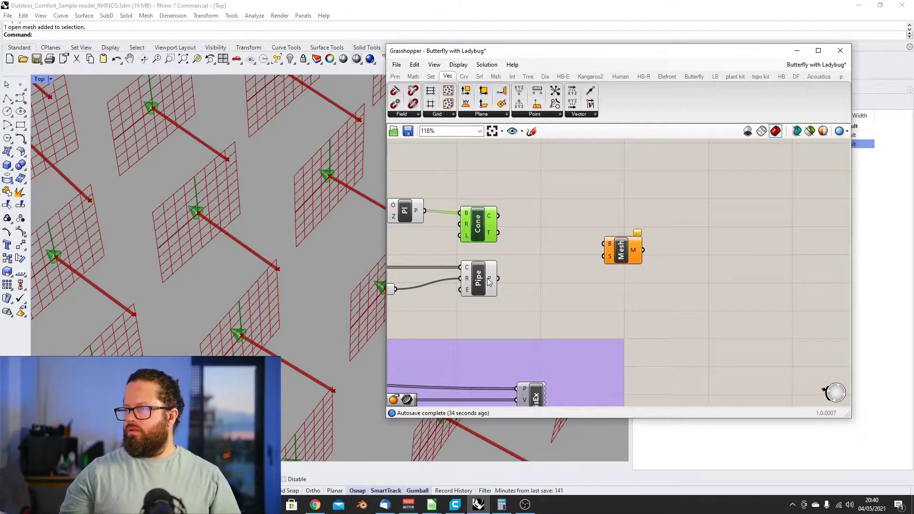
# Connect the Pipe output to the Mesh Brep component and add a second Mesh Brep fed by the Cone output
pyautogui.moveTo(492, 279); pyautogui.dragTo(605, 243)
pyautogui.moveTo(619, 250); pyautogui.dragTo(579, 287)
pyautogui.click(569, 253)
pyautogui.click(574, 284)
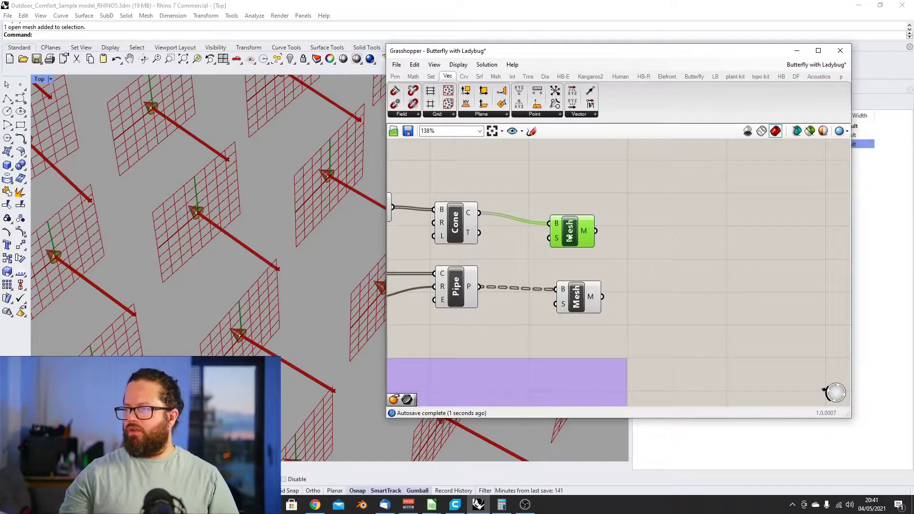
# Line up the two Mesh Brep components beside the Cone and Pipe components
pyautogui.moveTo(568, 233)
pyautogui.mouseDown()
pyautogui.moveTo(576, 237)
pyautogui.moveTo(574, 225)
pyautogui.mouseUp()
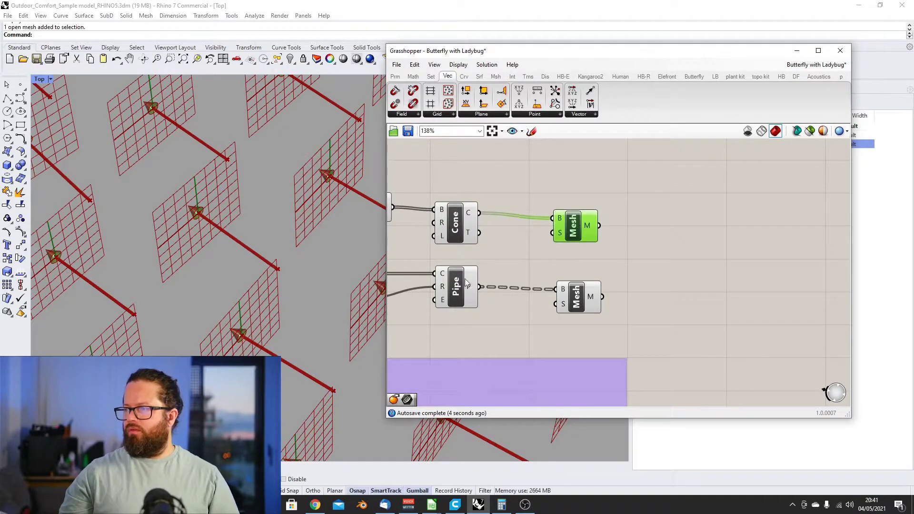
pyautogui.click(577, 296)
pyautogui.scroll(-2, 644, 253)
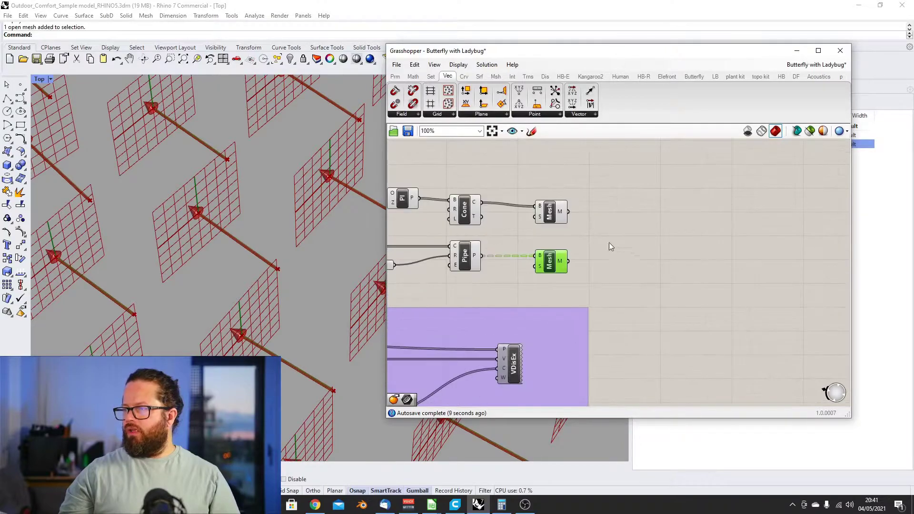
pyautogui.moveTo(550, 211); pyautogui.dragTo(550, 204)
pyautogui.click(551, 266)
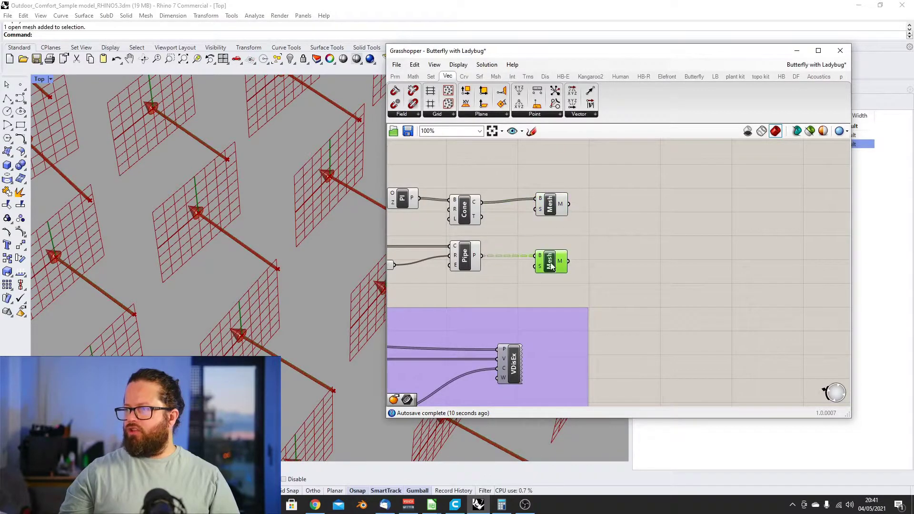
# Add a Mesh Colours component fed by the pipe's Mesh Brep output, and hide the preview of the Line and preceding geometry components
pyautogui.doubleClick(649, 247)
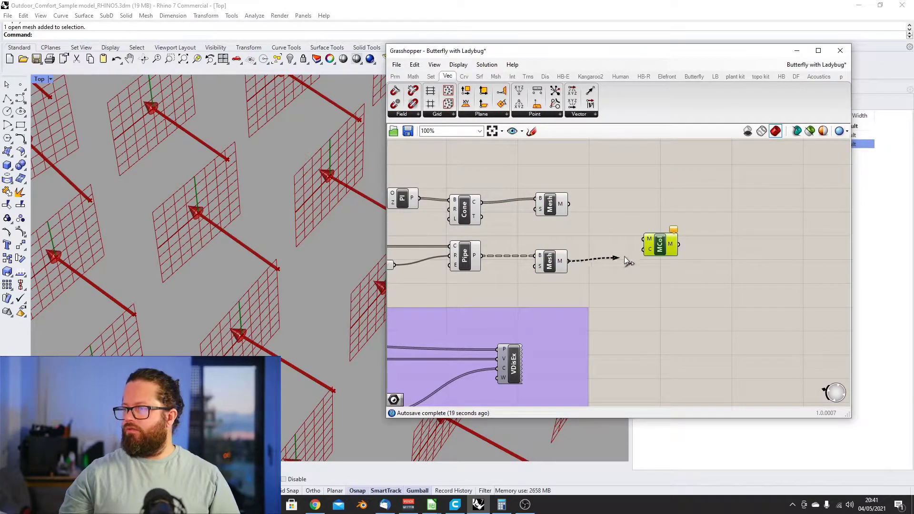
pyautogui.moveTo(624, 257); pyautogui.dragTo(646, 239)
pyautogui.scroll(-4, 650, 240)
pyautogui.scroll(6, 458, 253)
pyautogui.click(471, 235)
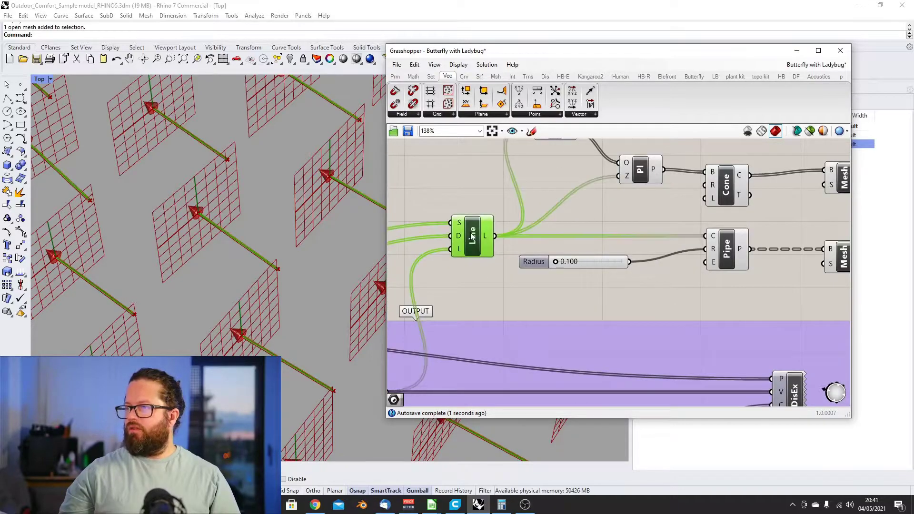
pyautogui.rightClick(471, 236)
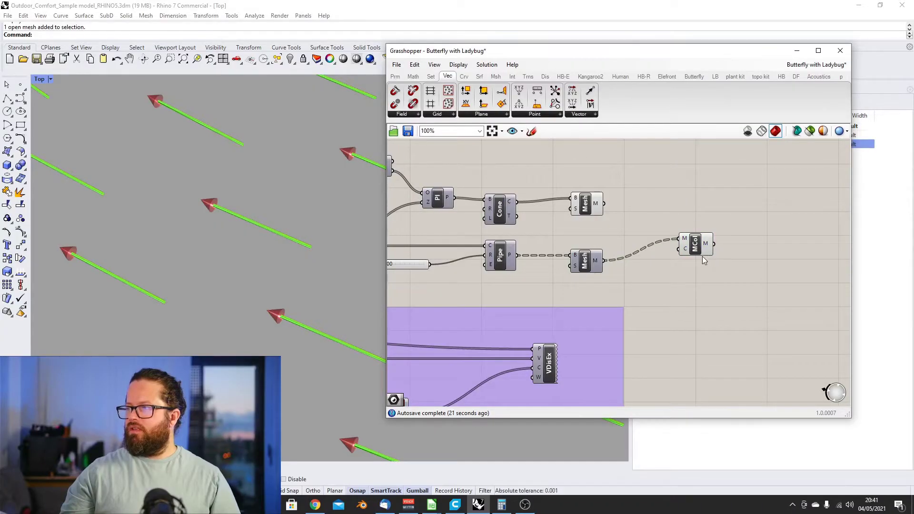
# Connect the gradient's output to the Colours input of Mesh Colours and inspect the coloured arrow shafts in the viewport
pyautogui.moveTo(701, 256)
pyautogui.mouseDown()
pyautogui.moveTo(741, 271)
pyautogui.moveTo(708, 272)
pyautogui.mouseUp()
pyautogui.scroll(-2, 667, 255)
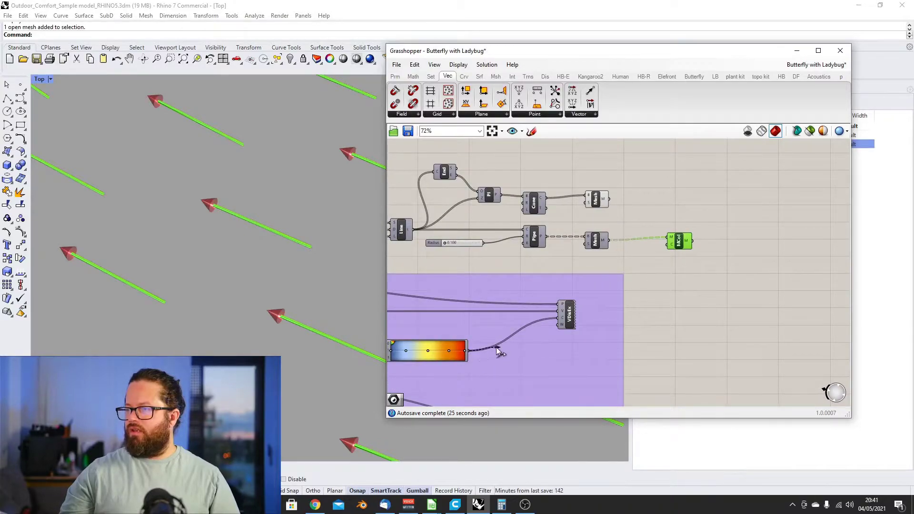
pyautogui.moveTo(498, 352); pyautogui.dragTo(666, 245)
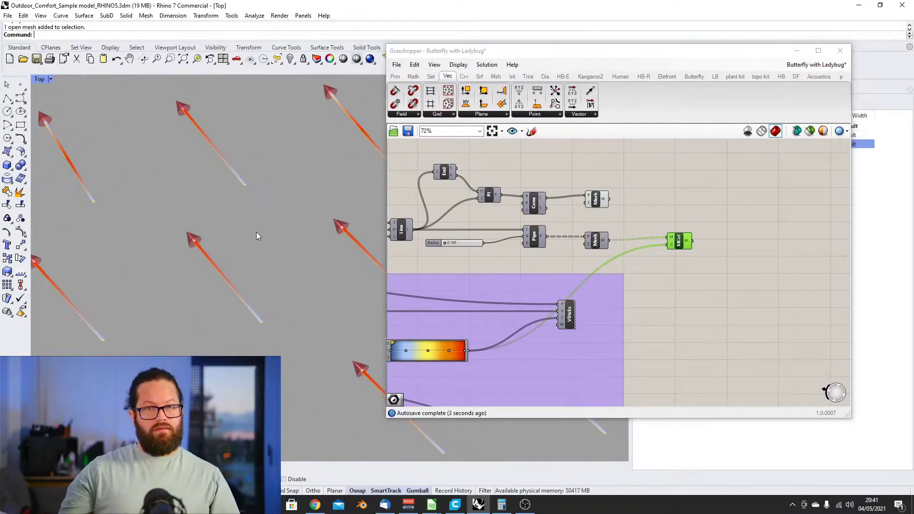
pyautogui.scroll(-10, 184, 220)
pyautogui.scroll(12, 224, 279)
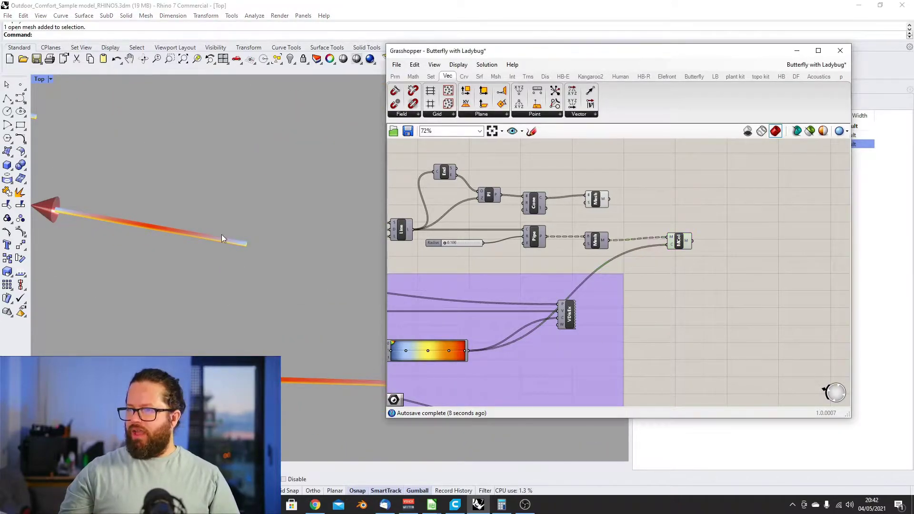
pyautogui.scroll(-3, 149, 226)
pyautogui.scroll(5, 152, 224)
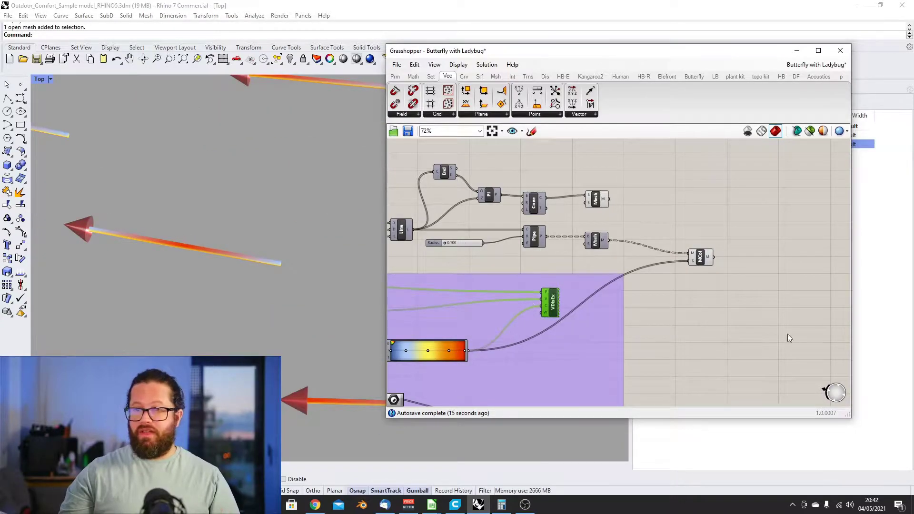
# Move Mesh Colours further from the purple group and check the data on the pipe's Mesh Brep output
pyautogui.click(787, 334)
pyautogui.moveTo(706, 257); pyautogui.dragTo(714, 274)
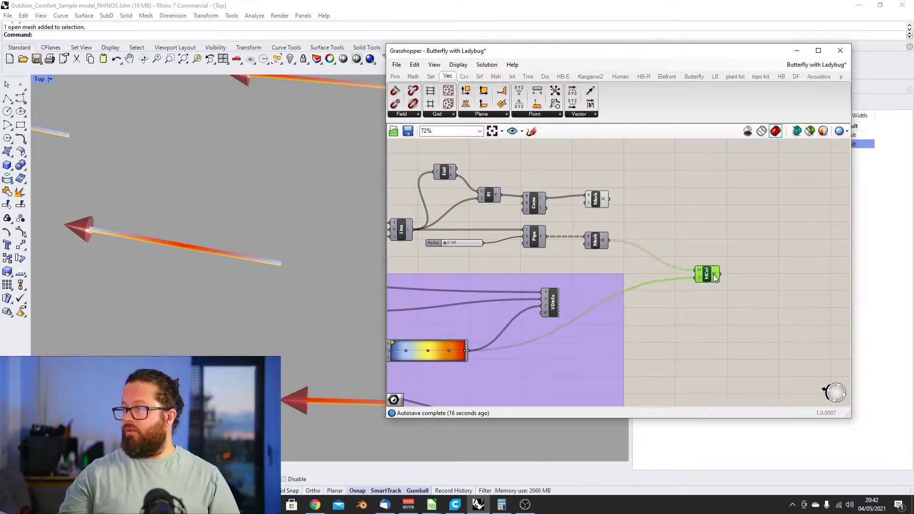
pyautogui.click(675, 304)
pyautogui.scroll(3, 731, 303)
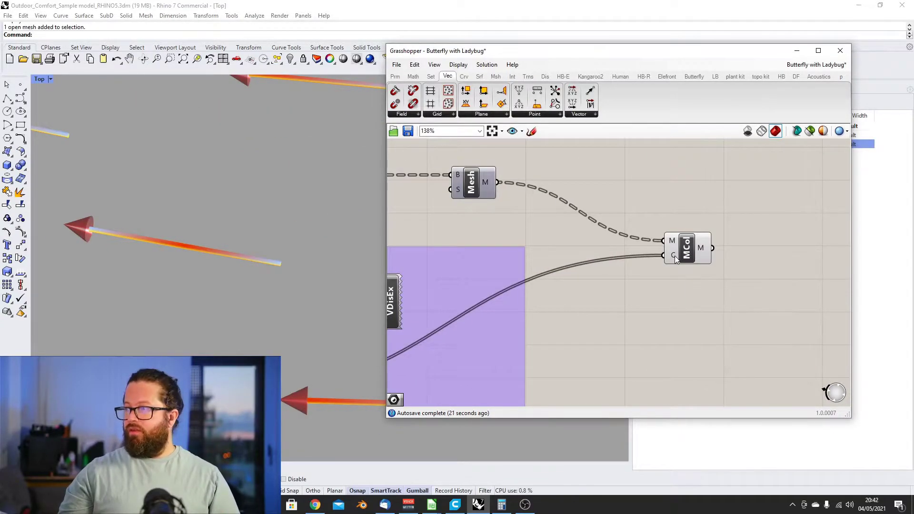
pyautogui.moveTo(486, 181)
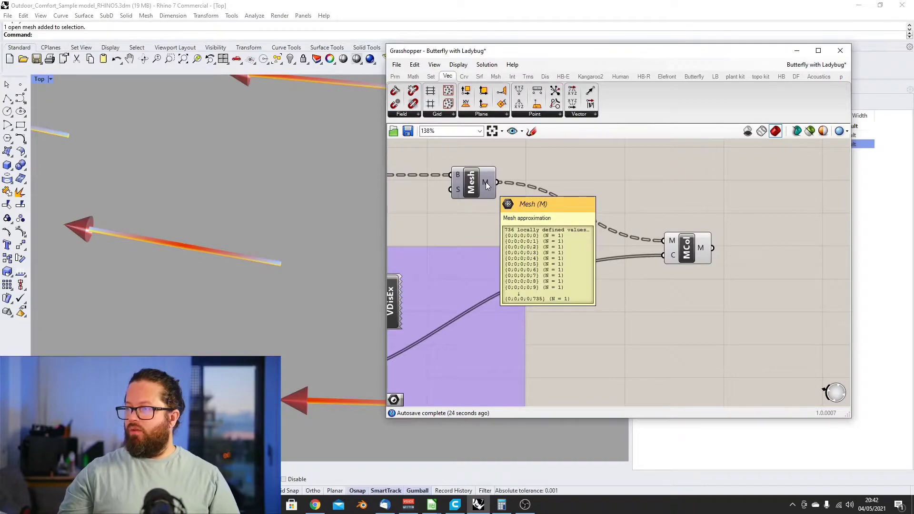
# Add a Param Viewer, connect the pipe's Mesh Brep output to it and examine the data tree
pyautogui.click(398, 76)
pyautogui.moveTo(585, 104); pyautogui.dragTo(707, 195)
pyautogui.moveTo(498, 182); pyautogui.dragTo(654, 185)
pyautogui.scroll(-3, 514, 251)
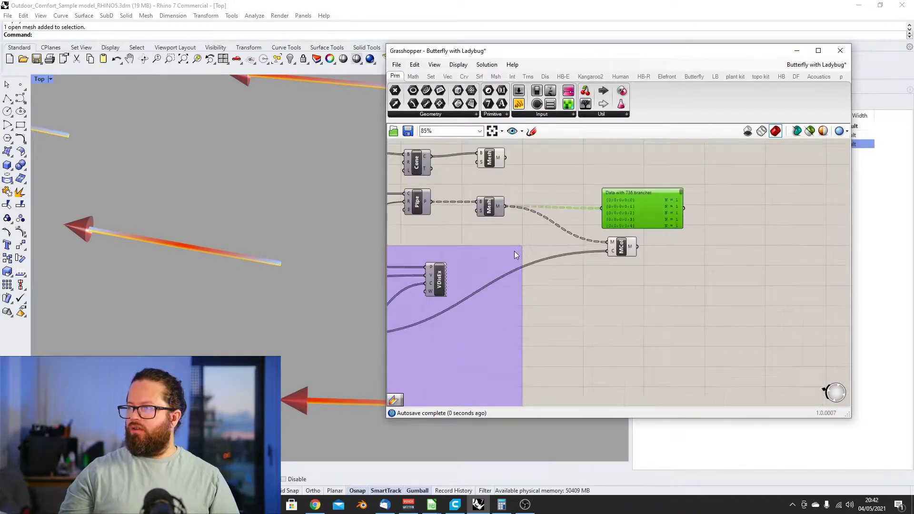
pyautogui.scroll(5, 627, 190)
pyautogui.scroll(10, 556, 264)
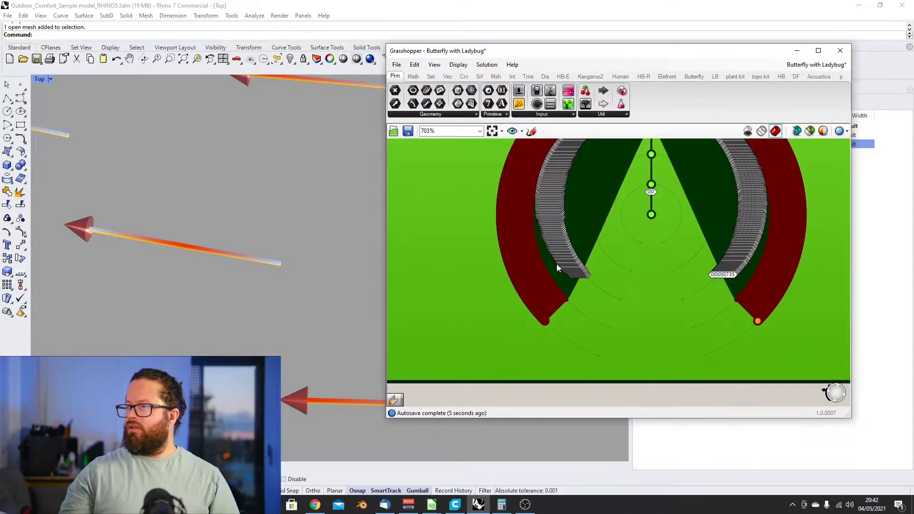
pyautogui.scroll(-4, 510, 282)
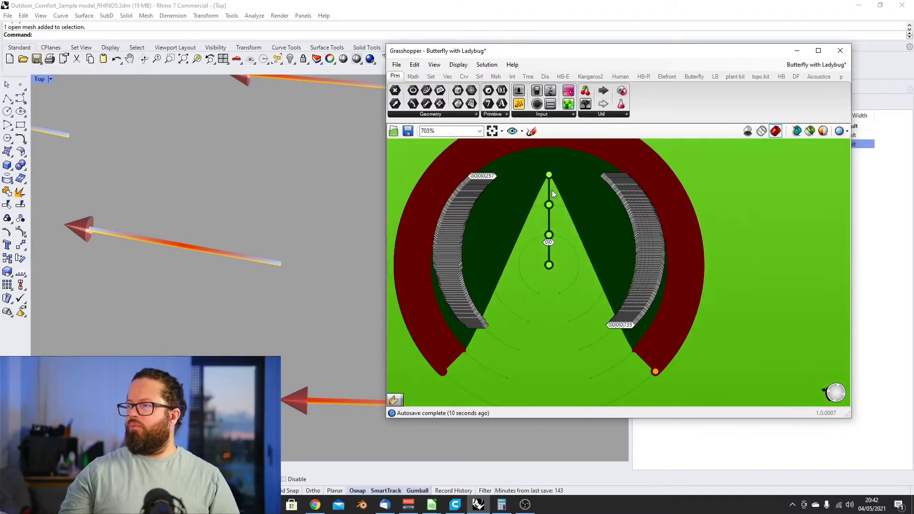
pyautogui.scroll(-7, 514, 226)
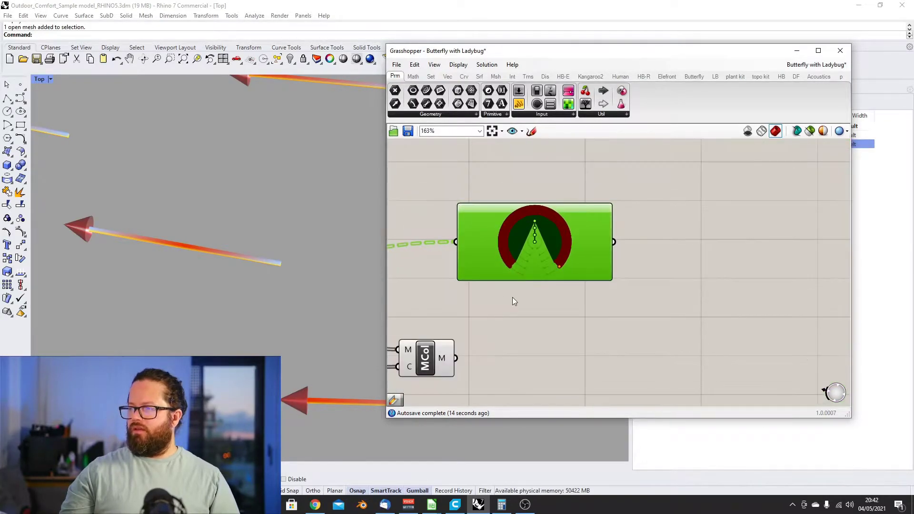
# Simplify the Mesh output of the pipe's Mesh Brep and examine its data tree in the Param Viewer
pyautogui.scroll(-2, 542, 283)
pyautogui.scroll(4, 428, 274)
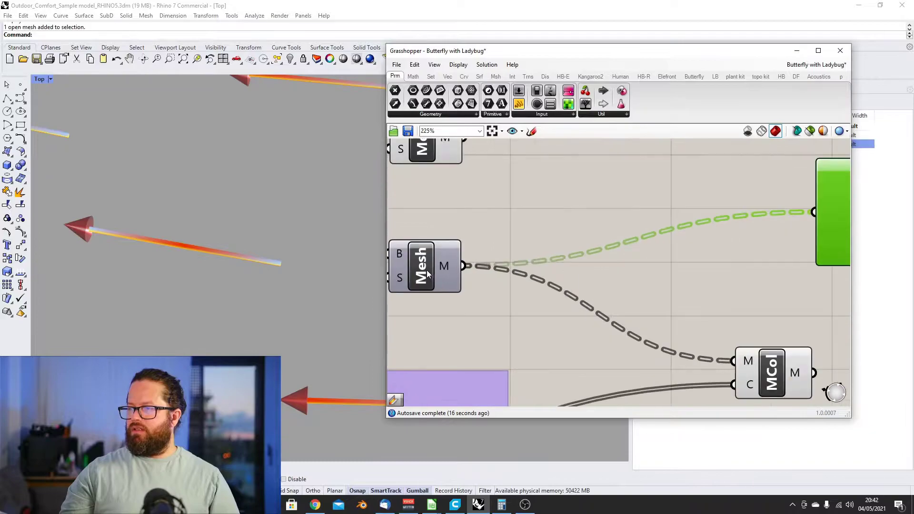
pyautogui.rightClick(452, 264)
pyautogui.click(482, 337)
pyautogui.scroll(-5, 514, 244)
pyautogui.scroll(12, 686, 224)
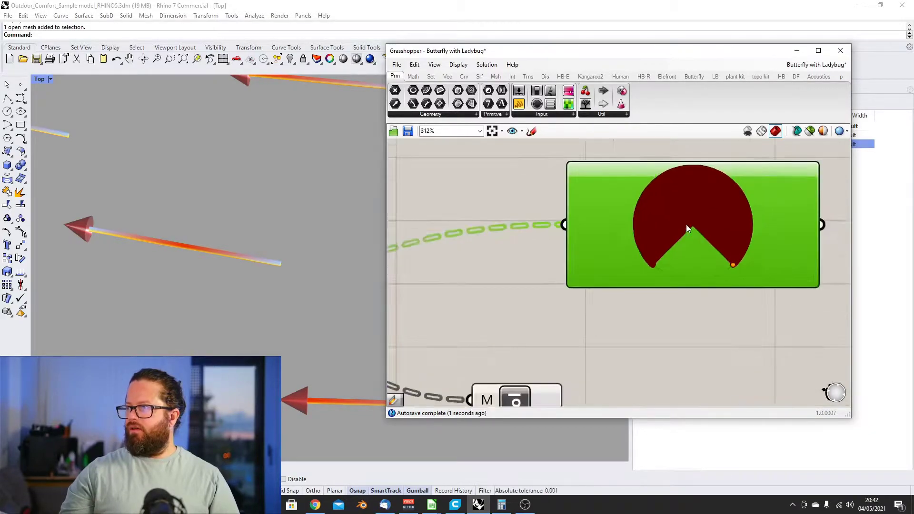
pyautogui.scroll(-3, 687, 188)
pyautogui.scroll(10, 687, 244)
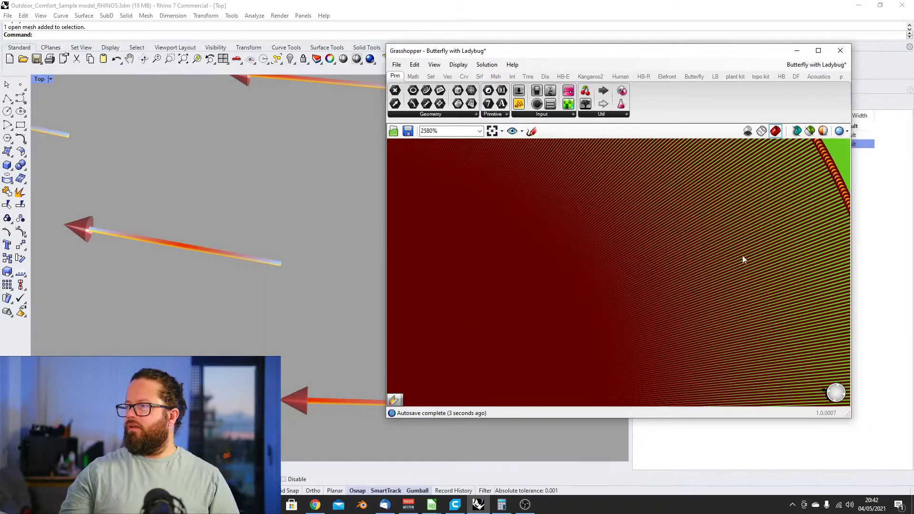
pyautogui.scroll(-3, 661, 227)
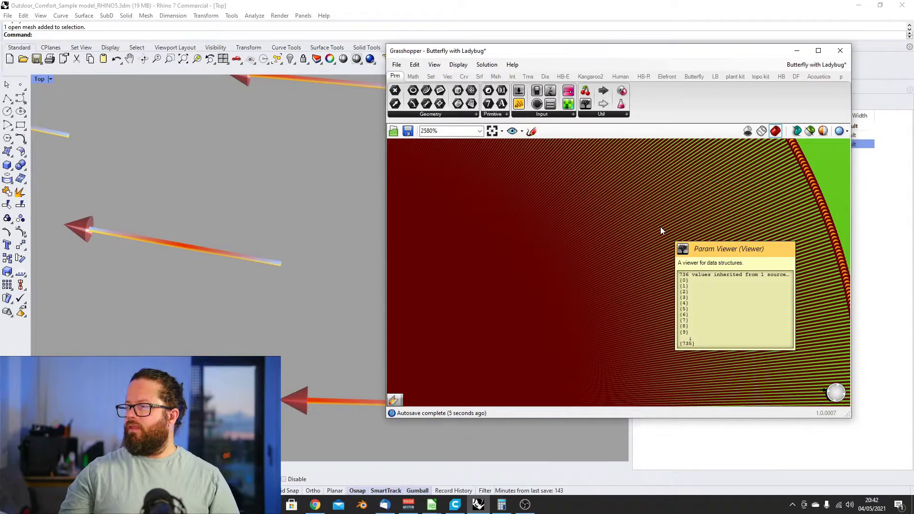
pyautogui.scroll(-8, 661, 226)
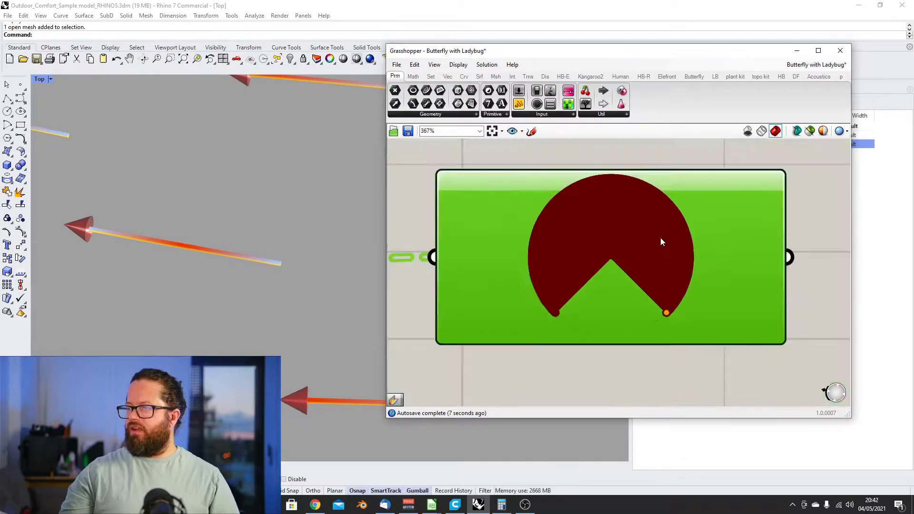
pyautogui.scroll(-8, 661, 240)
pyautogui.scroll(3, 524, 341)
pyautogui.click(524, 336)
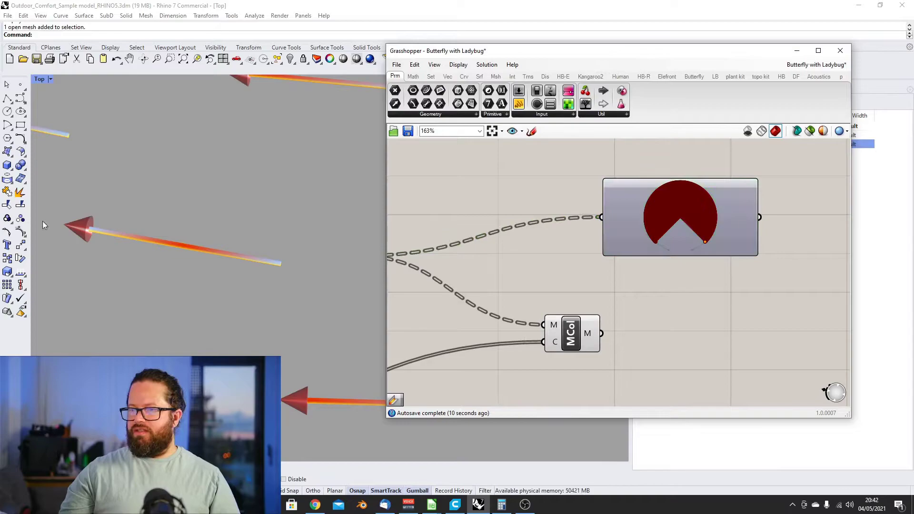
# Try grafting the Colours input of Mesh Colours, and remove the graft again
pyautogui.scroll(-3, 524, 300)
pyautogui.scroll(6, 524, 305)
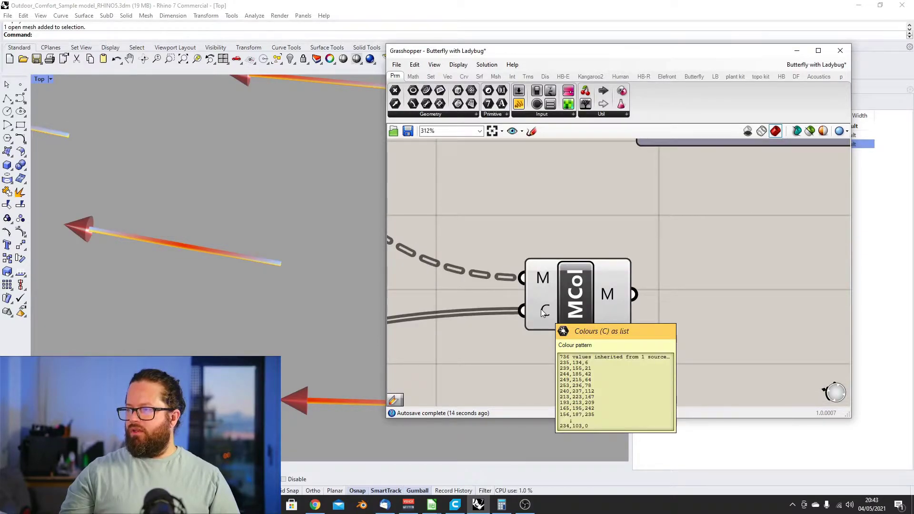
pyautogui.rightClick(541, 310)
pyautogui.click(562, 381)
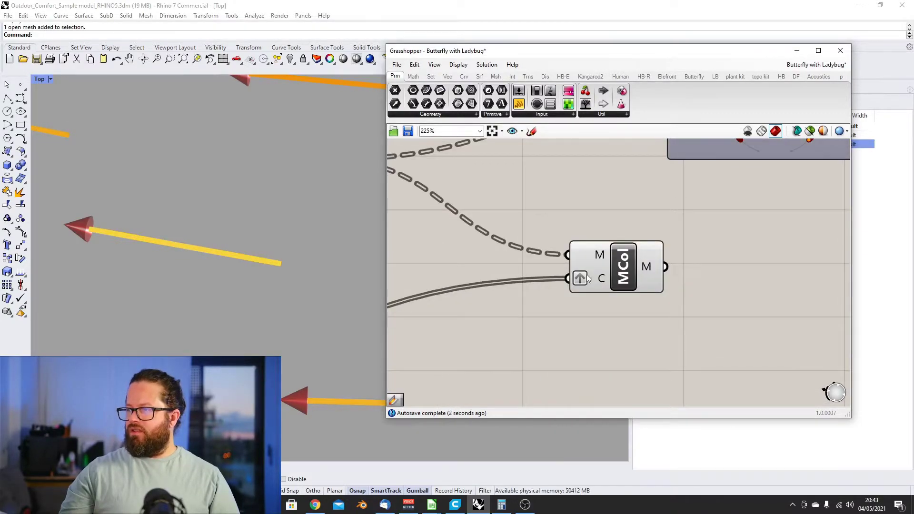
pyautogui.rightClick(586, 275)
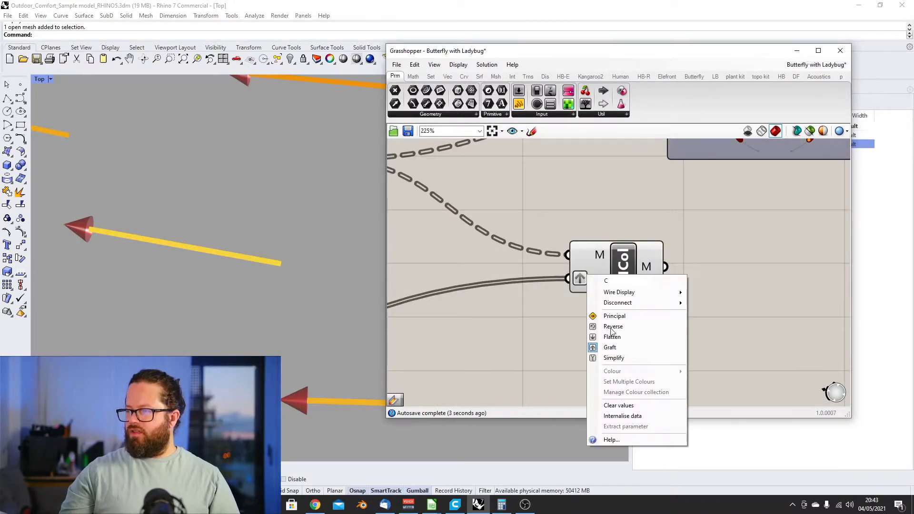
pyautogui.click(609, 347)
# Duplicate the Param Viewer and place the copy below the original, beside Mesh Colours
pyautogui.scroll(-4, 598, 305)
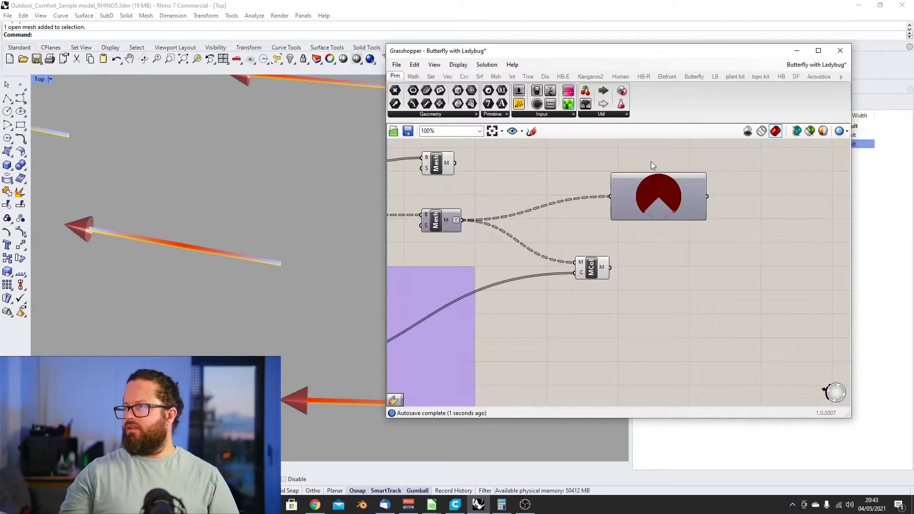
pyautogui.scroll(3, 651, 165)
pyautogui.click(633, 215)
pyautogui.hotkey('ctrl', 'c')
pyautogui.hotkey('ctrl', 'v')
pyautogui.moveTo(650, 258); pyautogui.dragTo(692, 370)
pyautogui.scroll(-3, 662, 308)
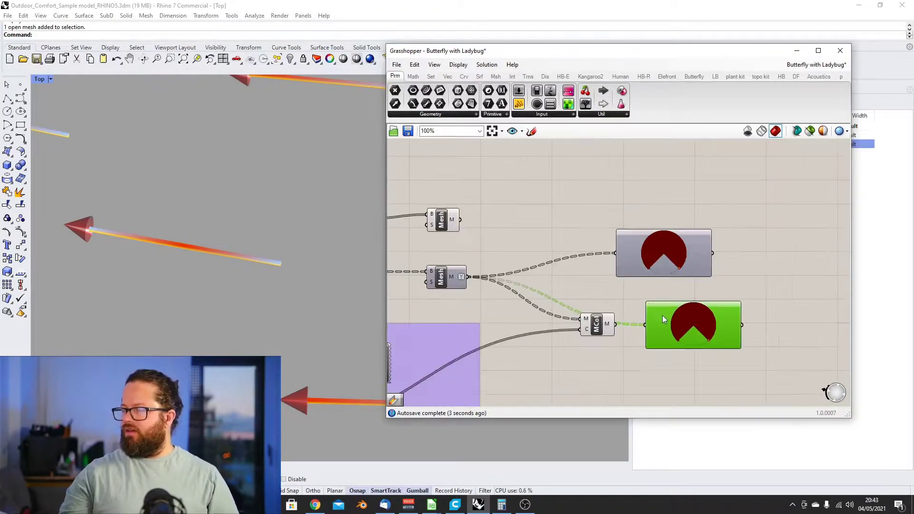
# Replace the duplicated Param Viewer's mesh input with the gradient's colour output
pyautogui.scroll(-3, 535, 301)
pyautogui.scroll(3, 443, 376)
pyautogui.scroll(-5, 520, 325)
pyautogui.scroll(3, 456, 342)
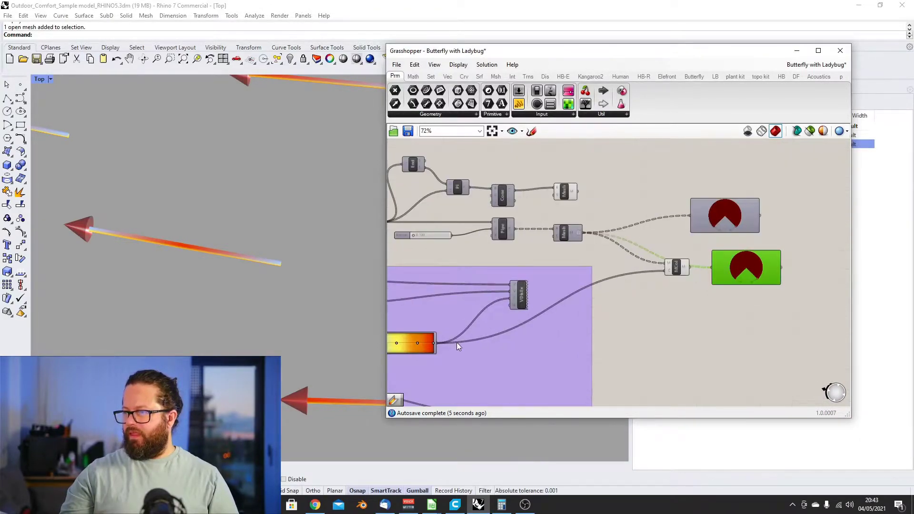
pyautogui.moveTo(536, 356); pyautogui.dragTo(666, 270)
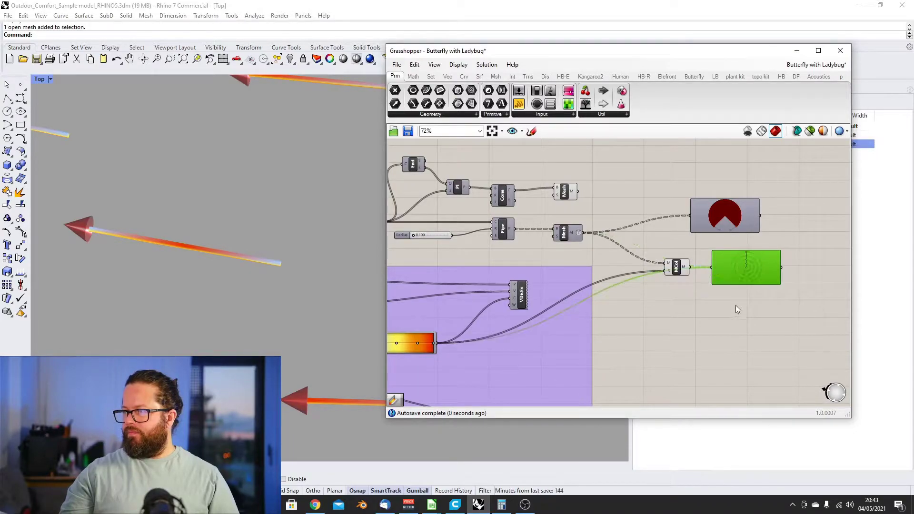
# Examine the data structure of the gradient colours and compare it with the pipe mesh's data tree
pyautogui.scroll(10, 761, 269)
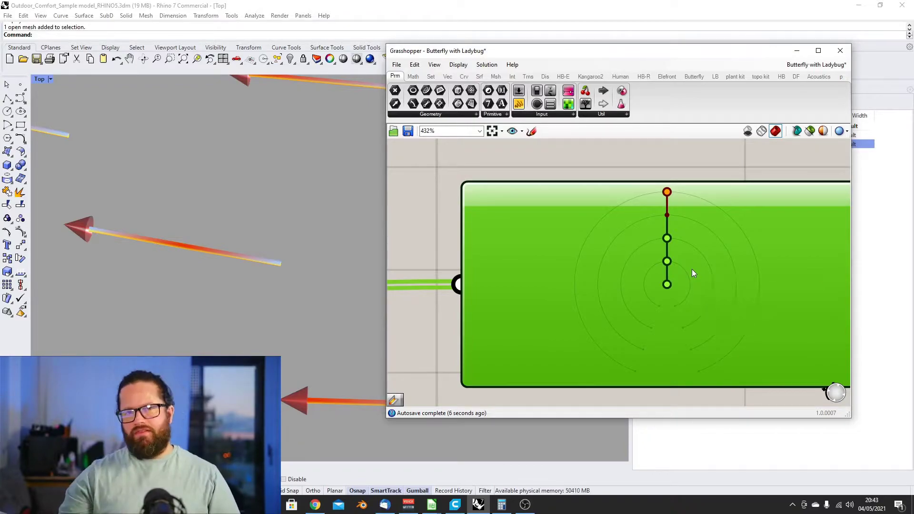
pyautogui.scroll(-6, 635, 270)
pyautogui.scroll(-5, 604, 241)
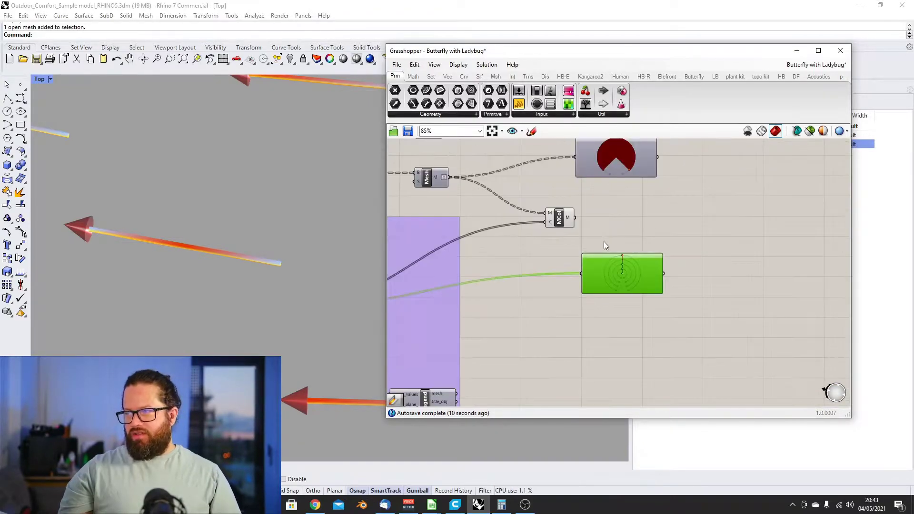
pyautogui.scroll(5, 603, 178)
pyautogui.scroll(-3, 563, 228)
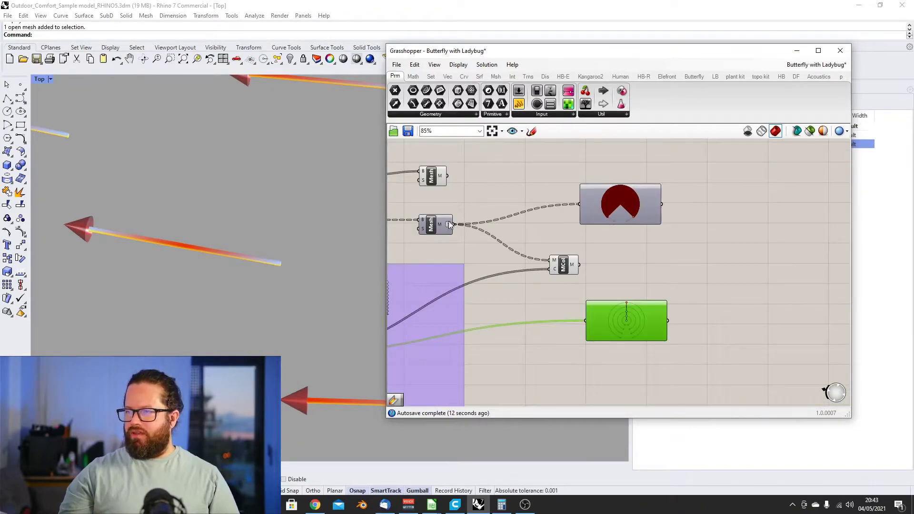
pyautogui.scroll(5, 460, 210)
pyautogui.scroll(-5, 531, 212)
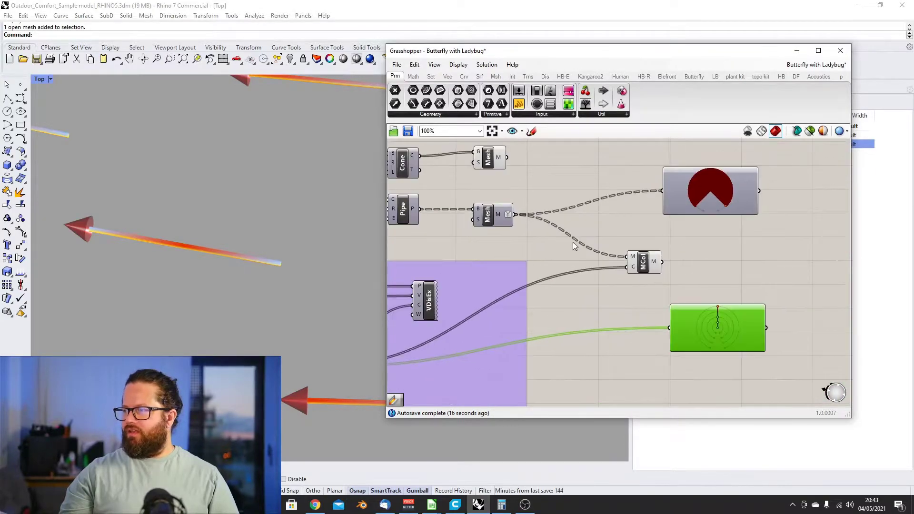
# Examine the branches of the pipe mesh's data tree against the colour data's structure in the two Param Viewers
pyautogui.scroll(1, 670, 172)
pyautogui.scroll(5, 701, 162)
pyautogui.scroll(8, 703, 164)
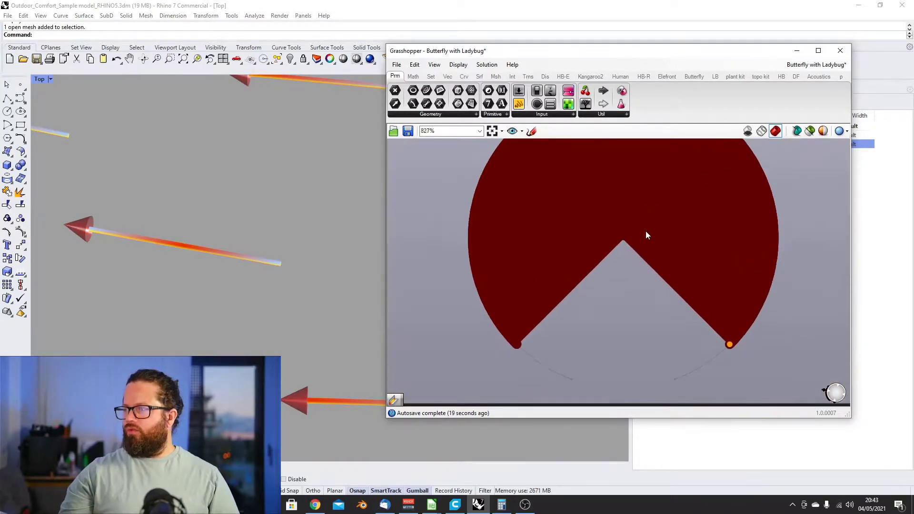
pyautogui.scroll(-10, 635, 221)
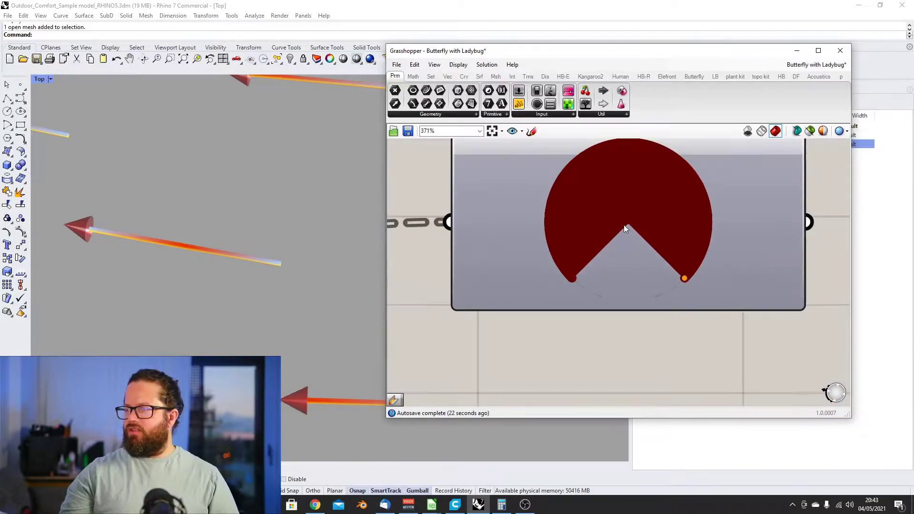
pyautogui.moveTo(613, 346); pyautogui.dragTo(613, 347)
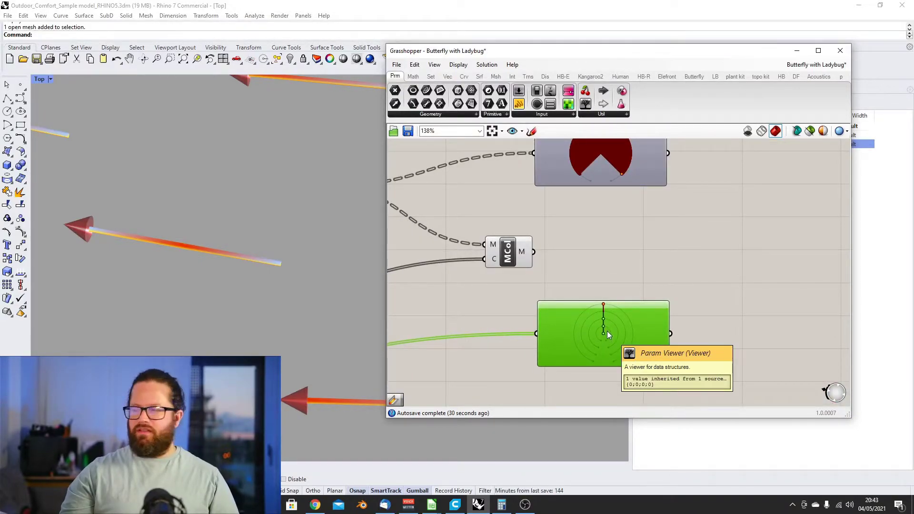
pyautogui.click(573, 245)
# Graft the Colours input of the Mesh Colours component
pyautogui.scroll(-5, 572, 244)
pyautogui.scroll(7, 547, 250)
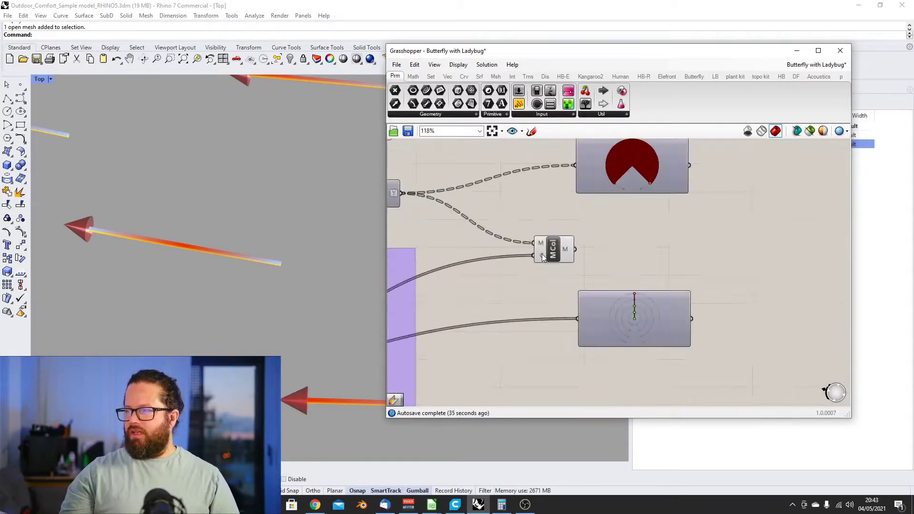
pyautogui.rightClick(543, 257)
pyautogui.click(572, 320)
pyautogui.scroll(-4, 637, 230)
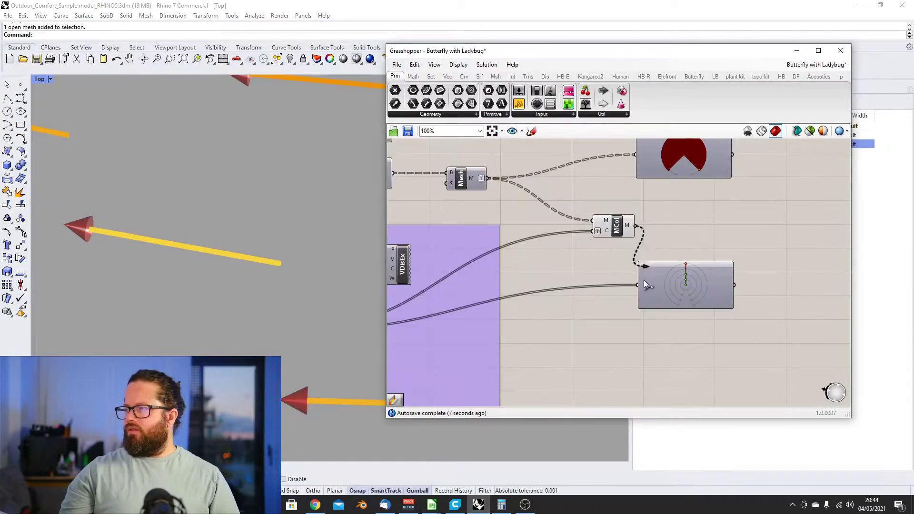
# Inspect the coloured arrows around the buildings in the Rhino viewport, including a close look at a single arrow's shaft and cone
pyautogui.scroll(1, 716, 277)
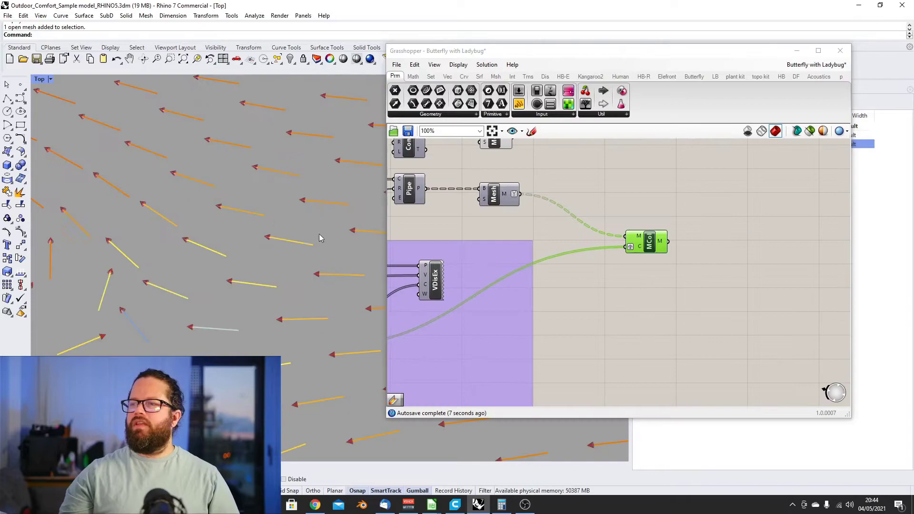
pyautogui.scroll(-2, 252, 223)
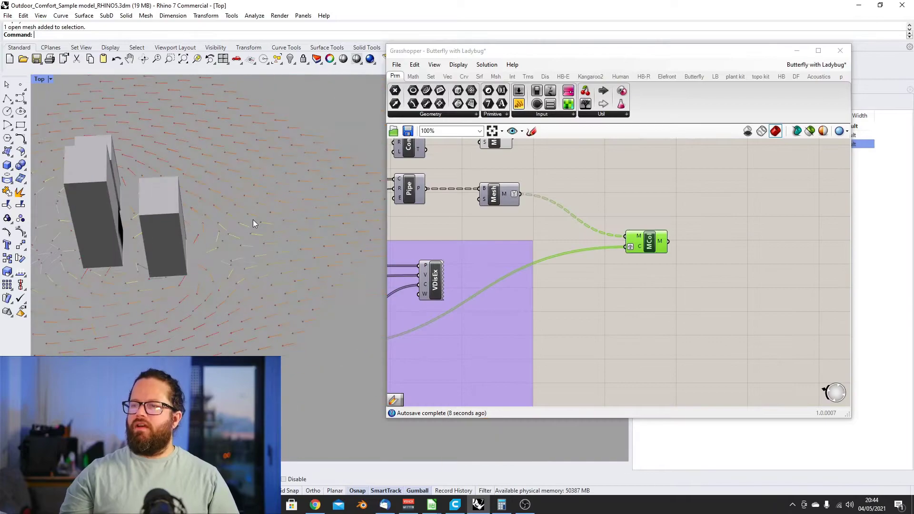
pyautogui.scroll(-1, 240, 267)
pyautogui.scroll(6, 276, 226)
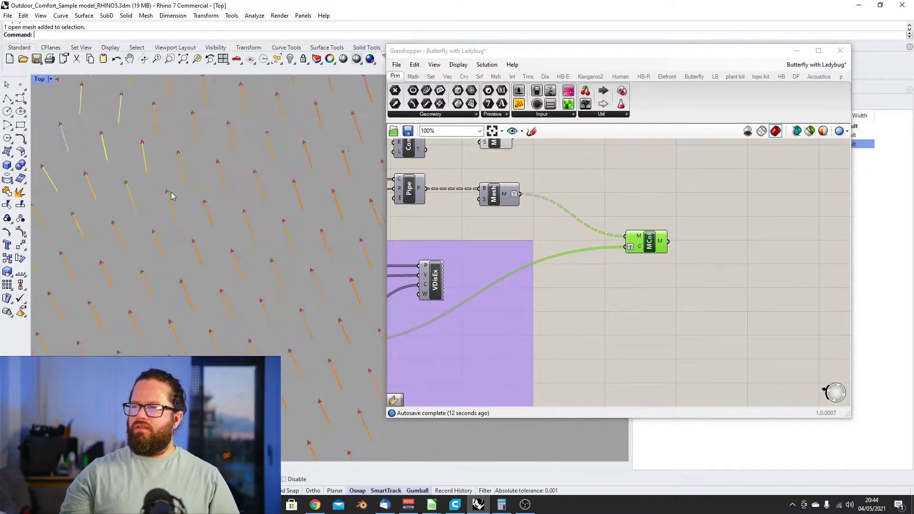
pyautogui.scroll(-6, 171, 196)
pyautogui.scroll(6, 217, 119)
pyautogui.moveTo(188, 169); pyautogui.dragTo(312, 103, button='right')
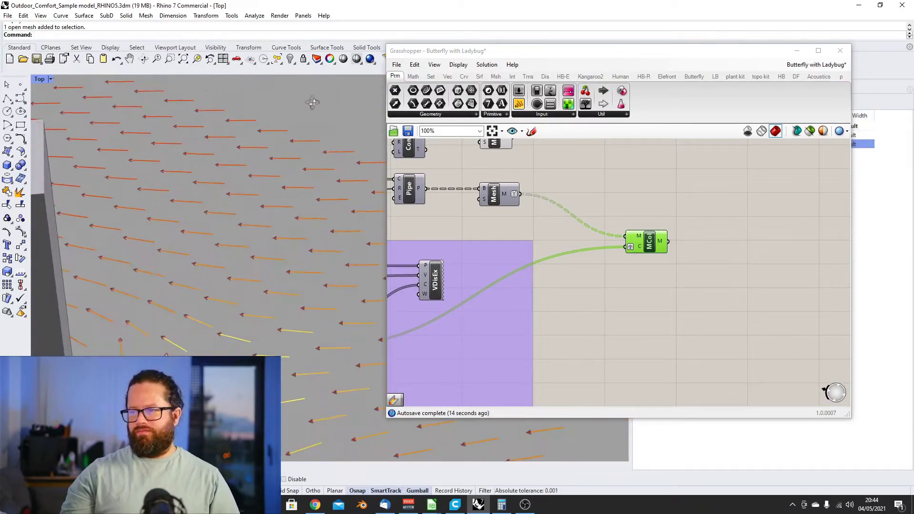
pyautogui.scroll(-3, 222, 175)
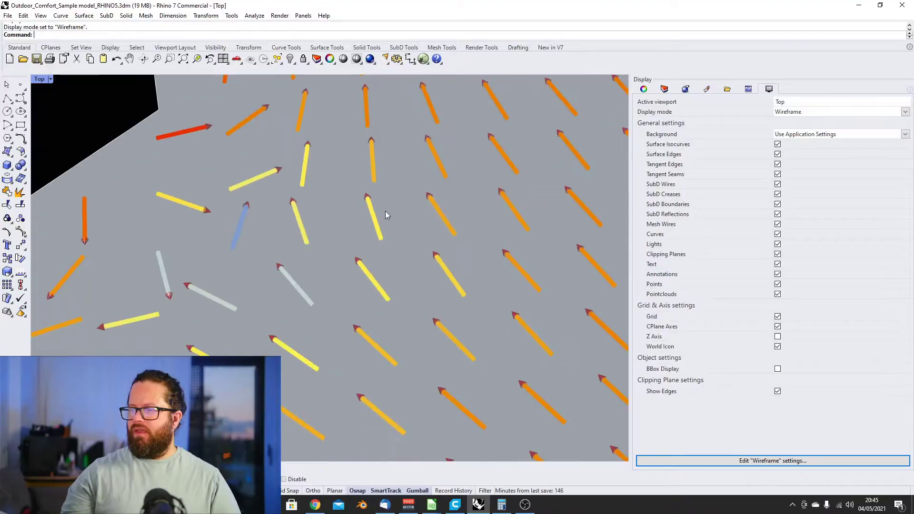
pyautogui.scroll(6, 426, 190)
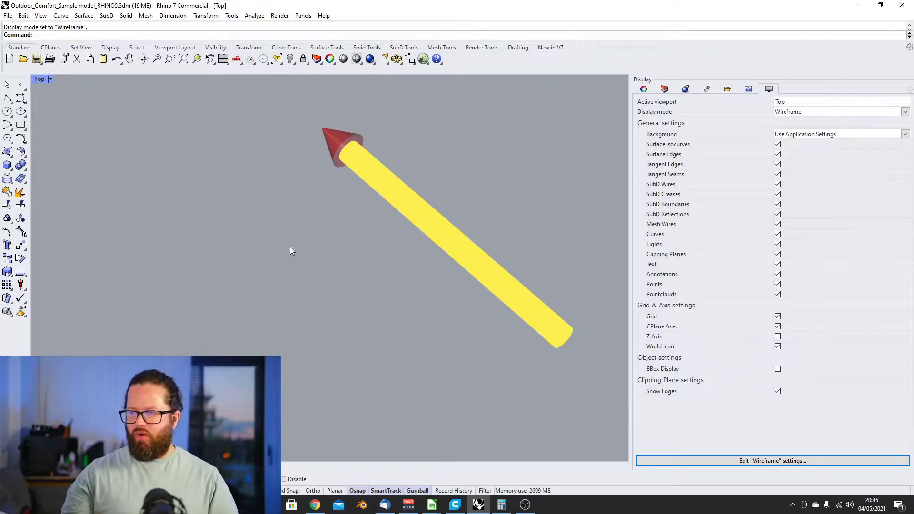
# Return to the Grasshopper definition, move the Radius slider lower and shift the Pipe component away from it
pyautogui.hotkey('alt', 'Tab')
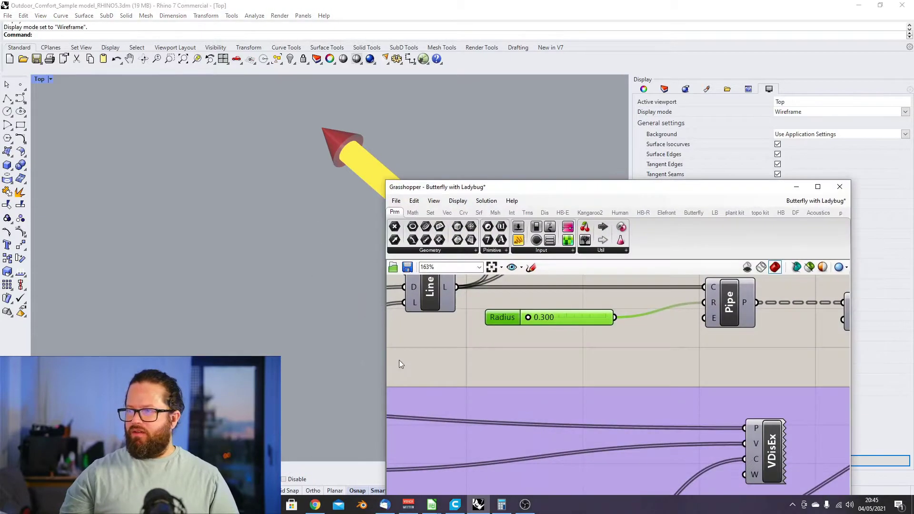
pyautogui.scroll(-3, 647, 352)
pyautogui.scroll(3, 642, 322)
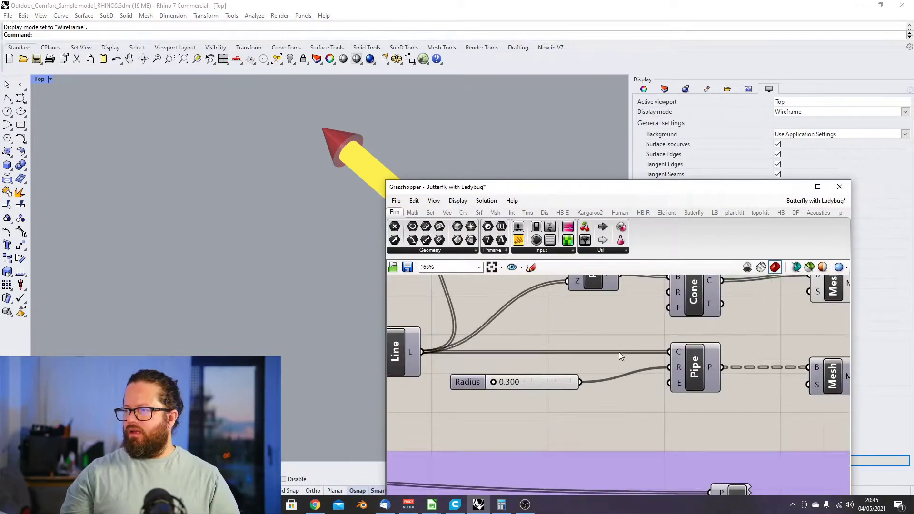
pyautogui.moveTo(541, 378); pyautogui.dragTo(548, 406)
pyautogui.moveTo(683, 370); pyautogui.dragTo(699, 369)
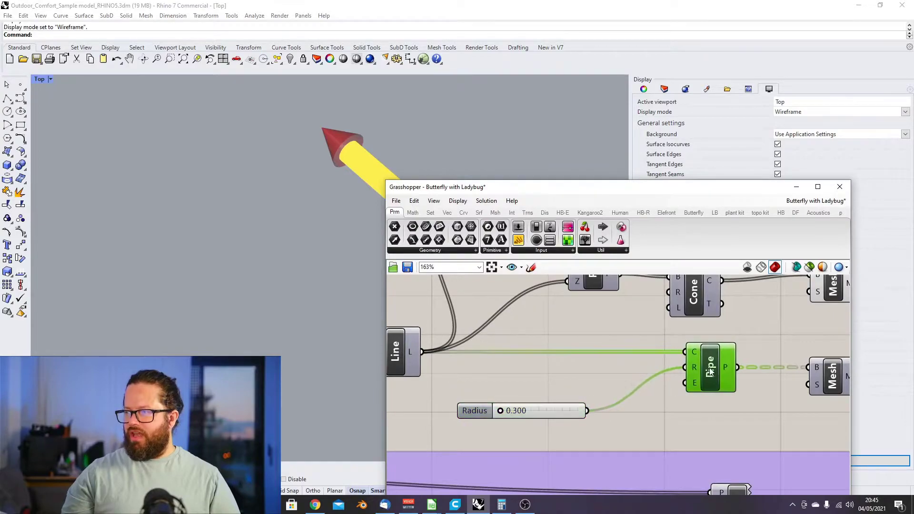
pyautogui.moveTo(538, 409); pyautogui.dragTo(546, 408)
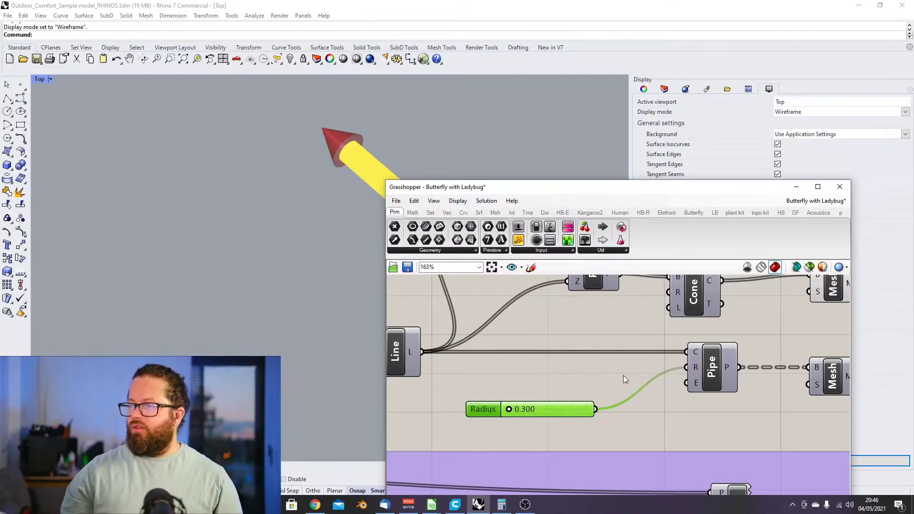
# Move the Cone component and the plane component feeding it farther apart to make room for another wire
pyautogui.moveTo(618, 373); pyautogui.dragTo(540, 403, button='right')
pyautogui.moveTo(618, 321); pyautogui.dragTo(638, 314)
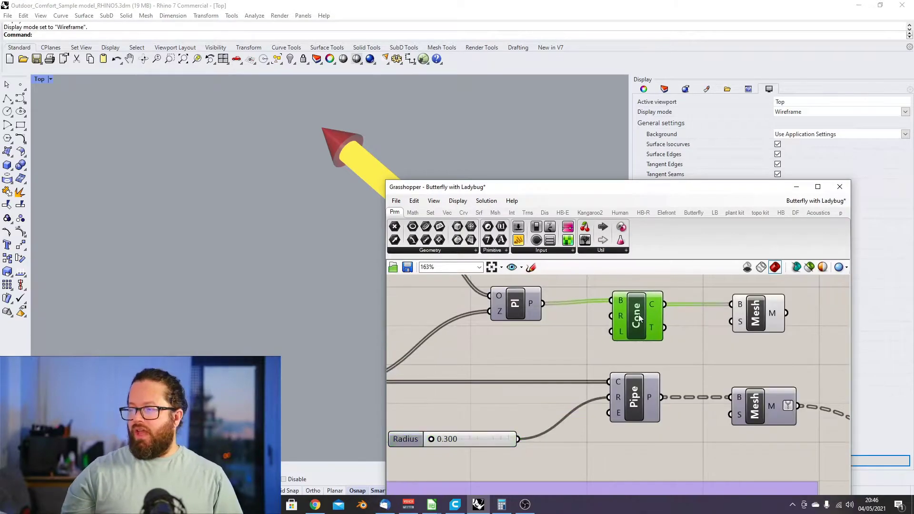
pyautogui.moveTo(514, 307); pyautogui.dragTo(504, 304)
pyautogui.click(444, 473)
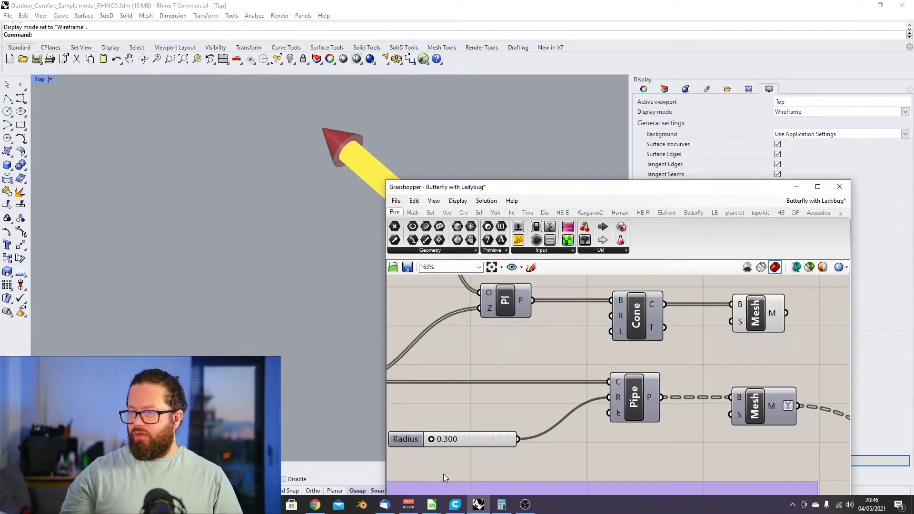
# Connect the existing Radius slider to the Cone's radius input as well, so it drives both pipe and cone
pyautogui.click(469, 442)
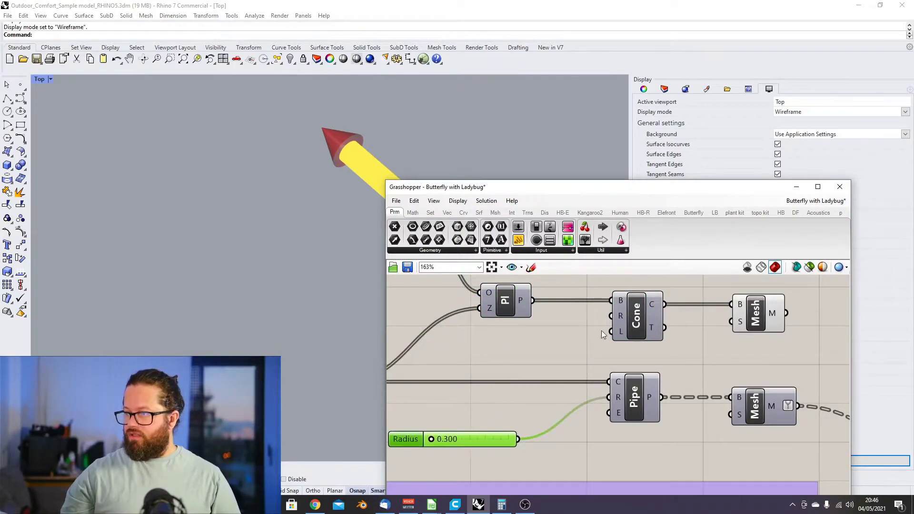
pyautogui.click(622, 314)
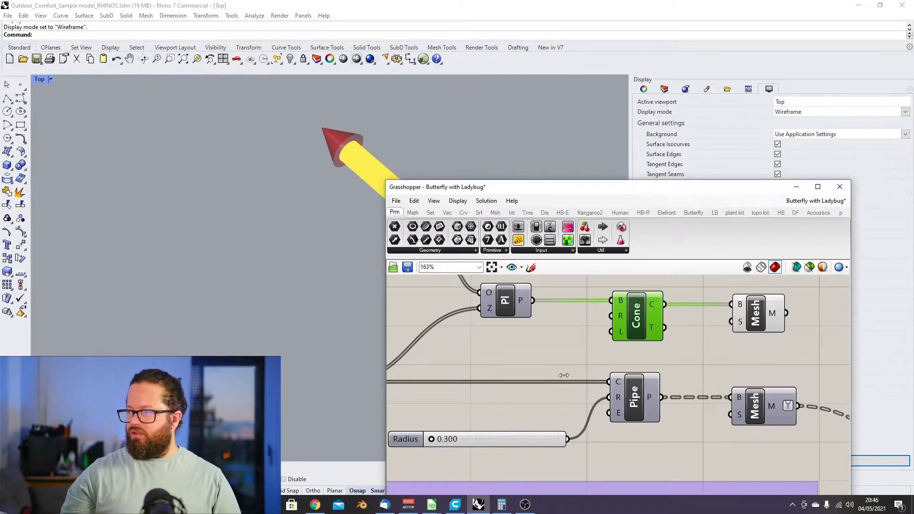
pyautogui.scroll(-5, 341, 137)
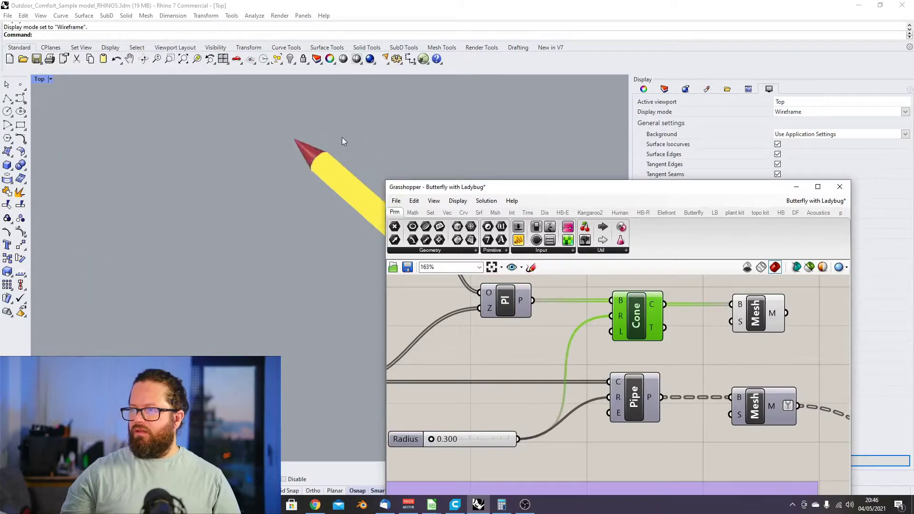
pyautogui.click(605, 374)
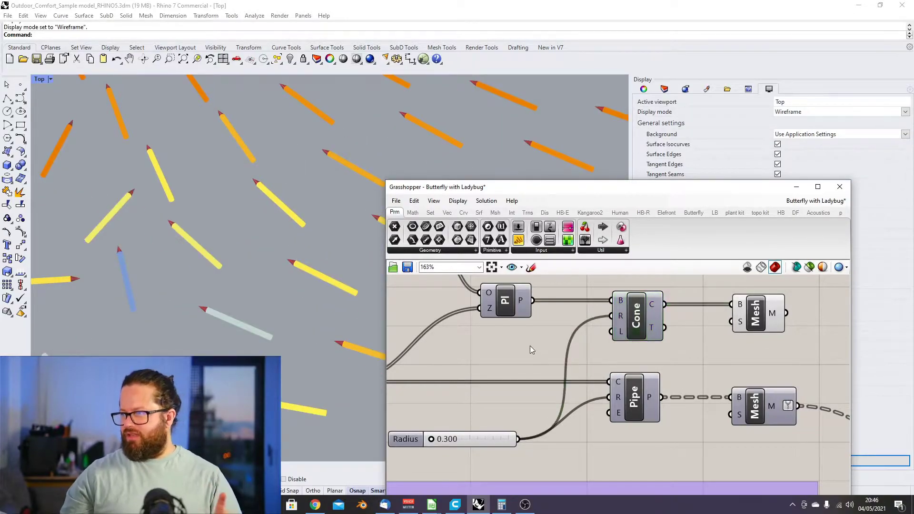
# Add the cone mesh output to the Mesh Colours mesh input, keeping the pipe mesh connected
pyautogui.scroll(-4, 530, 346)
pyautogui.scroll(3, 556, 341)
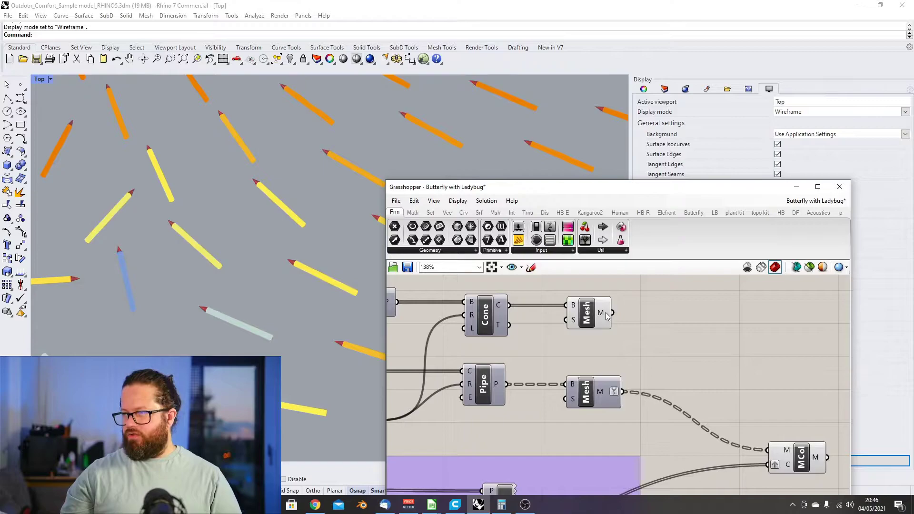
pyautogui.moveTo(613, 315); pyautogui.dragTo(772, 450)
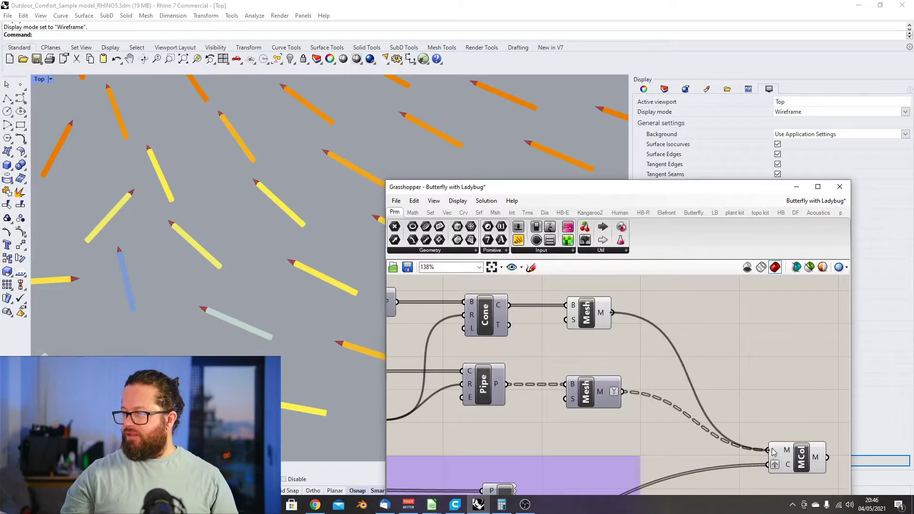
pyautogui.scroll(-3, 606, 335)
pyautogui.scroll(5, 608, 332)
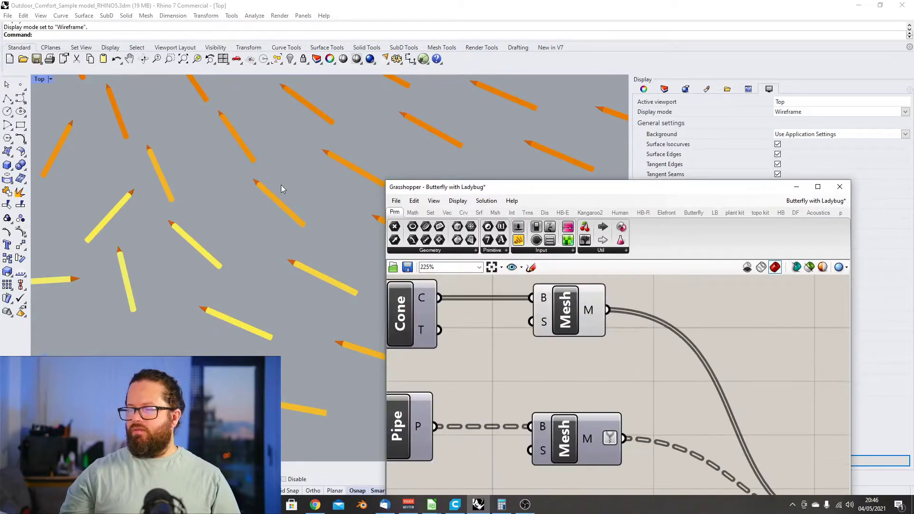
pyautogui.scroll(-5, 232, 212)
# Place a Param Viewer beside the cone's Mesh component and connect the cone mesh output to it
pyautogui.click(549, 313)
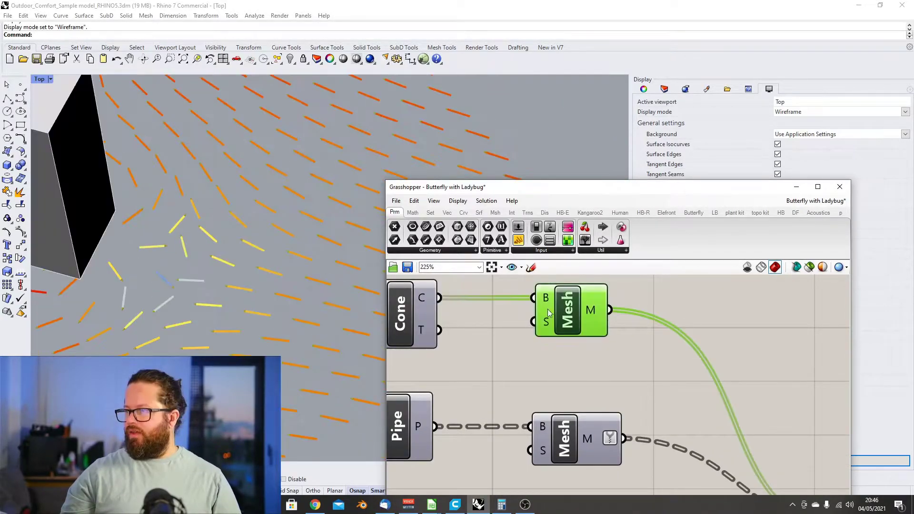
pyautogui.scroll(-6, 547, 313)
pyautogui.moveTo(587, 240); pyautogui.dragTo(638, 316)
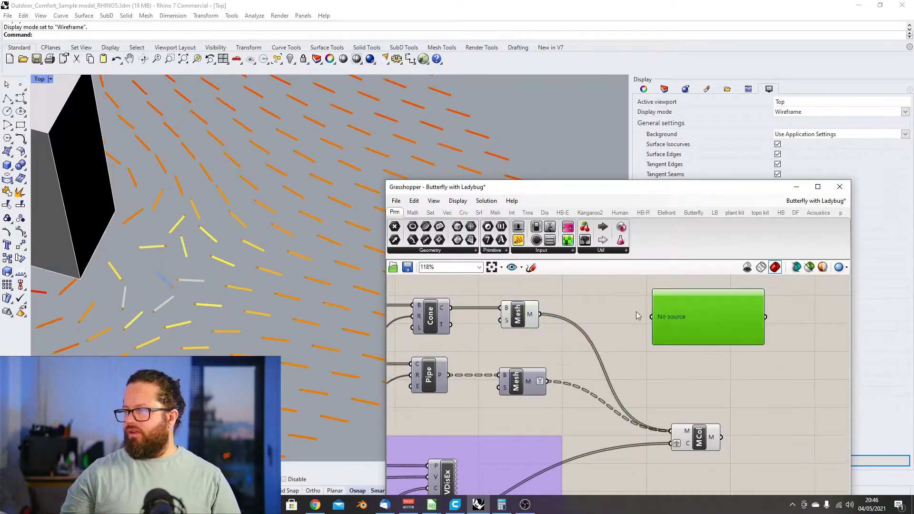
pyautogui.moveTo(551, 316); pyautogui.dragTo(659, 320)
pyautogui.scroll(3, 732, 318)
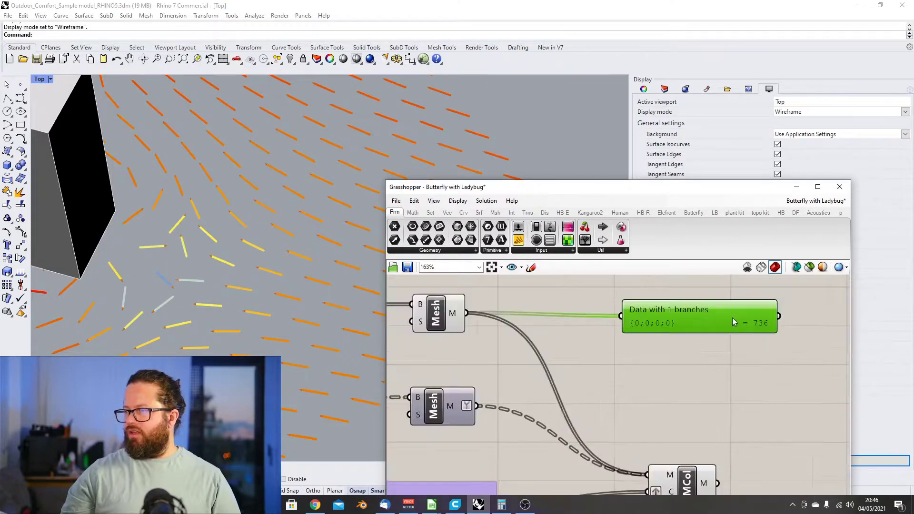
# Switch the new Param Viewer to its tree drawing and examine the cone mesh's data structure
pyautogui.moveTo(733, 318); pyautogui.dragTo(682, 321, button='right')
pyautogui.rightClick(648, 319)
pyautogui.click(674, 346)
pyautogui.scroll(10, 650, 310)
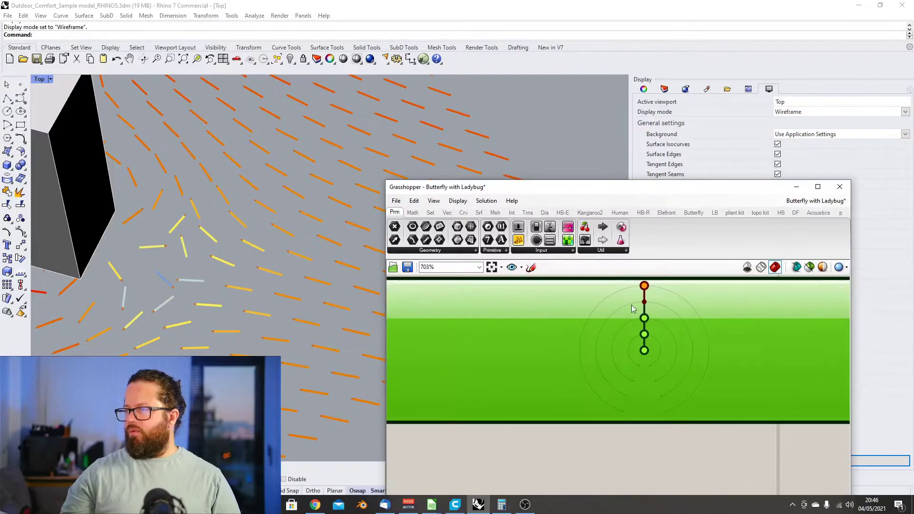
pyautogui.scroll(-5, 620, 336)
# Try grafting the mesh output of the cone's Mesh component and check the arrow colours
pyautogui.rightClick(518, 326)
pyautogui.click(548, 375)
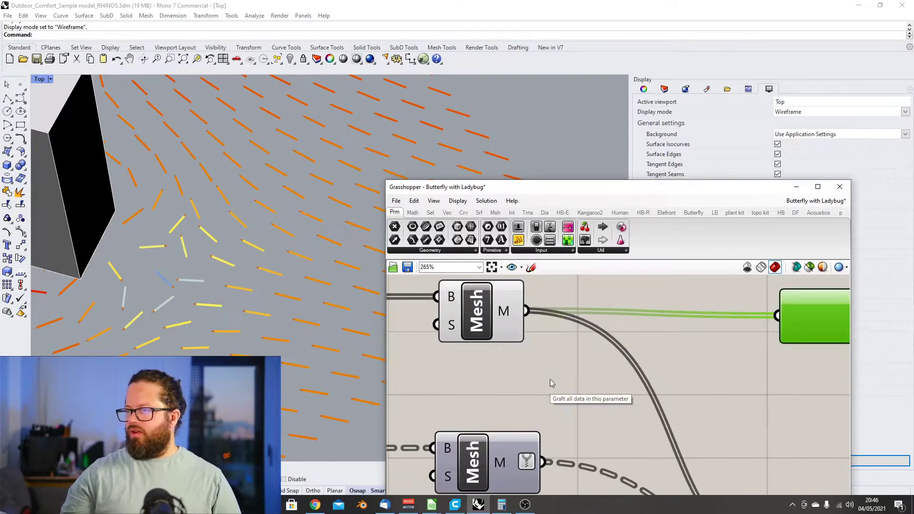
pyautogui.scroll(-5, 555, 370)
pyautogui.scroll(5, 300, 236)
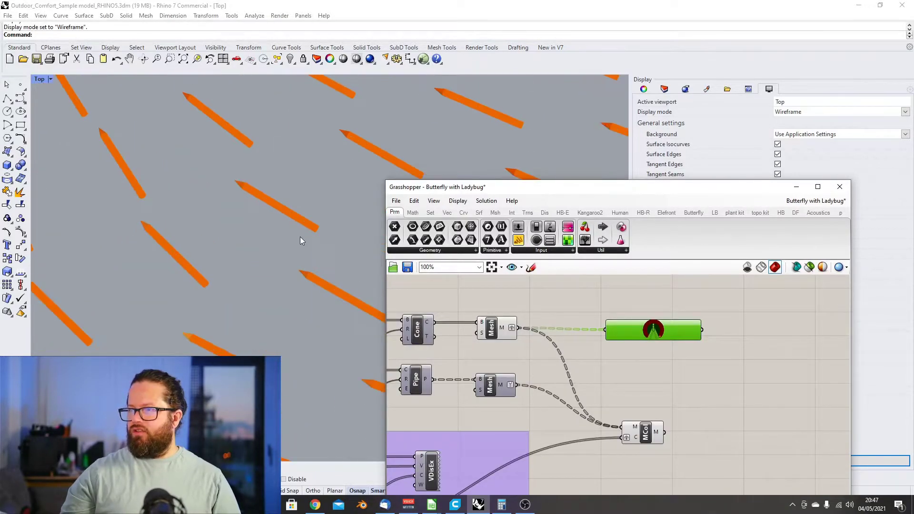
pyautogui.click(624, 378)
pyautogui.scroll(5, 666, 335)
pyautogui.scroll(-4, 589, 342)
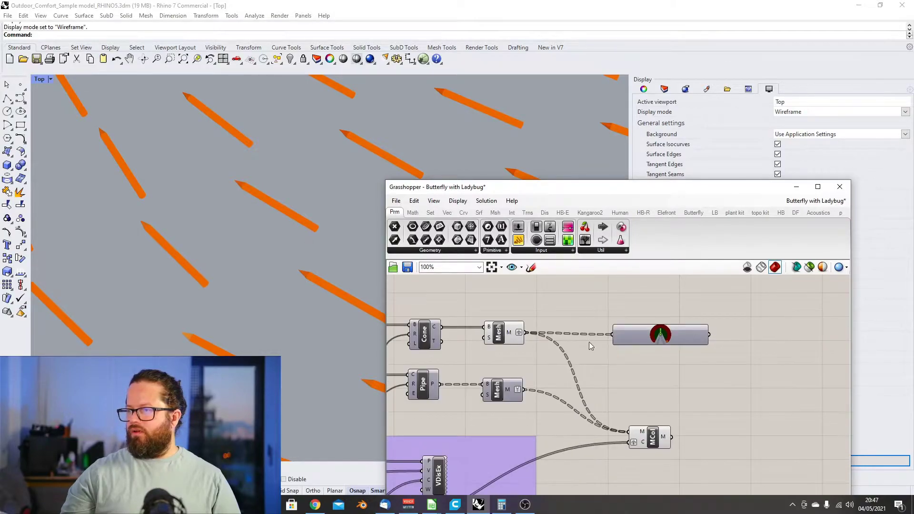
# Check the arrowhead colours, shift the Cone component slightly, and move the Param Viewer above the cone's Mesh component
pyautogui.scroll(2, 523, 344)
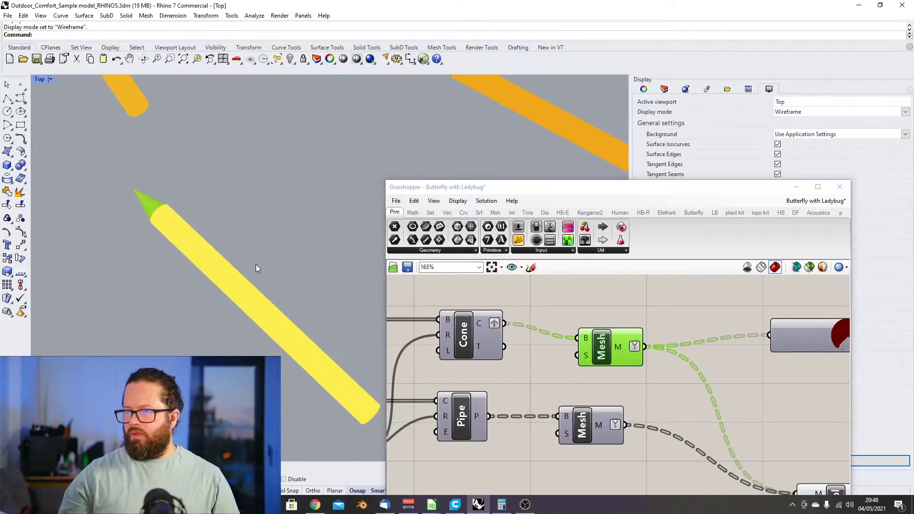
pyautogui.scroll(-3, 255, 264)
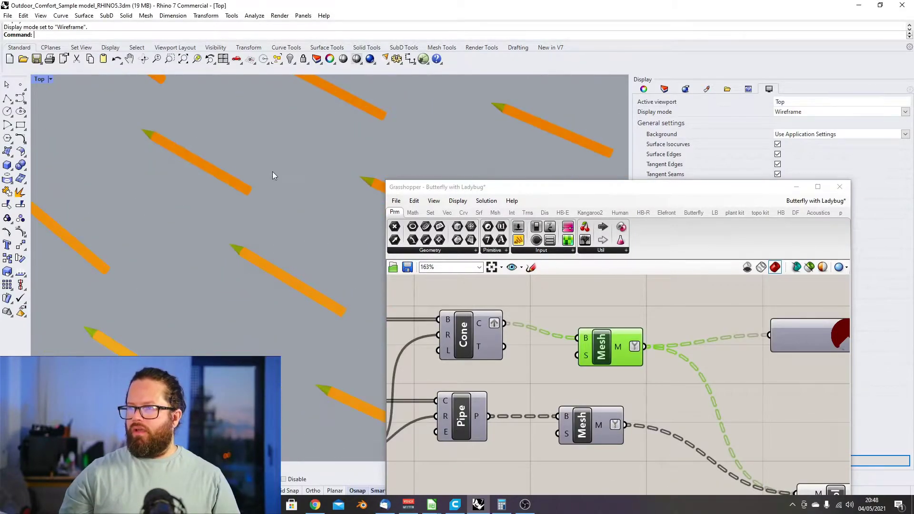
pyautogui.click(570, 310)
pyautogui.click(477, 333)
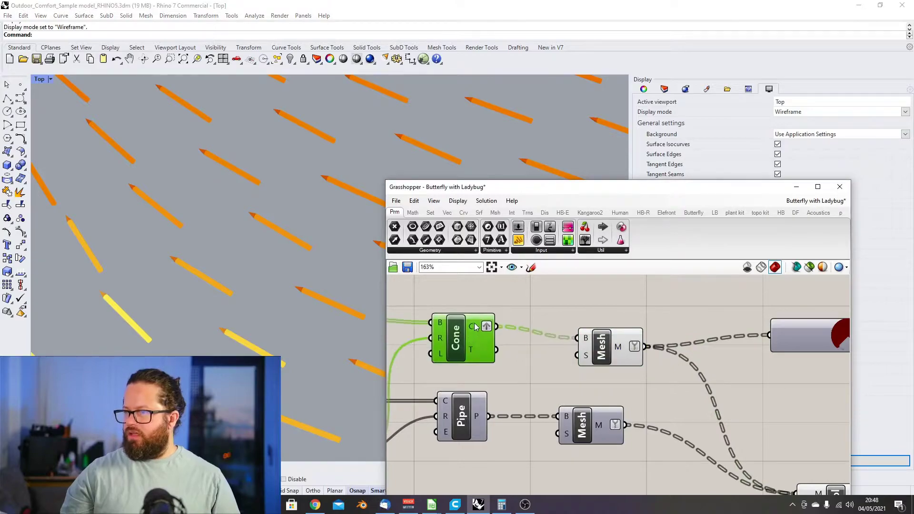
pyautogui.scroll(-3, 521, 369)
pyautogui.scroll(2, 619, 362)
pyautogui.moveTo(691, 349); pyautogui.dragTo(573, 295)
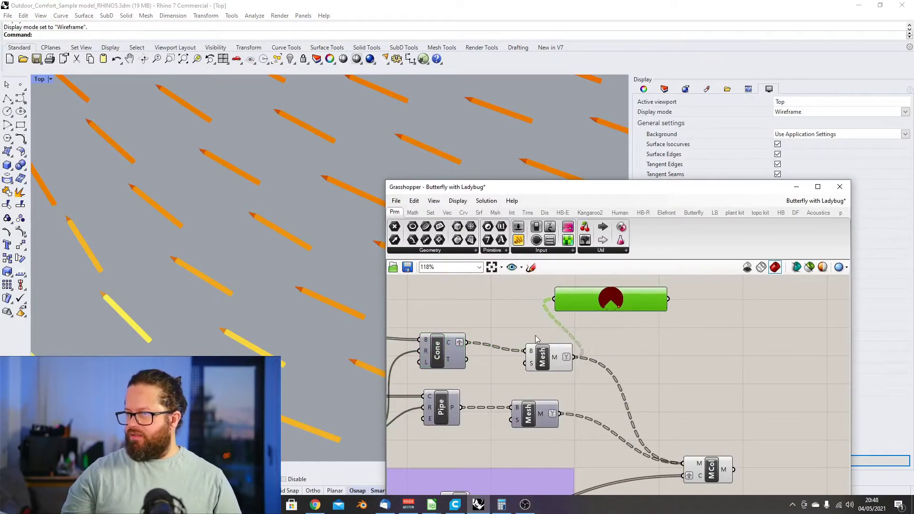
# Connect the Pipe output to the Param Viewer to examine the data structure of the pipes
pyautogui.moveTo(434, 344)
pyautogui.mouseDown()
pyautogui.moveTo(447, 342)
pyautogui.moveTo(431, 341)
pyautogui.mouseUp()
pyautogui.scroll(1, 458, 348)
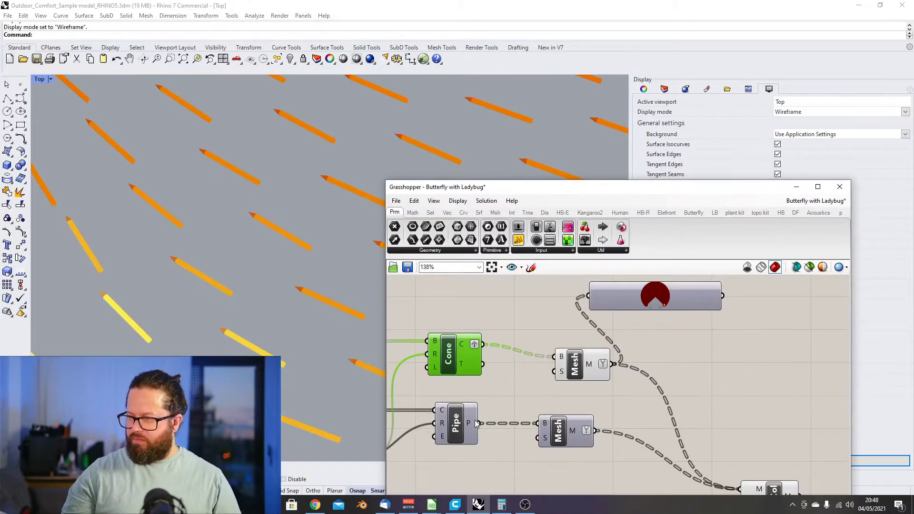
pyautogui.moveTo(476, 423); pyautogui.dragTo(491, 438)
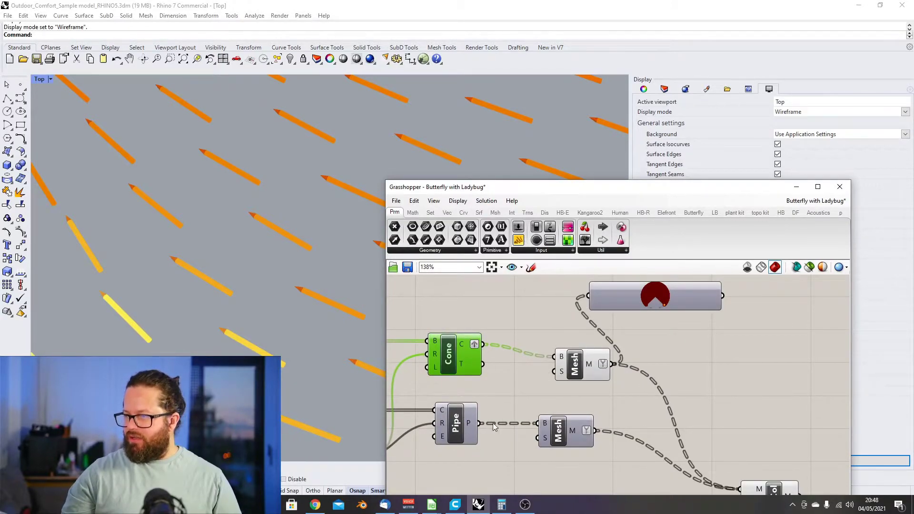
pyautogui.scroll(-3, 571, 414)
pyautogui.scroll(5, 567, 395)
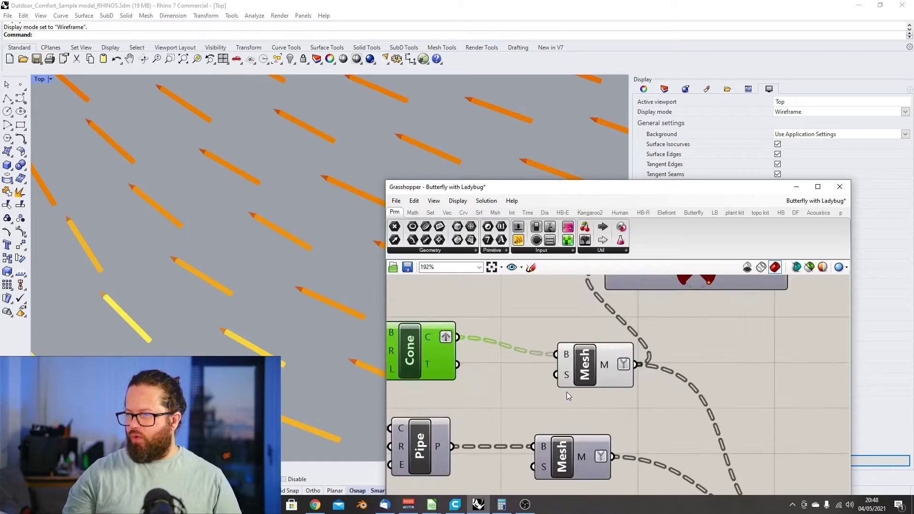
pyautogui.scroll(-2, 566, 395)
pyautogui.moveTo(478, 434); pyautogui.dragTo(587, 307)
# Try removing the graft from the Cone's output and feed that output into the Param Viewer
pyautogui.rightClick(467, 355)
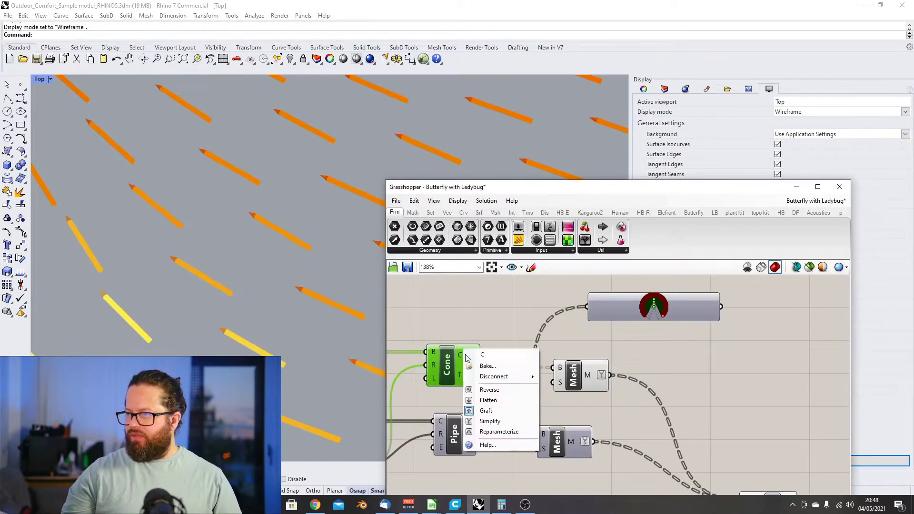
pyautogui.click(488, 411)
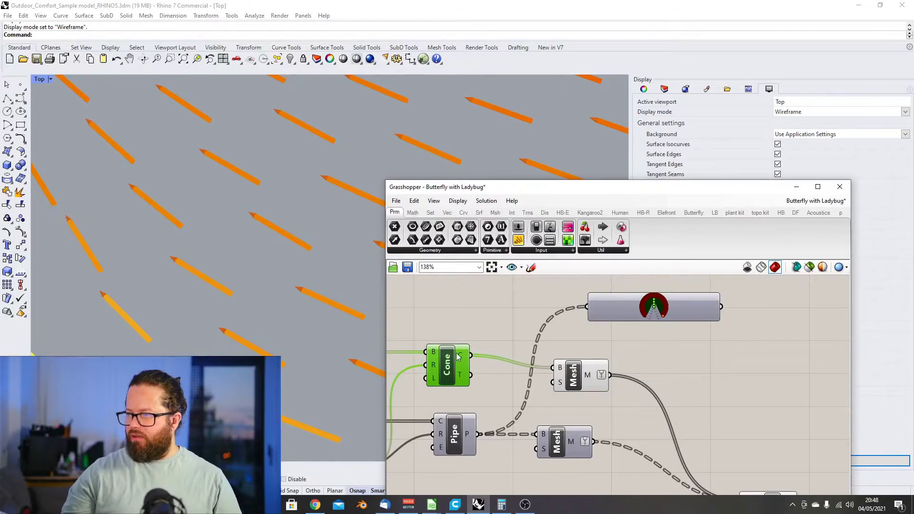
pyautogui.moveTo(482, 353); pyautogui.dragTo(579, 312)
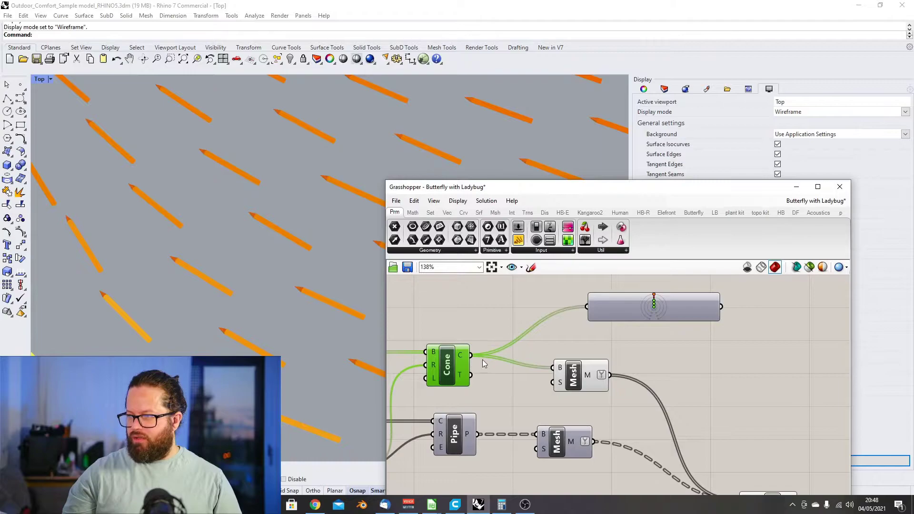
# Inspect the Pipe output's list of branches and reconnect it to the Param Viewer for comparison with the cones
pyautogui.moveTo(469, 438)
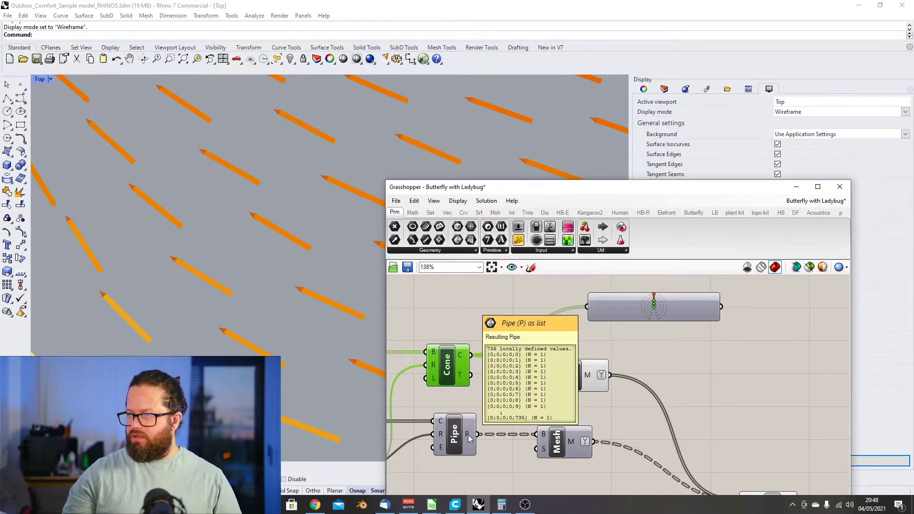
pyautogui.moveTo(469, 438); pyautogui.dragTo(462, 435)
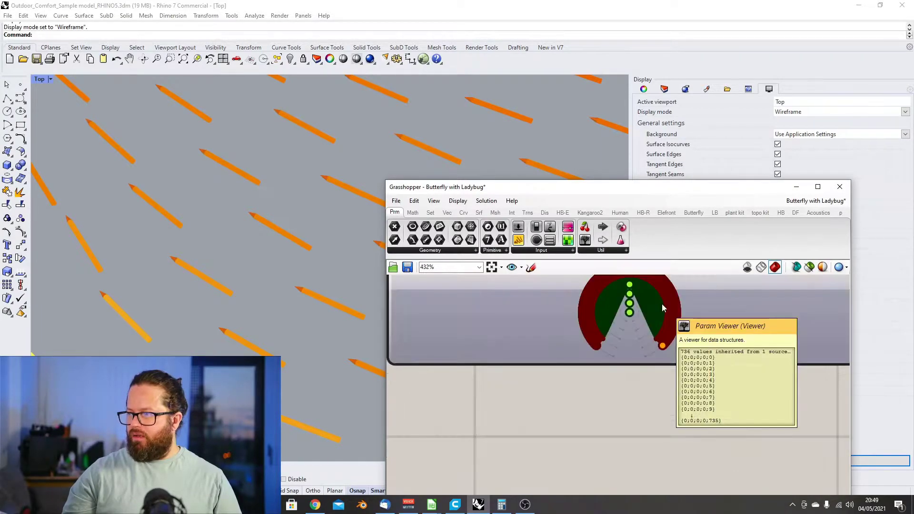
pyautogui.scroll(-10, 662, 304)
pyautogui.scroll(4, 575, 381)
pyautogui.moveTo(575, 380); pyautogui.dragTo(513, 422, button='right')
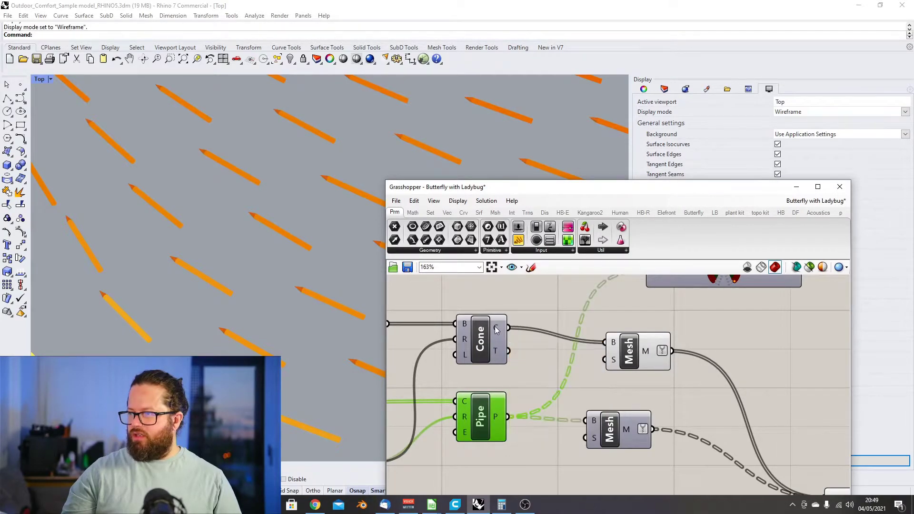
# Graft the Cone's output again and connect it to the Param Viewer
pyautogui.rightClick(496, 327)
pyautogui.click(519, 388)
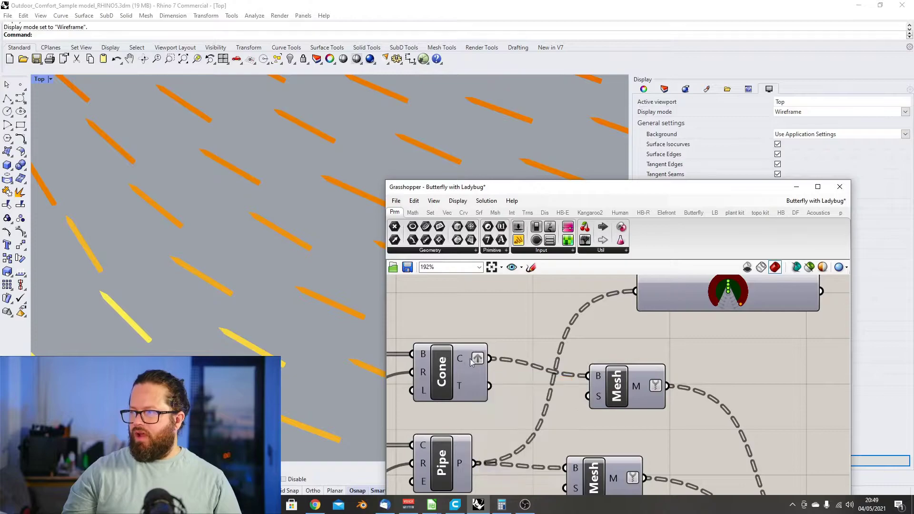
pyautogui.scroll(-1, 470, 358)
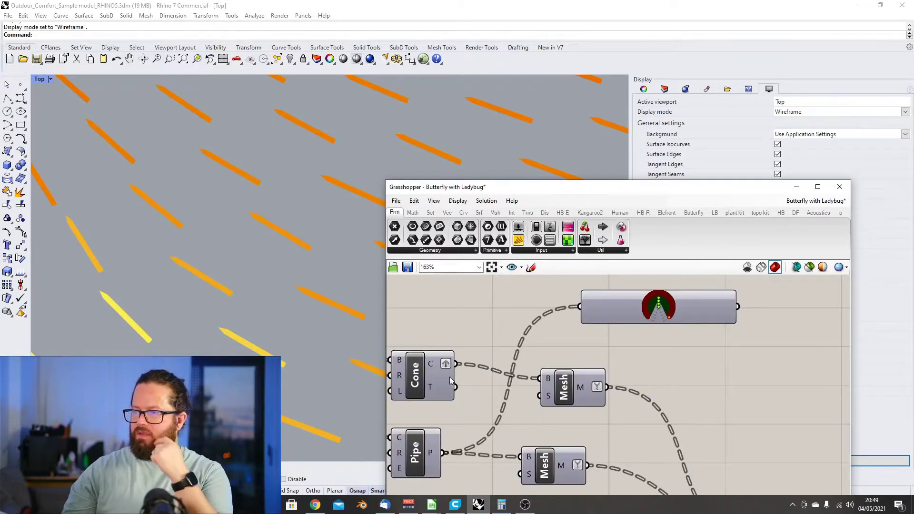
pyautogui.click(423, 447)
pyautogui.click(423, 376)
pyautogui.click(423, 448)
pyautogui.moveTo(456, 363); pyautogui.dragTo(579, 307)
# Try the cone mesh output without Simplify, check the arrow colours, and turn Simplify back on
pyautogui.rightClick(590, 387)
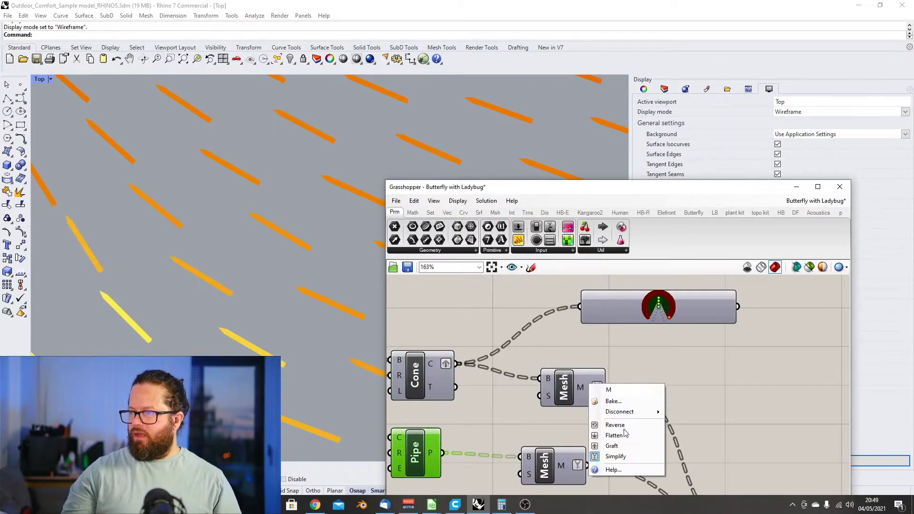
pyautogui.click(635, 434)
pyautogui.rightClick(587, 382)
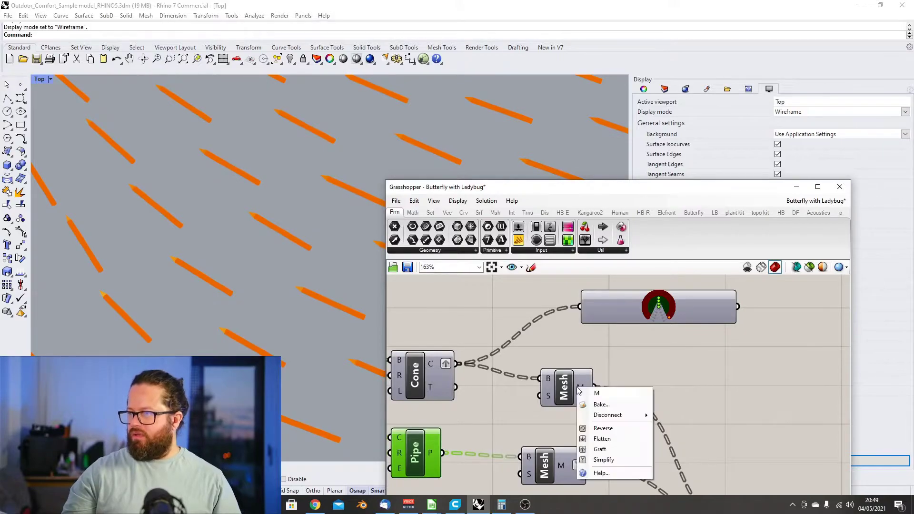
pyautogui.click(606, 456)
pyautogui.moveTo(587, 385); pyautogui.dragTo(550, 378, button='right')
pyautogui.scroll(-5, 550, 377)
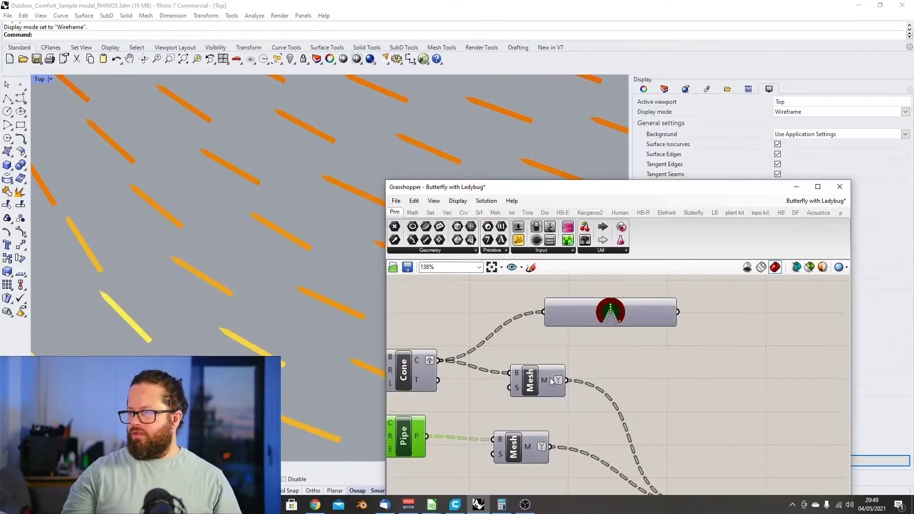
pyautogui.scroll(3, 469, 390)
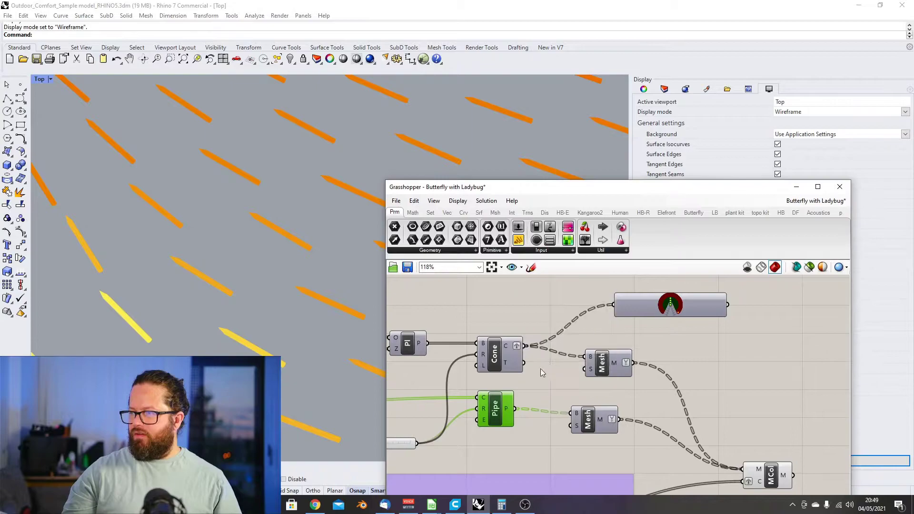
# Delete the Param Viewer and add a Mesh Join component beside the two Mesh components
pyautogui.click(653, 305)
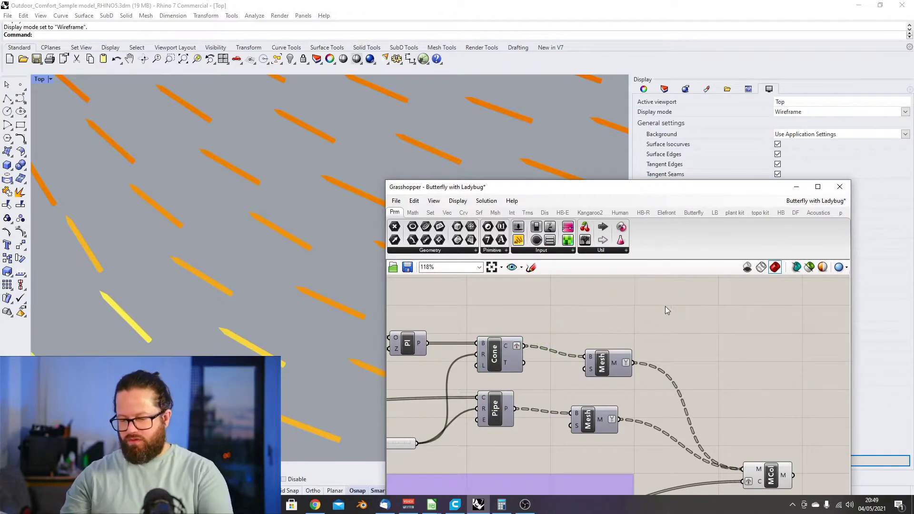
pyautogui.scroll(-3, 543, 329)
pyautogui.doubleClick(665, 314)
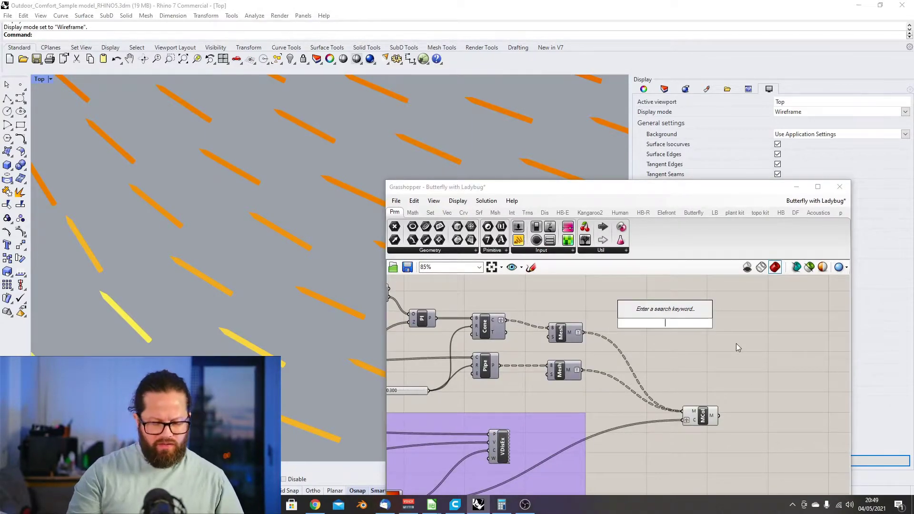
pyautogui.write('join')
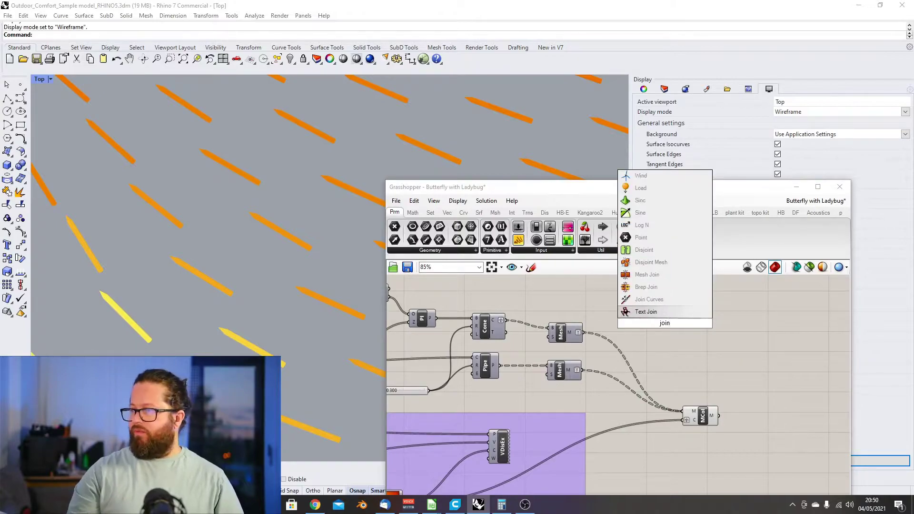
pyautogui.press('Up')
pyautogui.press('Up')
pyautogui.press('Up')
pyautogui.press('Return')
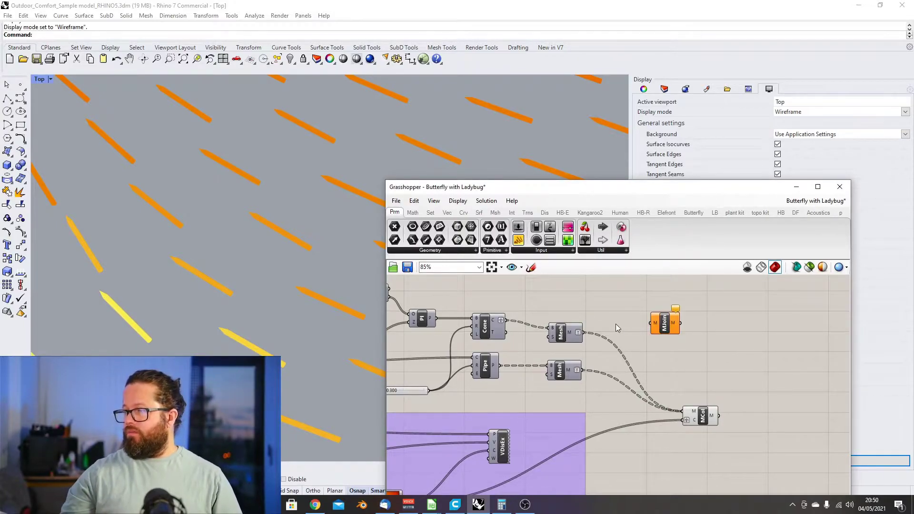
# Feed both the cone and pipe meshes into Mesh Join, connect its output to Mesh Colours, and align the component
pyautogui.moveTo(585, 332); pyautogui.dragTo(652, 323)
pyautogui.keyDown('shift'); pyautogui.moveTo(582, 371); pyautogui.dragTo(684, 408); pyautogui.keyUp('shift')
pyautogui.click(279, 327)
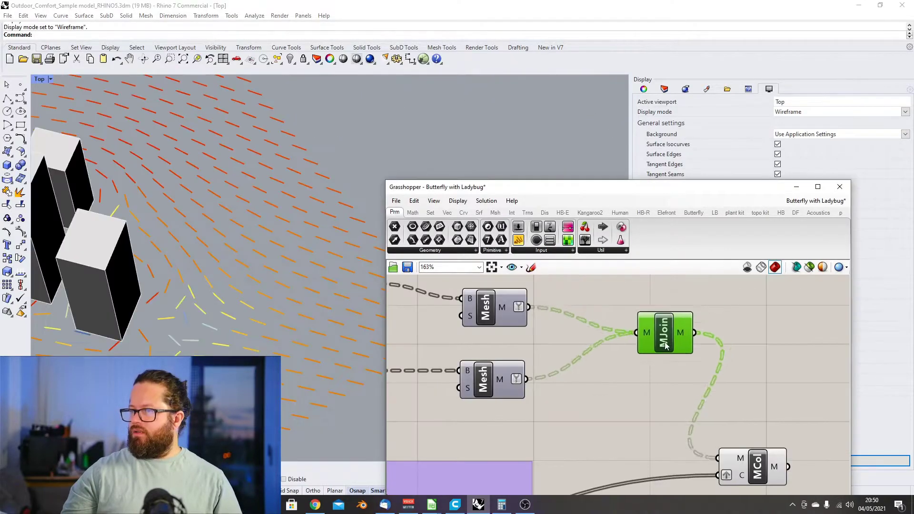
pyautogui.moveTo(661, 343); pyautogui.dragTo(637, 357)
pyautogui.click(604, 340)
pyautogui.scroll(-4, 605, 339)
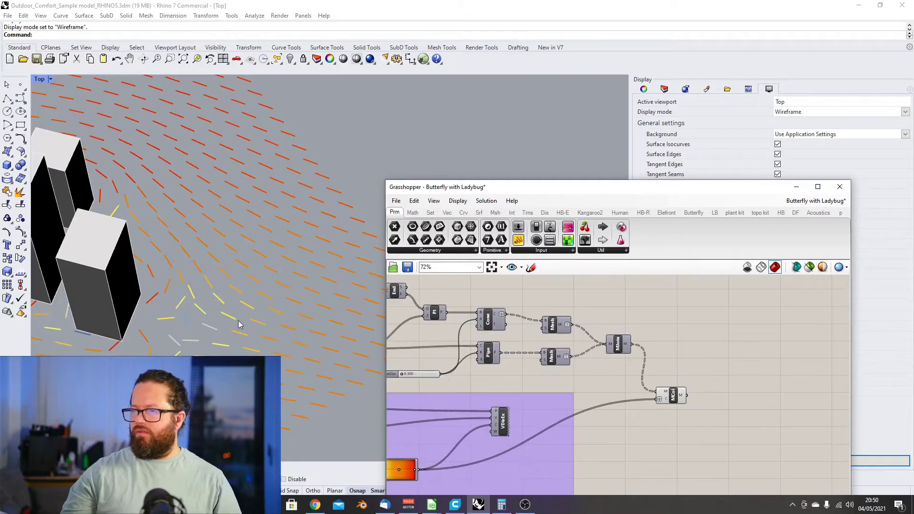
# Check the joined arrows around the buildings and examine how the Radius slider feeds the Cone and Pipe components
pyautogui.scroll(10, 219, 296)
pyautogui.scroll(-10, 213, 302)
pyautogui.moveTo(213, 302); pyautogui.dragTo(257, 304, button='right')
pyautogui.scroll(-3, 551, 304)
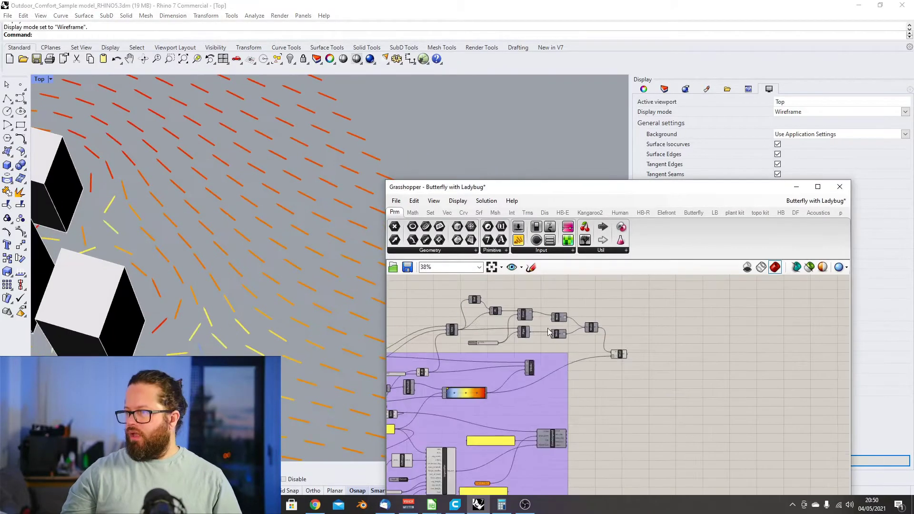
pyautogui.scroll(6, 512, 313)
pyautogui.moveTo(538, 313); pyautogui.dragTo(552, 313)
pyautogui.scroll(-2, 524, 329)
pyautogui.scroll(2, 522, 339)
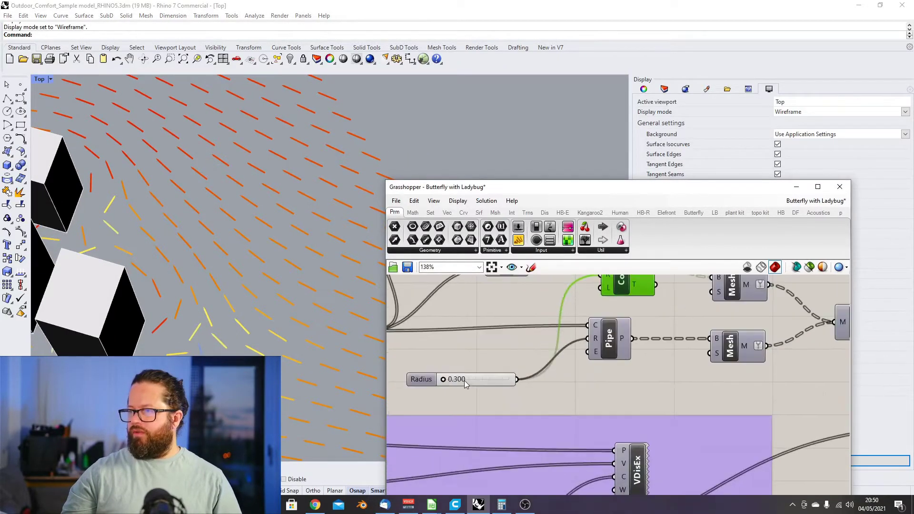
pyautogui.moveTo(499, 299); pyautogui.dragTo(488, 304)
pyautogui.moveTo(578, 311); pyautogui.dragTo(574, 311)
# Add a Multiplication component near the Pipe and connect the Radius slider to its A input
pyautogui.click(476, 384)
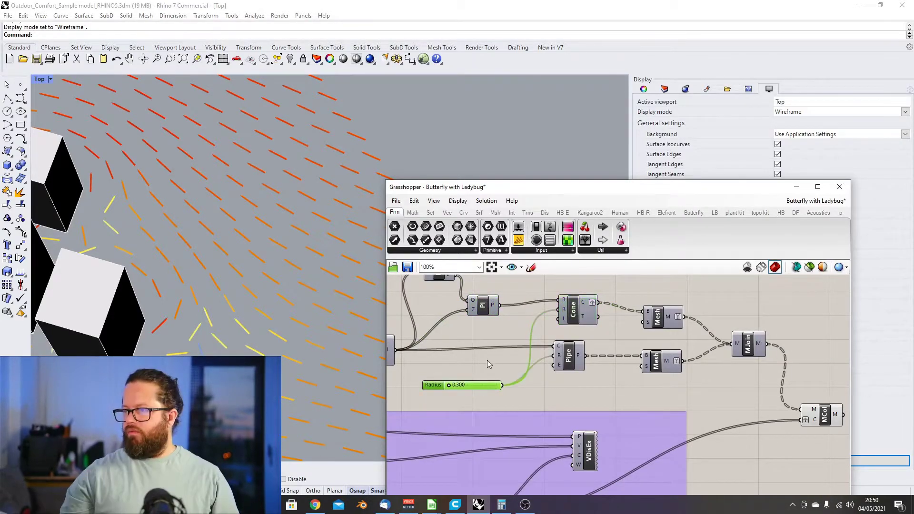
pyautogui.doubleClick(487, 355)
pyautogui.write('mult')
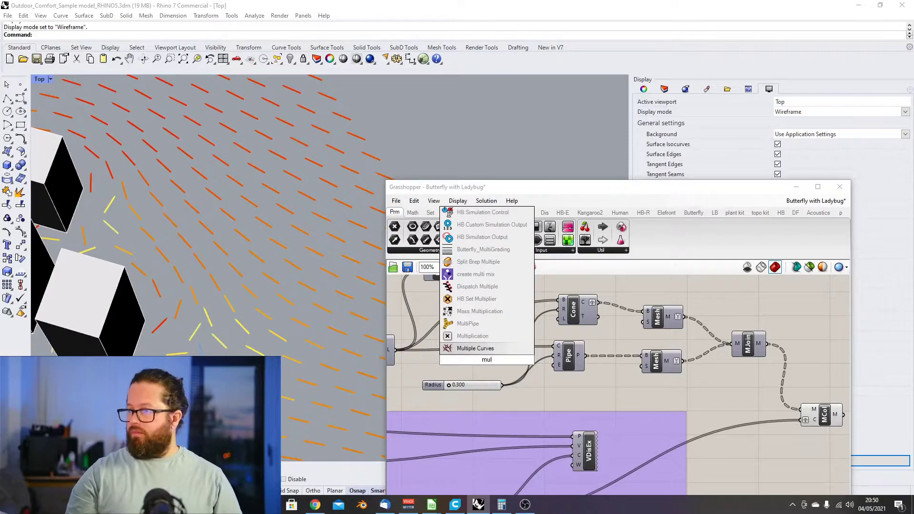
pyautogui.press('Return')
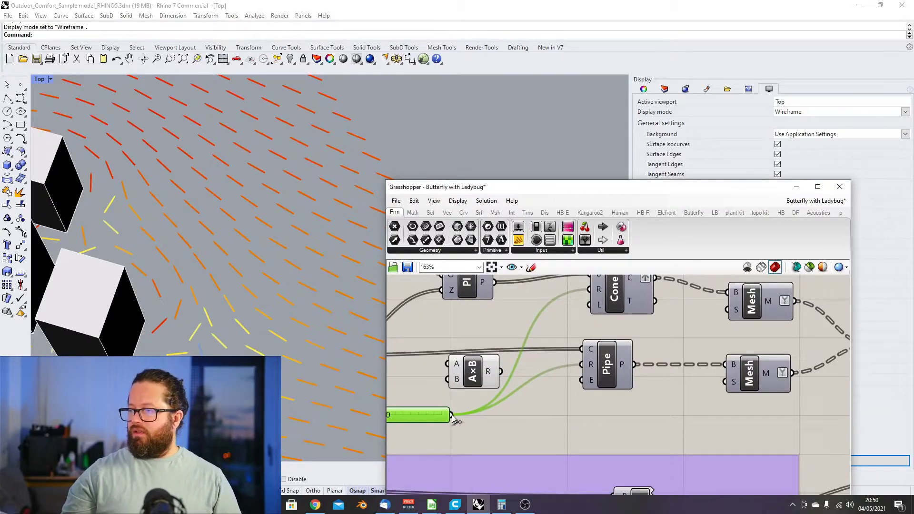
pyautogui.moveTo(452, 417); pyautogui.dragTo(455, 373)
# Set a fixed factor for the Multiplication's B input, connect the result to the Cone's radius, and check the arrowheads
pyautogui.click(470, 380)
pyautogui.rightClick(471, 379)
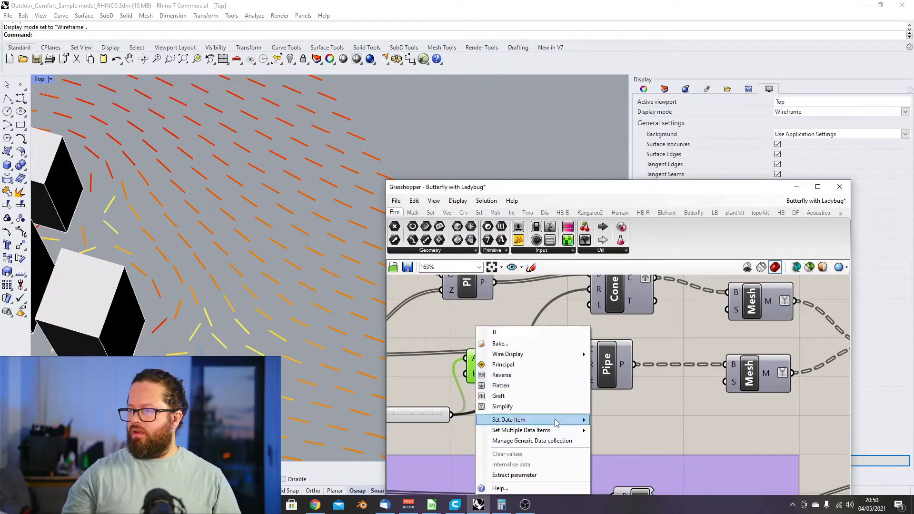
pyautogui.moveTo(568, 424)
pyautogui.click(616, 421)
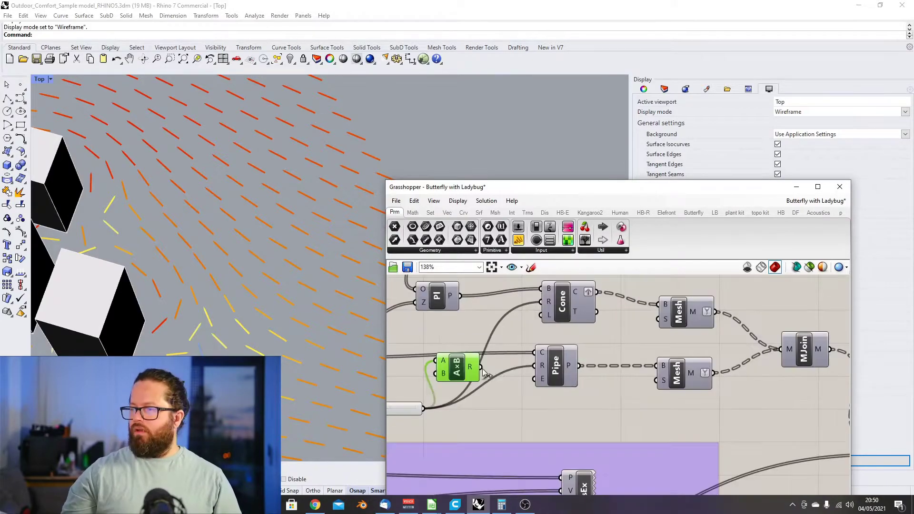
pyautogui.moveTo(481, 366); pyautogui.dragTo(541, 301)
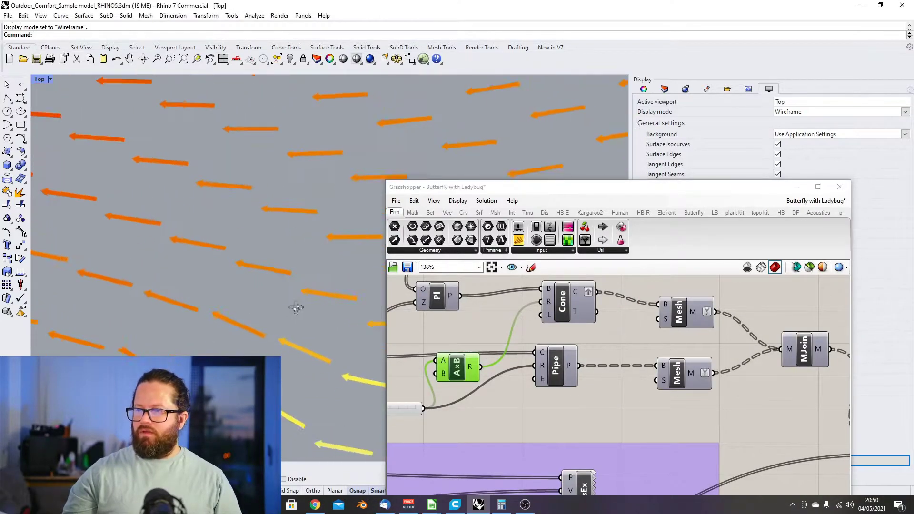
pyautogui.scroll(5, 206, 251)
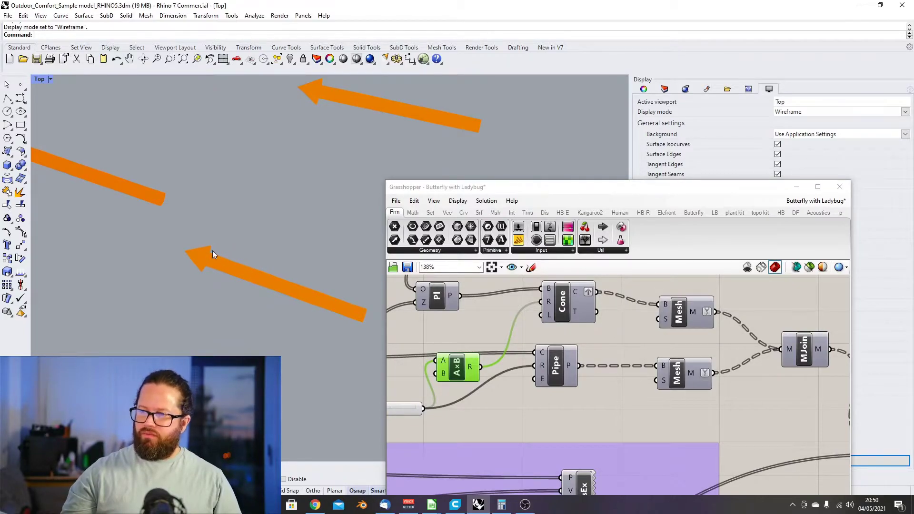
pyautogui.scroll(-5, 199, 261)
pyautogui.scroll(3, 181, 249)
pyautogui.scroll(-3, 203, 229)
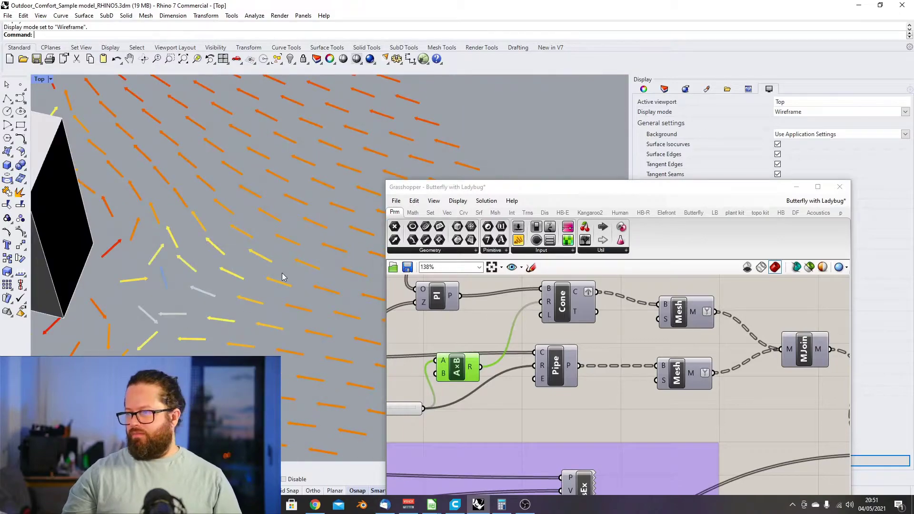
# Duplicate the Multiplication component below the original and wire the copy between the Radius slider and the Cone's length input
pyautogui.moveTo(459, 376); pyautogui.dragTo(453, 338)
pyautogui.scroll(-3, 453, 339)
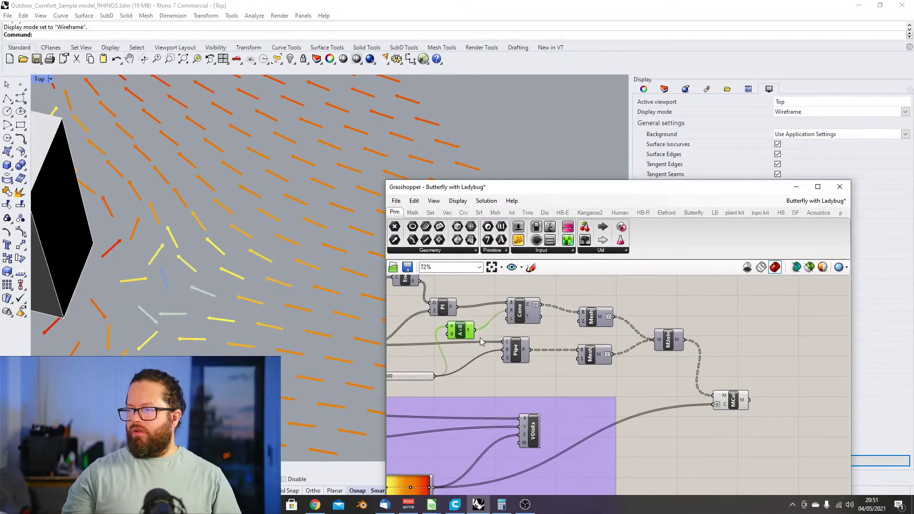
pyautogui.scroll(2, 495, 328)
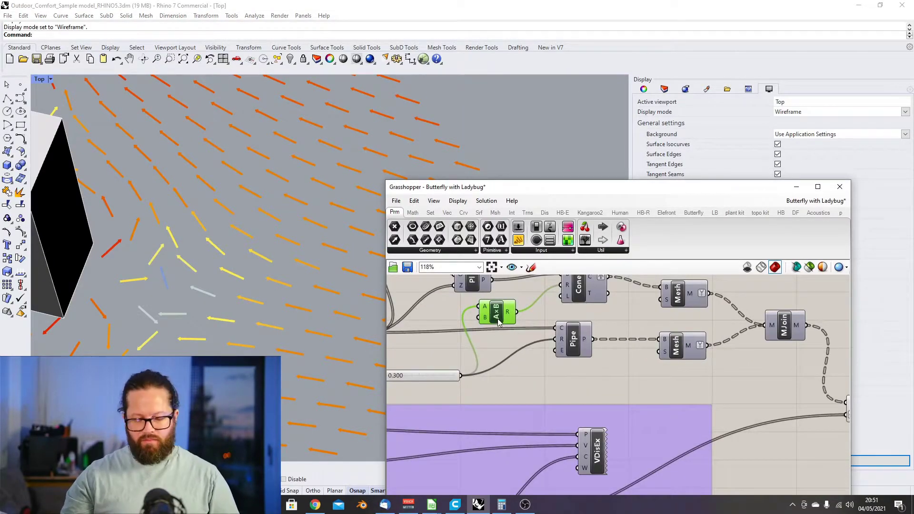
pyautogui.hotkey('ctrl', 'z')
pyautogui.hotkey('ctrl', 'z')
pyautogui.moveTo(497, 312); pyautogui.dragTo(500, 306)
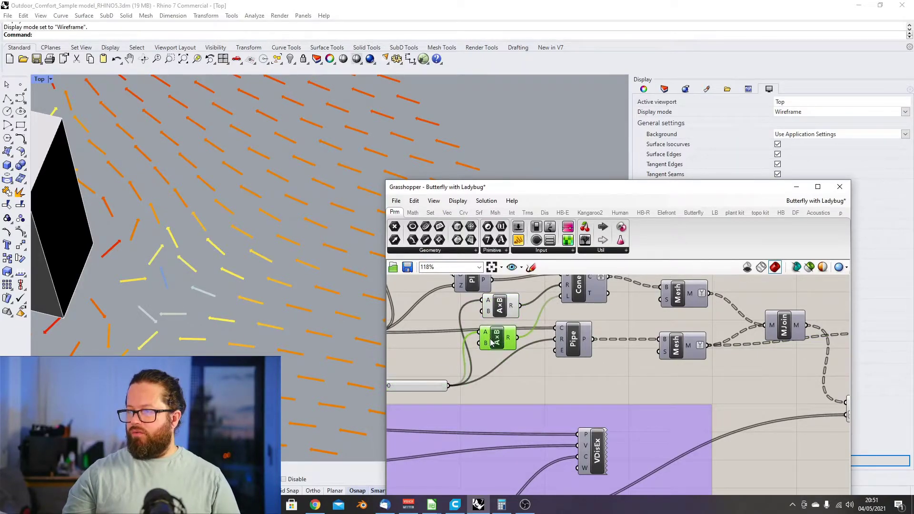
pyautogui.moveTo(492, 342); pyautogui.dragTo(523, 339, button='right')
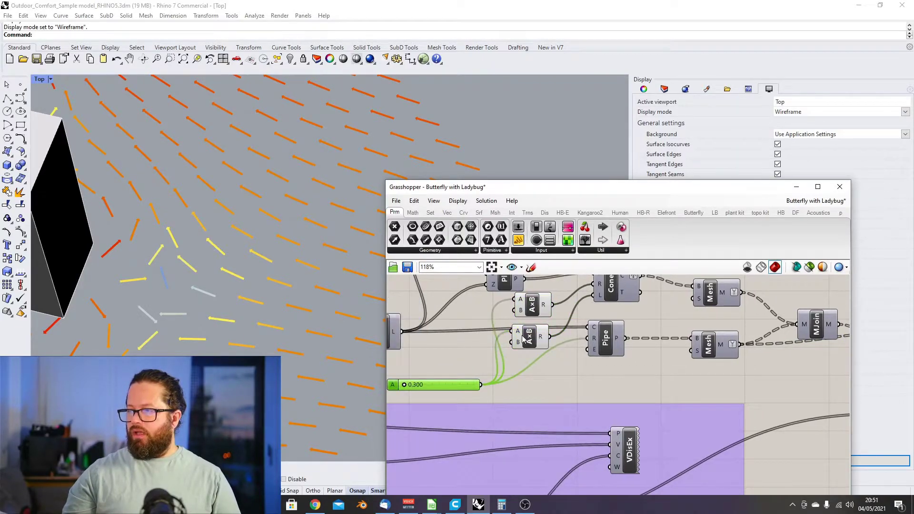
# Set a fixed factor for the lower Multiplication's B input
pyautogui.rightClick(515, 342)
pyautogui.click(512, 344)
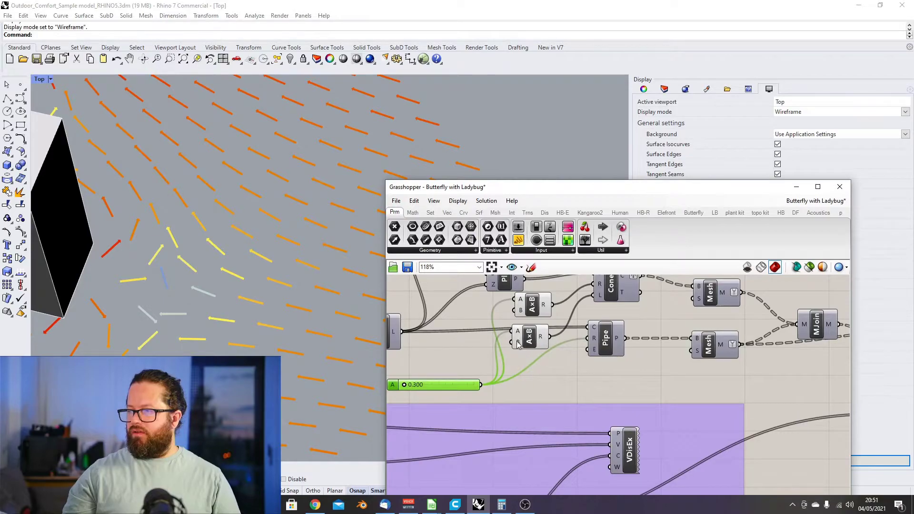
pyautogui.rightClick(518, 344)
pyautogui.moveTo(614, 419)
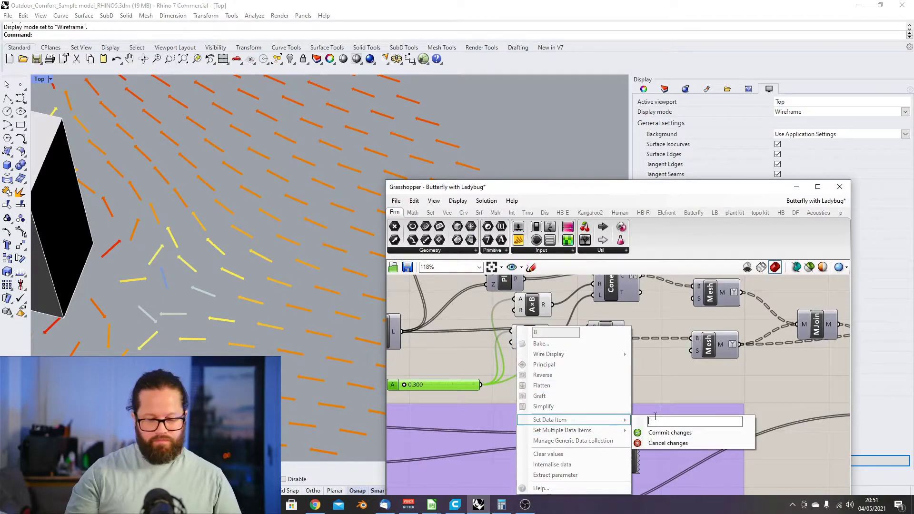
# Duplicate the Radius slider and connect the copy, set to 7.760, to the lower Multiplication's B input
pyautogui.click(450, 380)
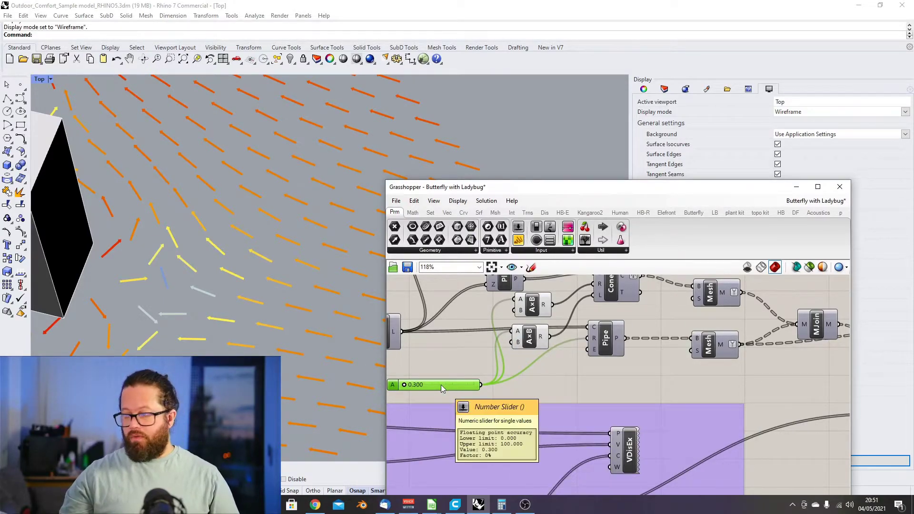
pyautogui.doubleClick(441, 385)
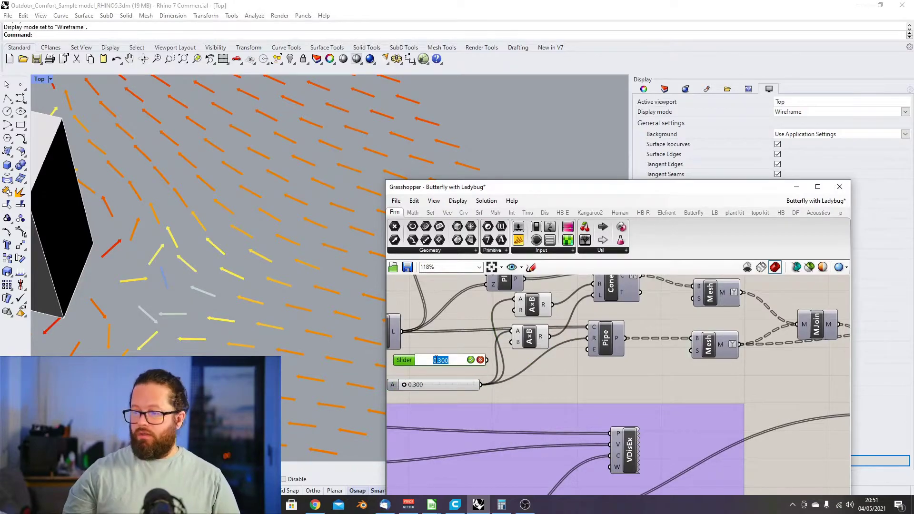
pyautogui.press('Return')
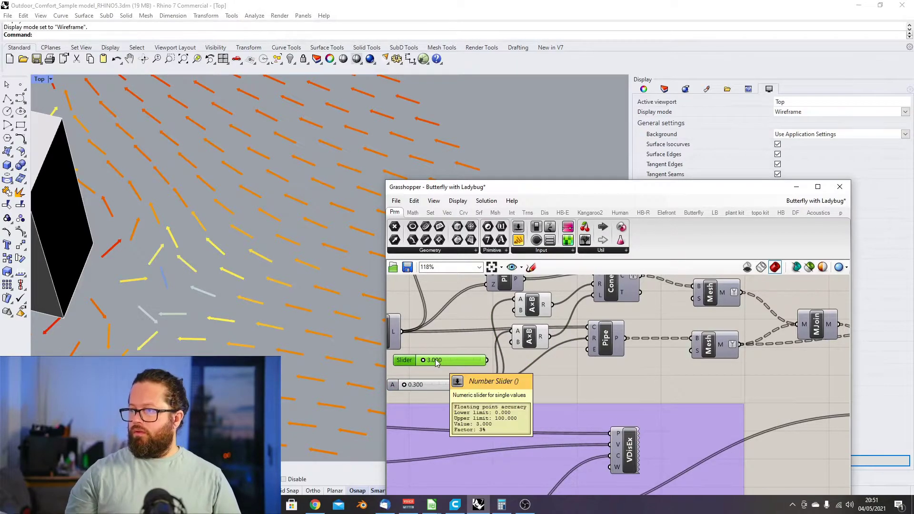
pyautogui.scroll(8, 249, 219)
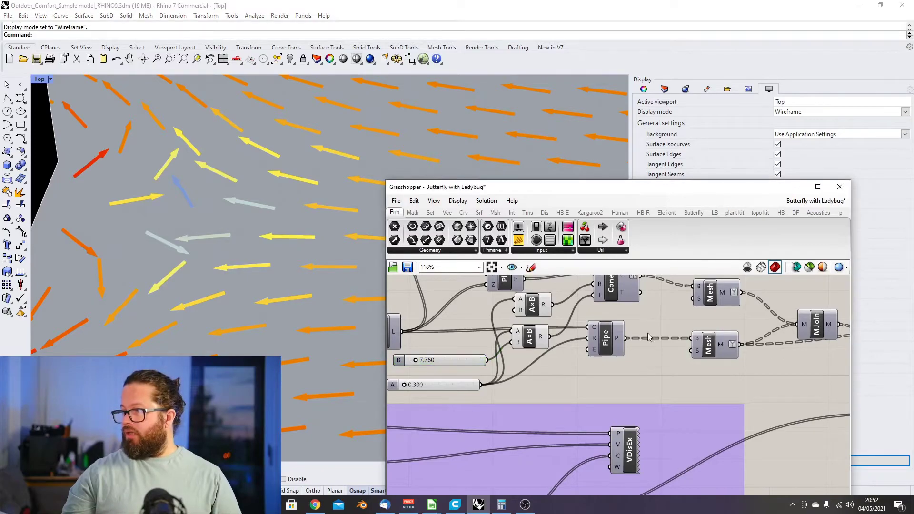
# Delete the Param Viewer attached to the pipe meshes
pyautogui.scroll(-3, 648, 333)
pyautogui.scroll(3, 735, 334)
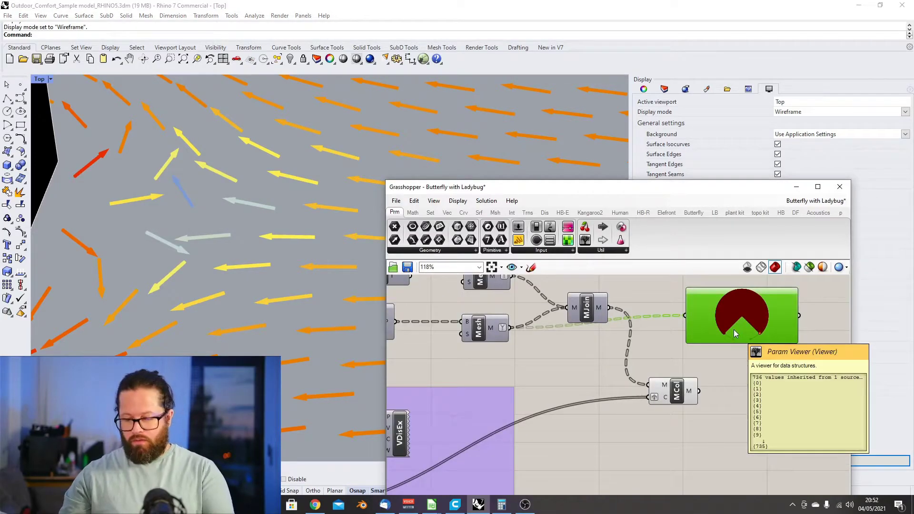
pyautogui.press('Delete')
pyautogui.click(680, 397)
pyautogui.rightClick(675, 391)
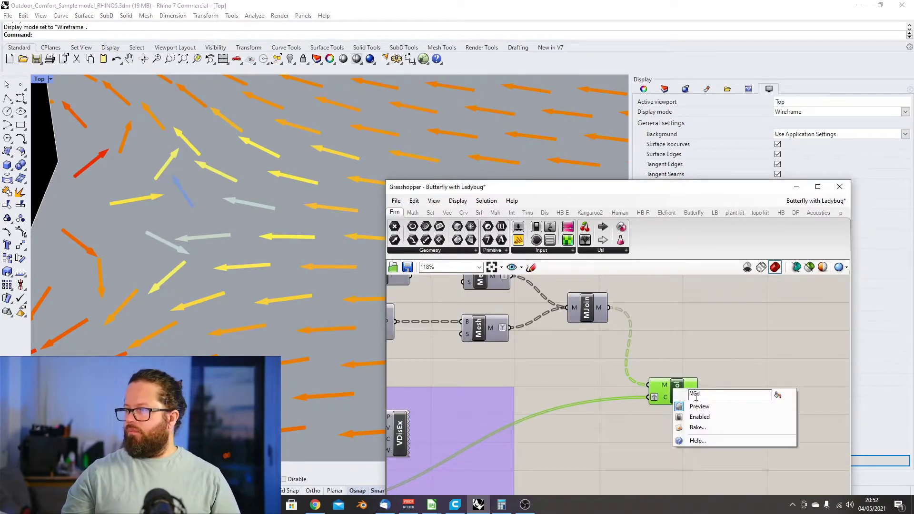
pyautogui.click(703, 431)
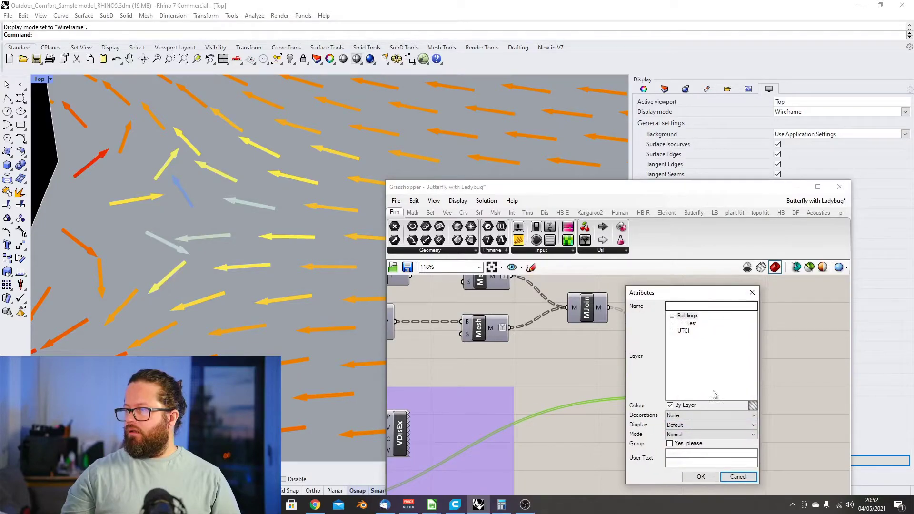
pyautogui.click(748, 484)
# Switch to the Rhino layer list and create a new layer named Vectors
pyautogui.click(796, 187)
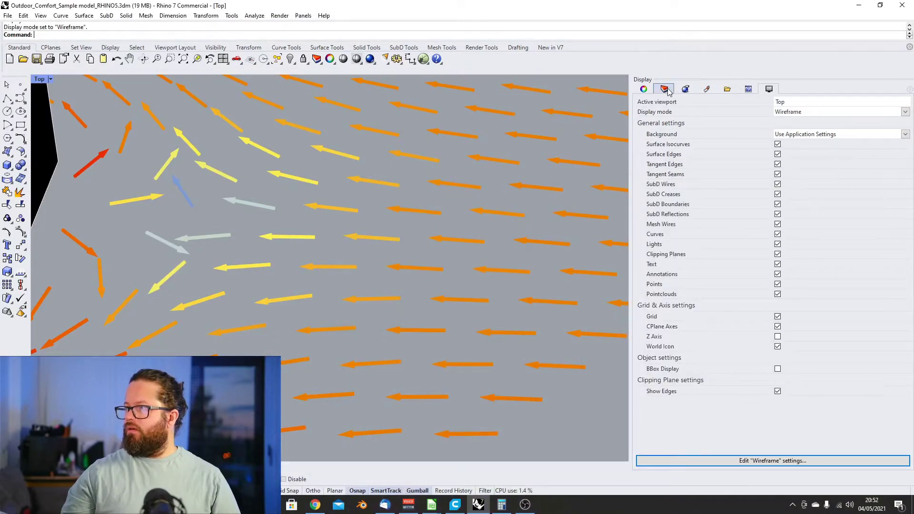
pyautogui.click(664, 89)
pyautogui.click(661, 165)
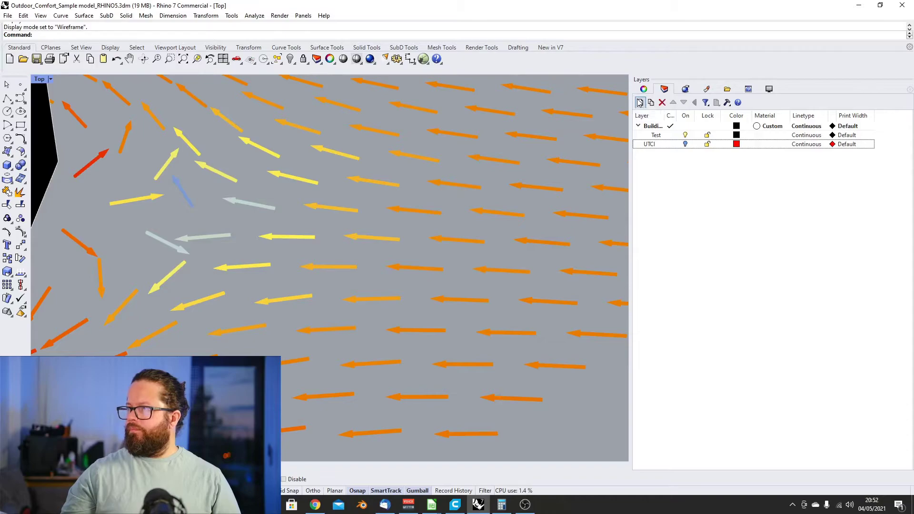
pyautogui.click(640, 103)
pyautogui.write('Vectors')
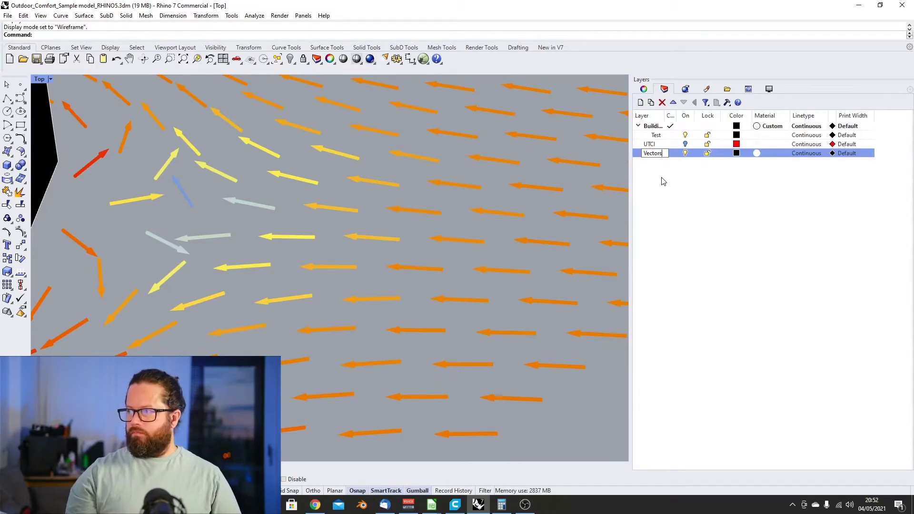
pyautogui.press('Return')
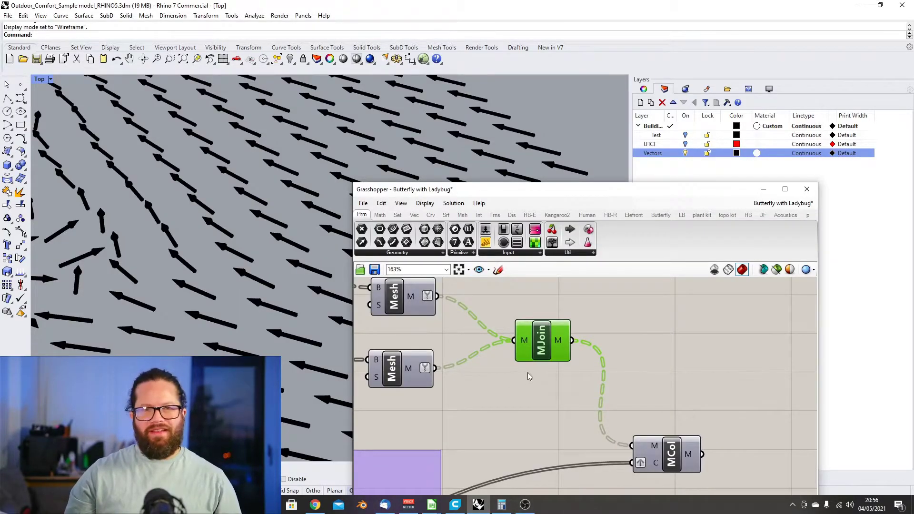
# Inspect the arrow meshes up close in Wireframe and in Shaded display around the slow-wind area
pyautogui.moveTo(590, 194); pyautogui.dragTo(705, 204)
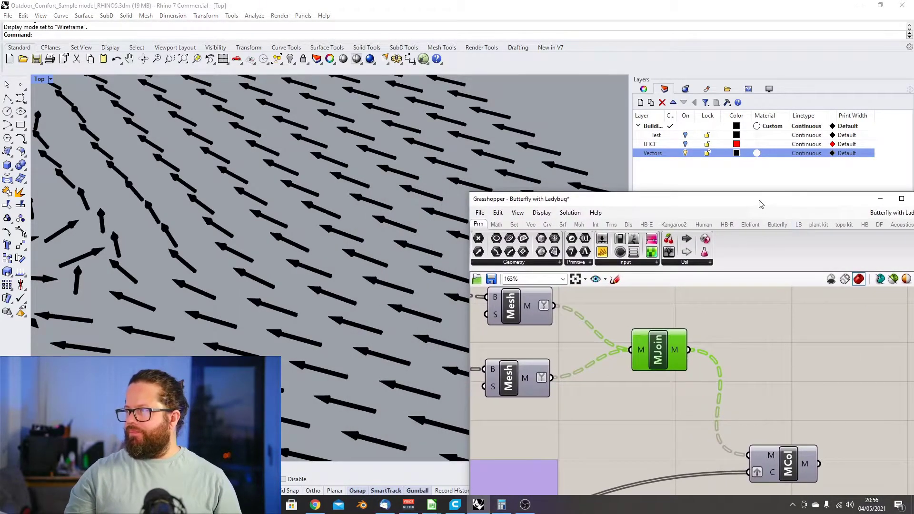
pyautogui.click(880, 198)
pyautogui.scroll(16, 366, 230)
pyautogui.scroll(-3, 207, 193)
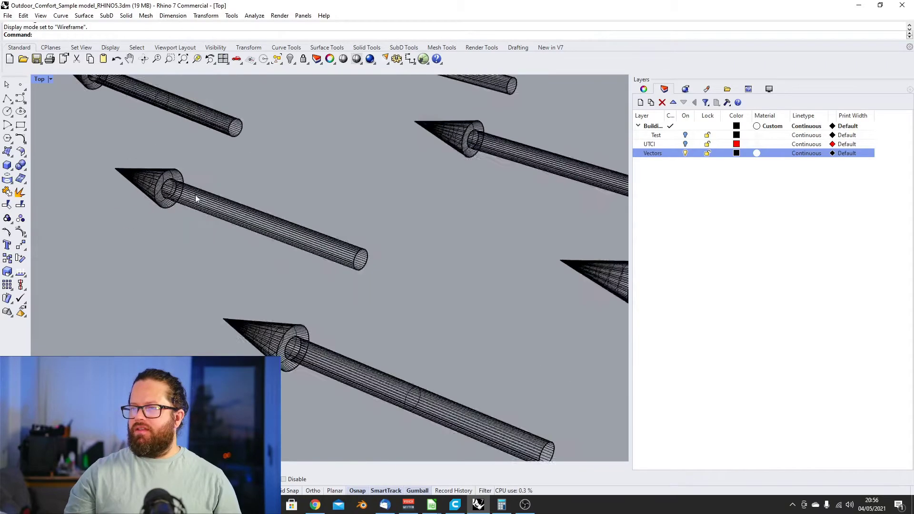
pyautogui.click(33, 77)
pyautogui.click(50, 122)
pyautogui.scroll(-16, 250, 194)
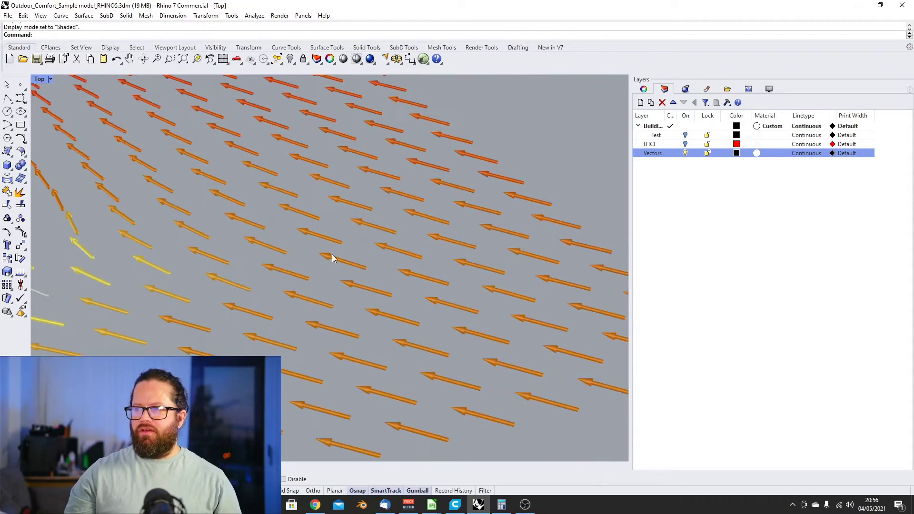
pyautogui.moveTo(333, 255)
pyautogui.mouseDown(button='right')
pyautogui.moveTo(281, 267)
pyautogui.moveTo(303, 271)
pyautogui.mouseUp(button='right')
pyautogui.scroll(9, 201, 261)
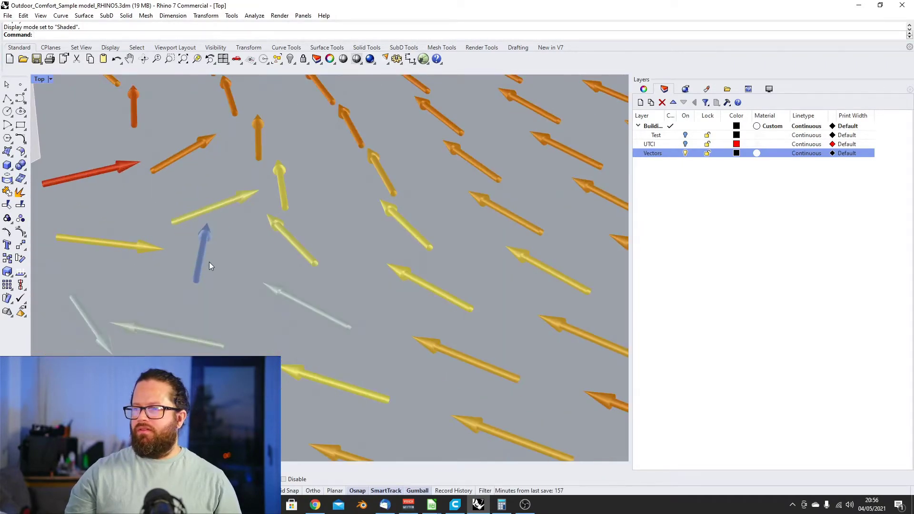
pyautogui.moveTo(209, 262); pyautogui.dragTo(305, 250, button='right')
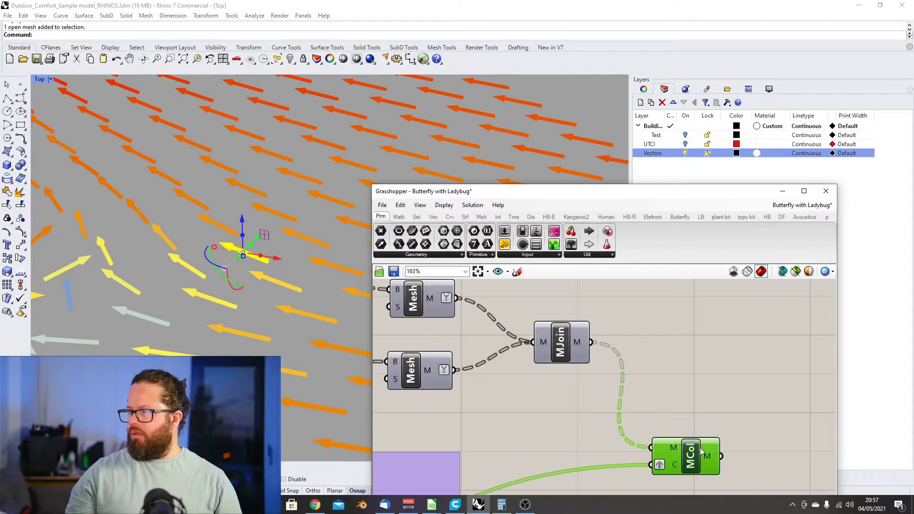
# Examine the Mesh Join and Mesh Colours components behind the arrows, and return to the Rhino viewport
pyautogui.scroll(1, 663, 397)
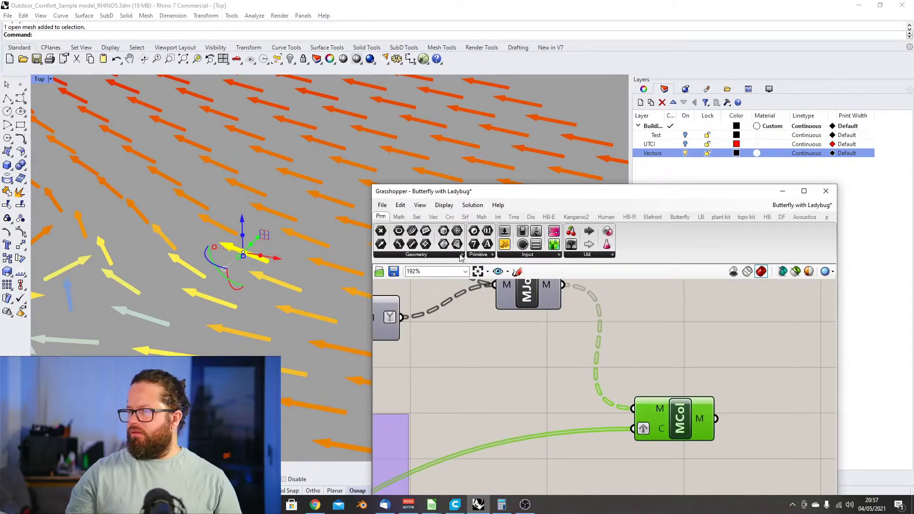
pyautogui.click(533, 321)
pyautogui.scroll(-4, 533, 321)
pyautogui.click(529, 305)
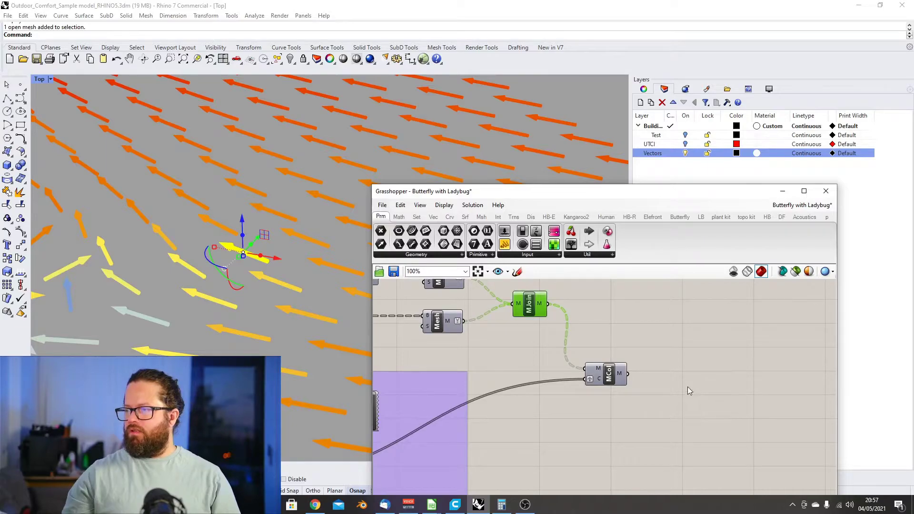
pyautogui.click(782, 191)
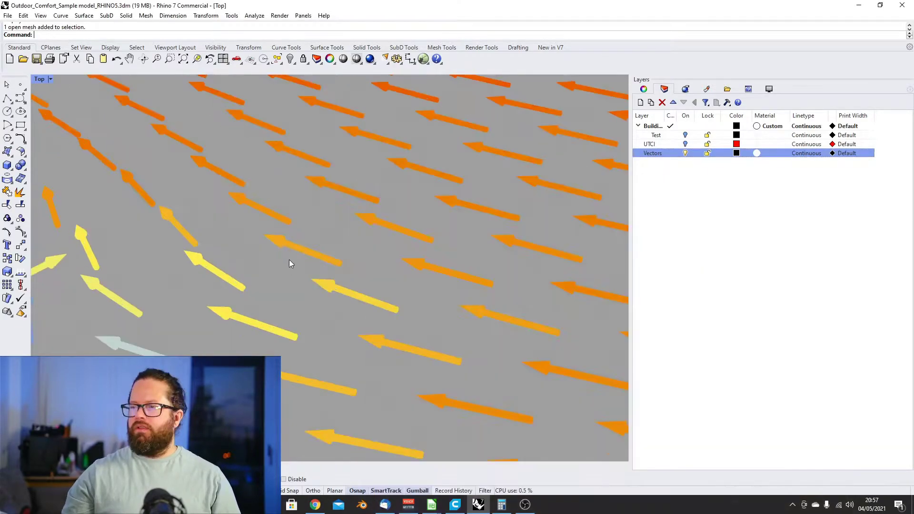
# Select a single baked arrow near the yellow ones and move it vertically along the Z axis
pyautogui.click(288, 248)
pyautogui.moveTo(328, 257); pyautogui.dragTo(383, 261, button='right')
pyautogui.scroll(6, 305, 232)
pyautogui.moveTo(346, 245); pyautogui.dragTo(346, 187)
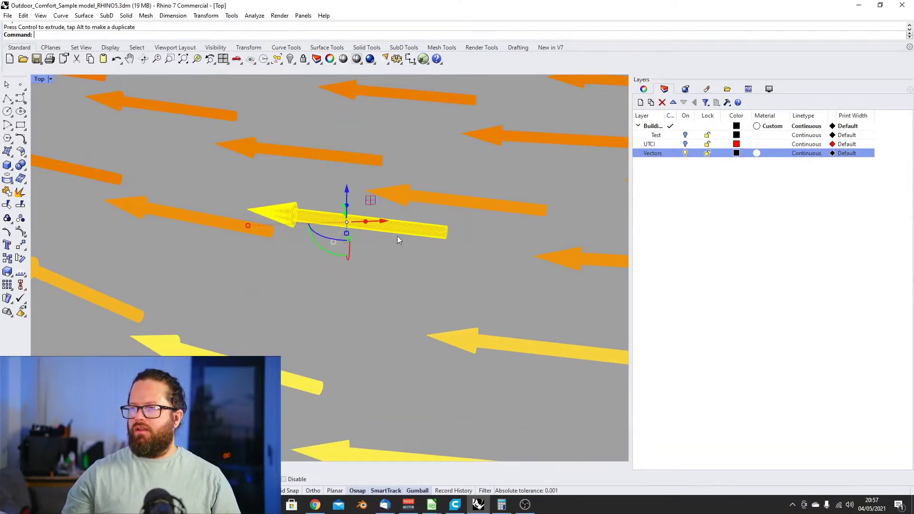
pyautogui.moveTo(399, 239); pyautogui.dragTo(333, 257, button='right')
pyautogui.scroll(5, 227, 181)
# Compare the arrows in the Ghosted, X-Ray and Artistic display modes
pyautogui.click(39, 79)
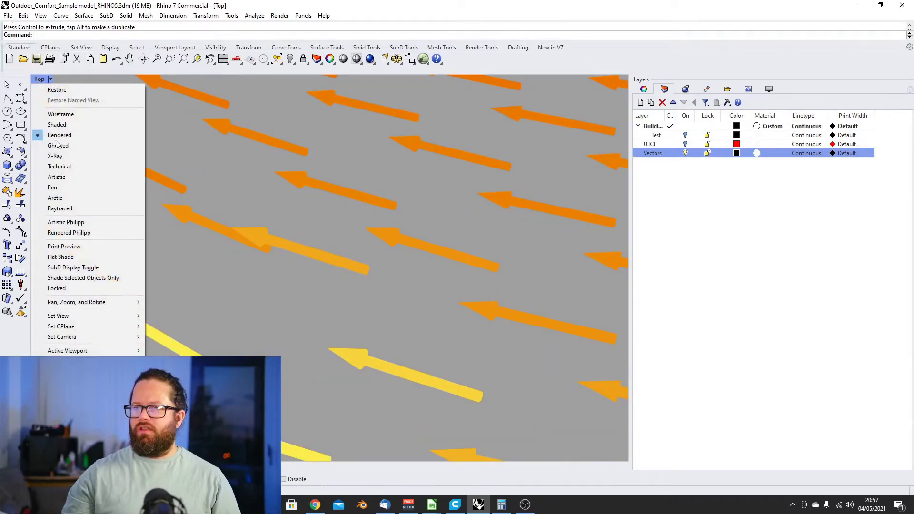
pyautogui.click(66, 146)
pyautogui.moveTo(248, 274); pyautogui.dragTo(274, 273, button='right')
pyautogui.click(37, 81)
pyautogui.click(59, 159)
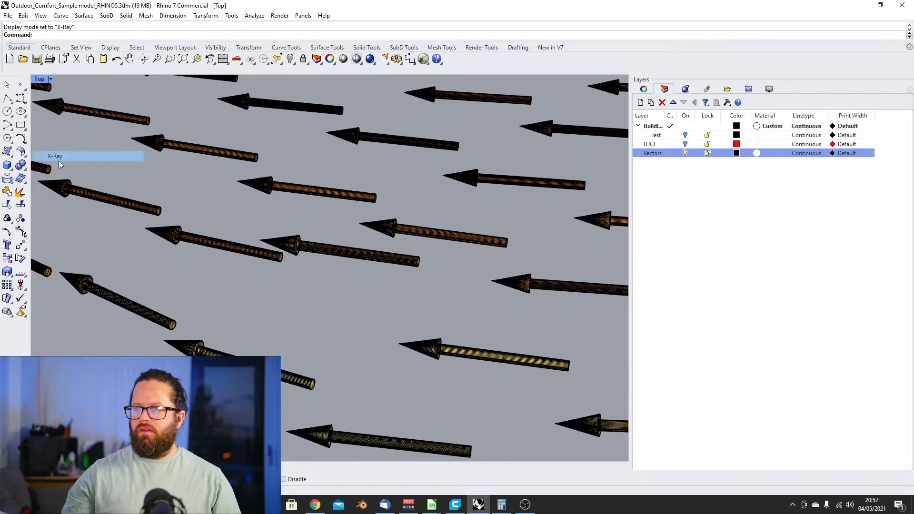
pyautogui.scroll(-5, 311, 307)
pyautogui.scroll(8, 313, 273)
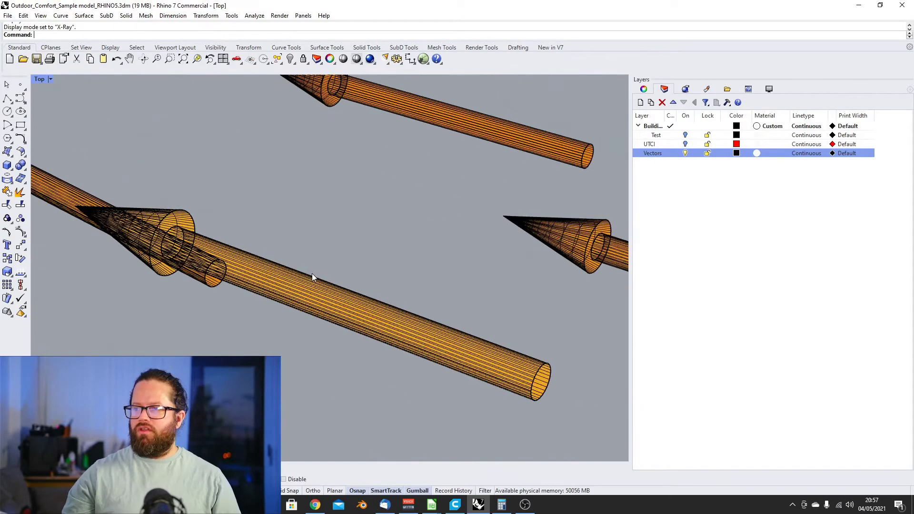
pyautogui.scroll(2, 309, 276)
pyautogui.scroll(-2, 310, 276)
pyautogui.click(769, 89)
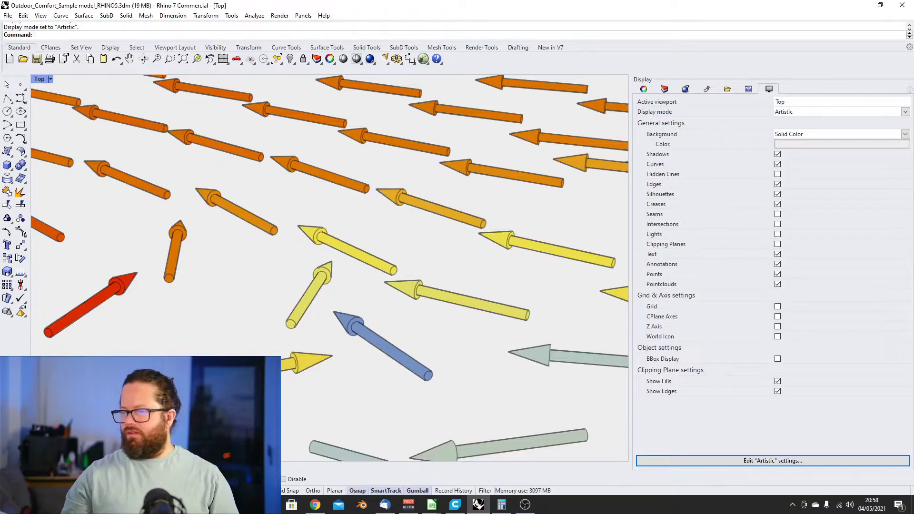
# Add another layer below Vectors and give it a distinct name starting with Vectors
pyautogui.click(664, 90)
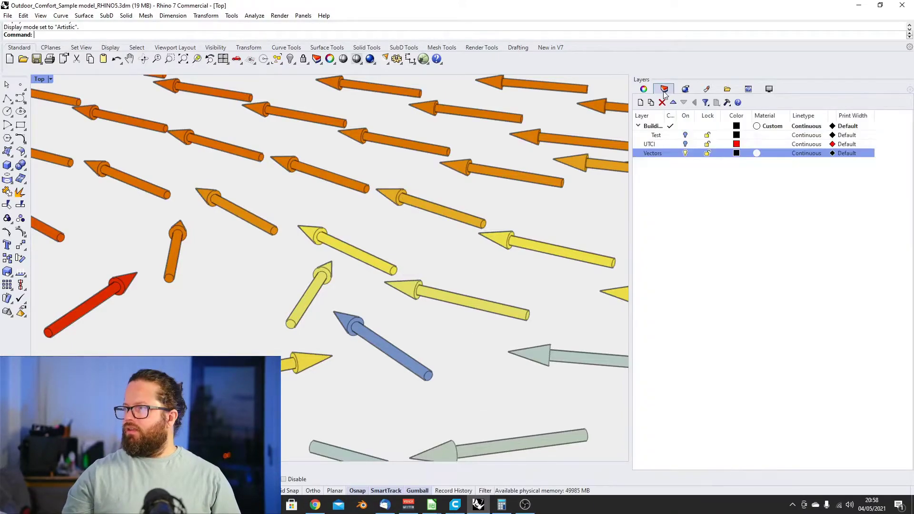
pyautogui.click(641, 103)
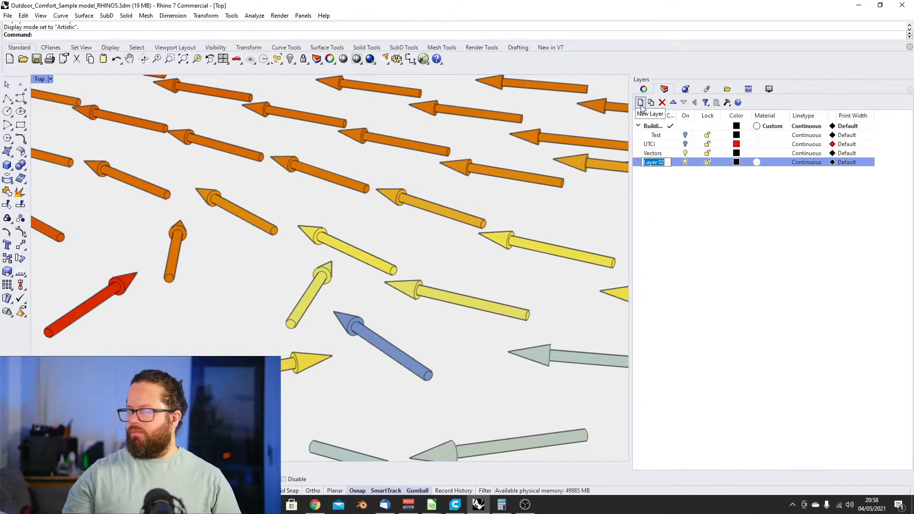
pyautogui.press('BackSpace')
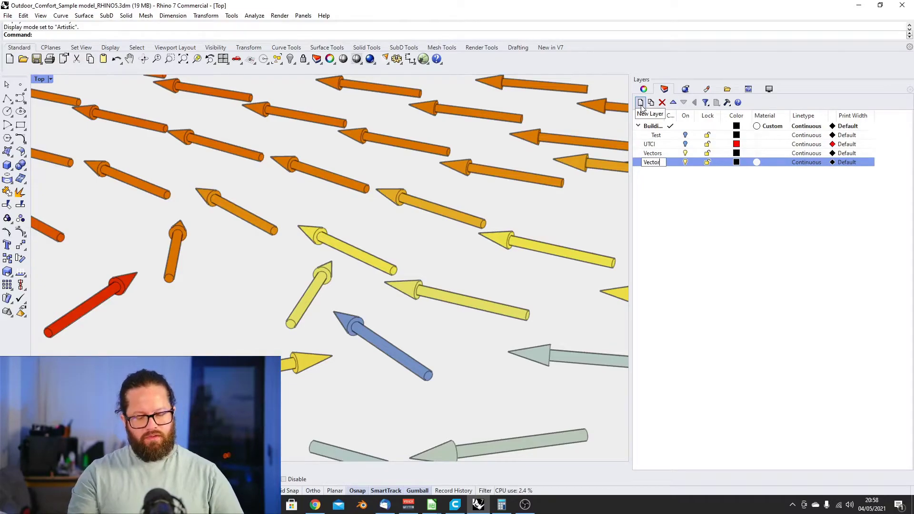
pyautogui.click(673, 191)
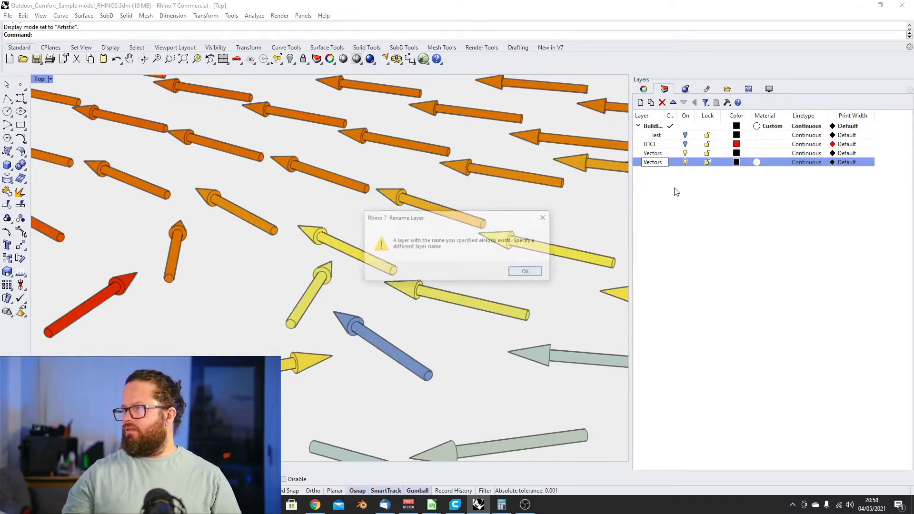
pyautogui.click(527, 271)
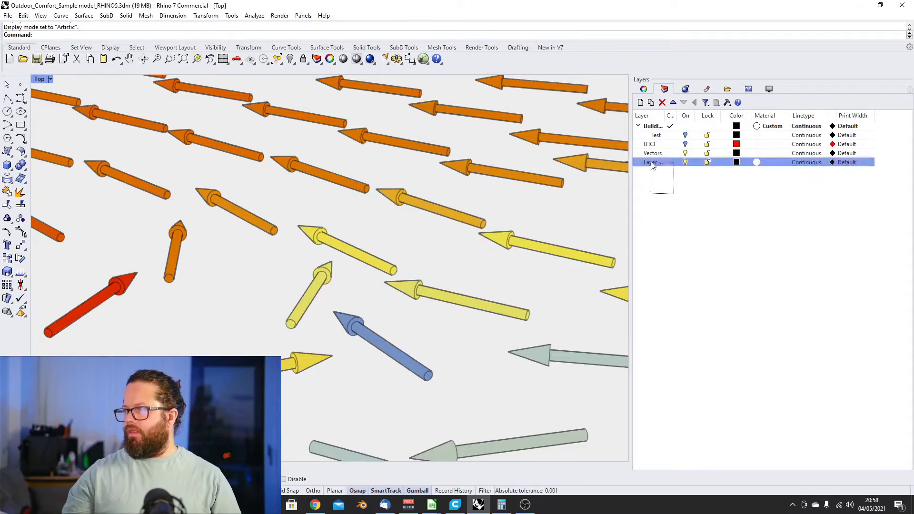
pyautogui.press('BackSpace')
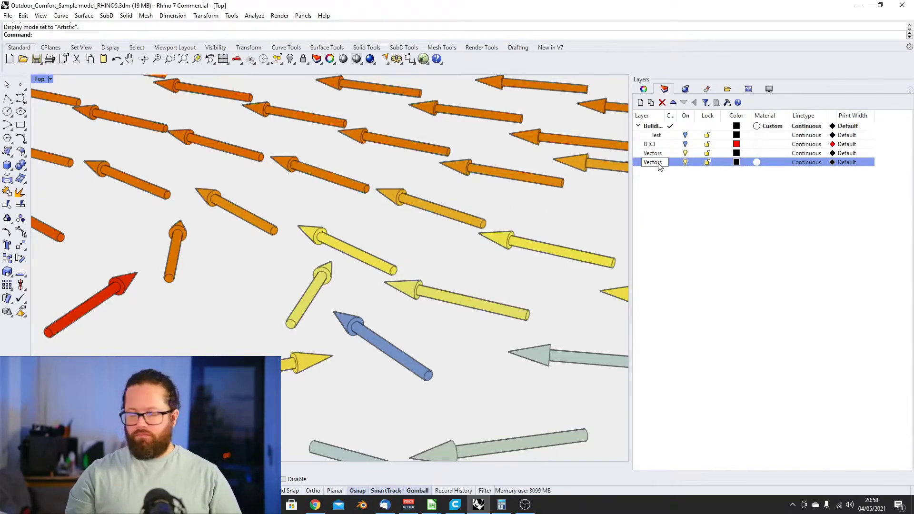
pyautogui.press('Return')
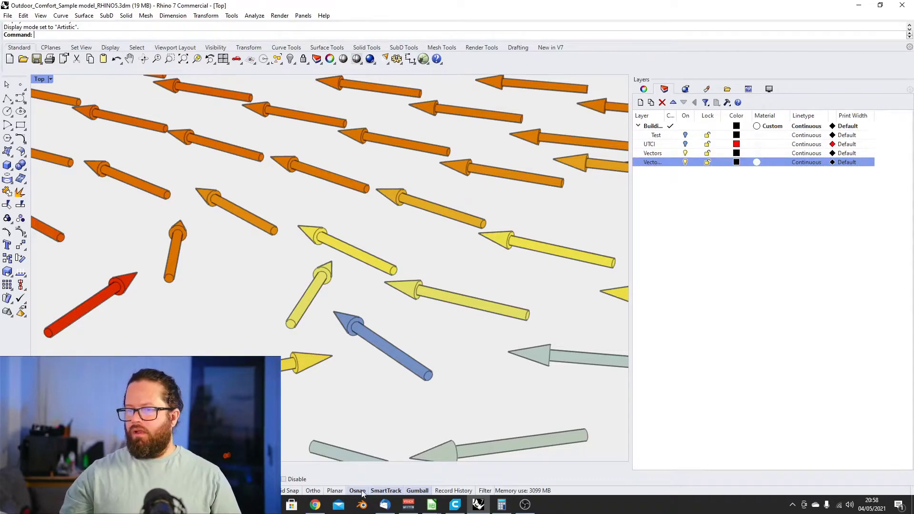
# Hide the Vectors layer and bring the Grasshopper definition back up
pyautogui.scroll(-5, 367, 235)
pyautogui.click(685, 152)
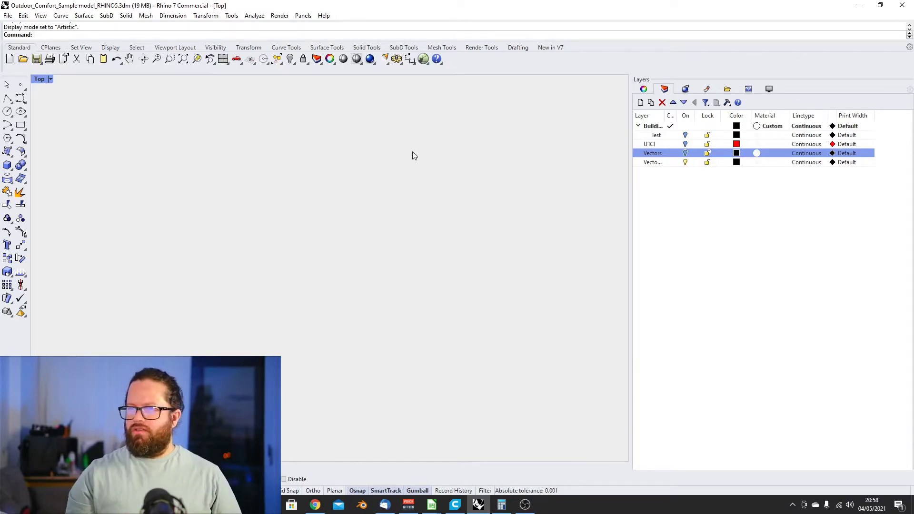
pyautogui.write('Grasshopper')
pyautogui.press('Return')
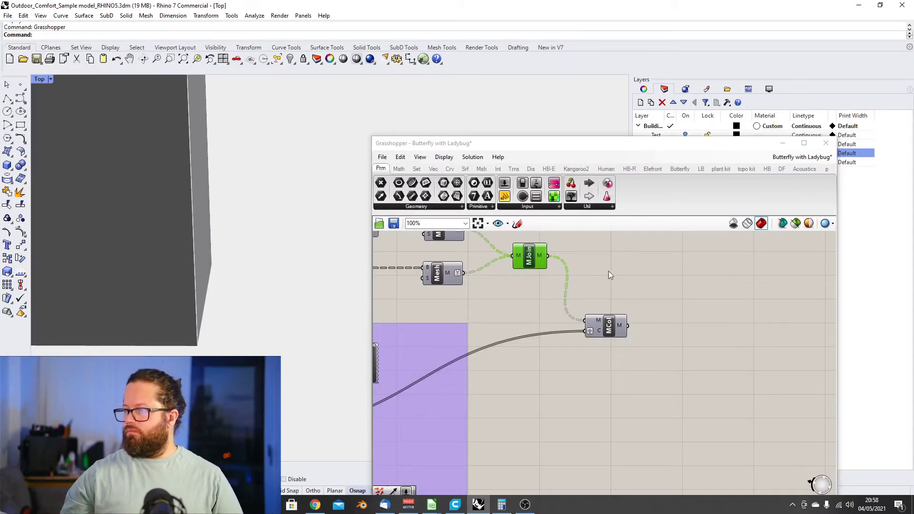
# Examine the coloured arrow preview and trace the definition from Mesh Colours back to the Pipe and Cone components
pyautogui.click(618, 319)
pyautogui.moveTo(296, 270); pyautogui.dragTo(249, 286, button='right')
pyautogui.scroll(-7, 255, 287)
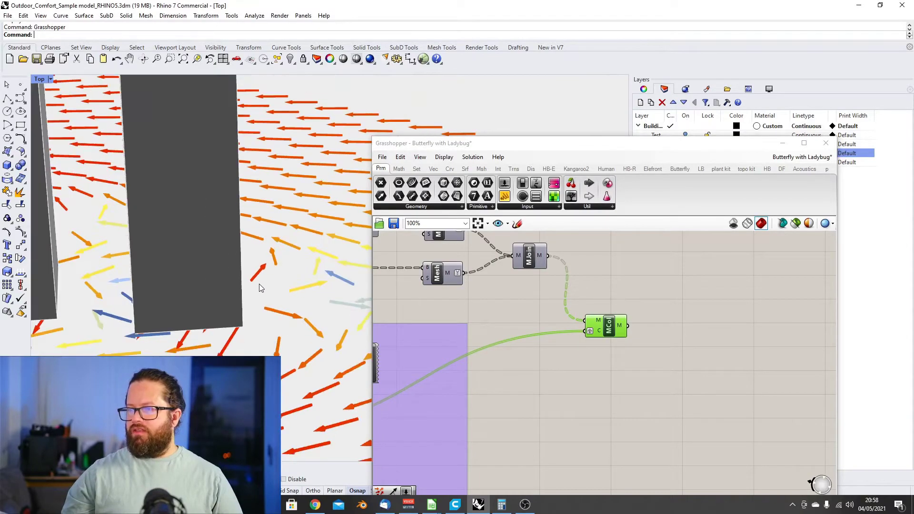
pyautogui.click(498, 318)
pyautogui.scroll(-2, 498, 317)
pyautogui.moveTo(498, 318); pyautogui.dragTo(711, 327, button='right')
pyautogui.scroll(4, 495, 307)
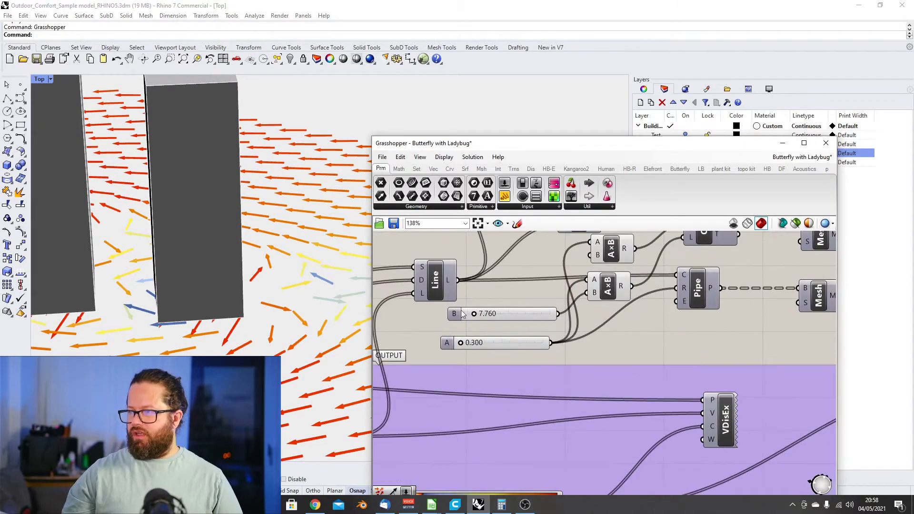
pyautogui.scroll(-3, 501, 323)
pyautogui.scroll(3, 592, 299)
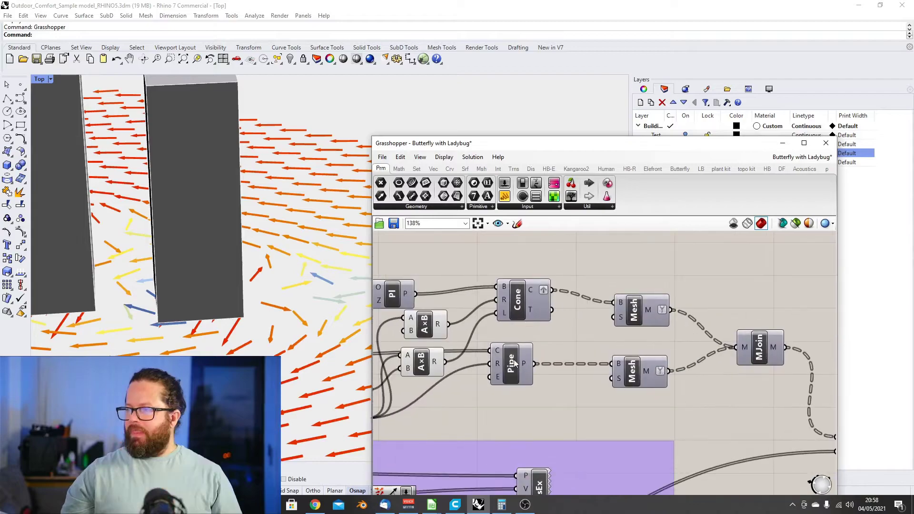
pyautogui.click(540, 393)
pyautogui.scroll(-3, 537, 336)
pyautogui.scroll(3, 489, 334)
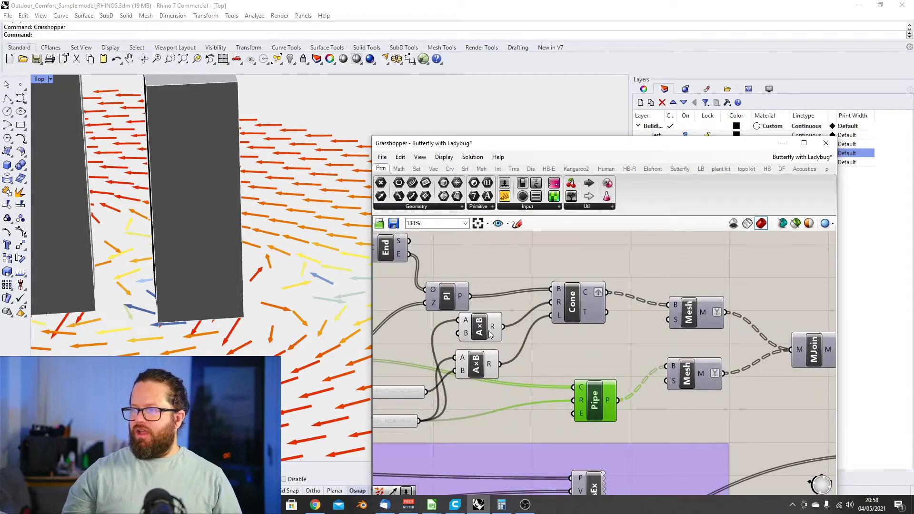
# Duplicate the Cone component with its input wires and place the copy above the original
pyautogui.click(580, 302)
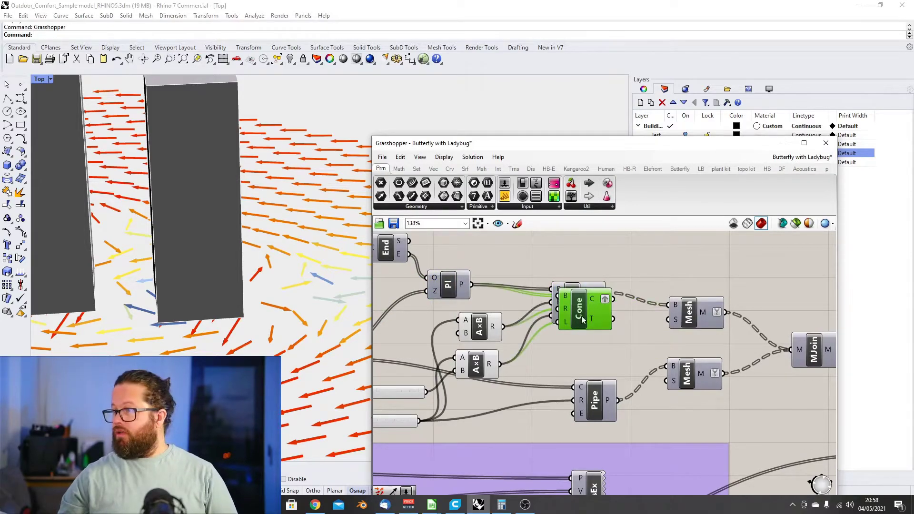
pyautogui.keyDown('alt'); pyautogui.moveTo(581, 305); pyautogui.dragTo(584, 247); pyautogui.keyUp('alt')
pyautogui.moveTo(483, 317); pyautogui.dragTo(512, 330, button='right')
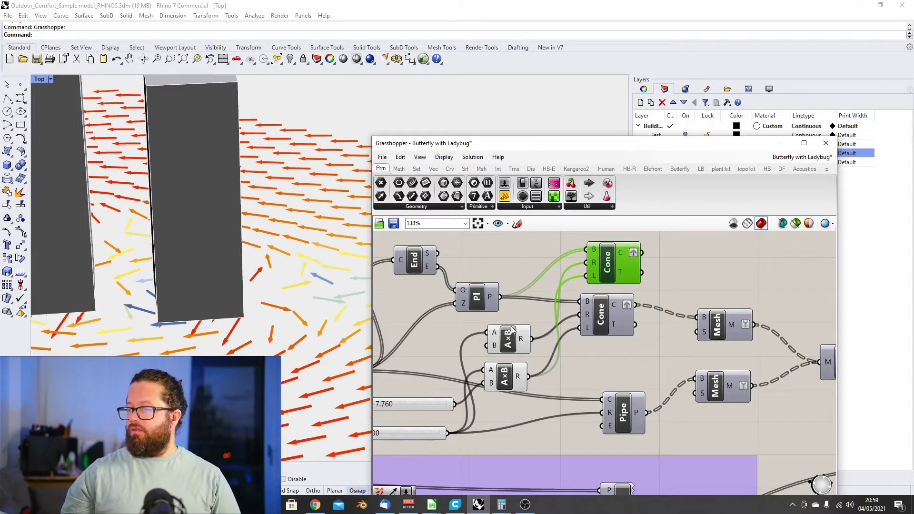
# Disconnect the Pipe's mesh from Mesh Join so only the cone heads are previewed, and inspect them beside the buildings
pyautogui.moveTo(620, 420); pyautogui.dragTo(606, 418)
pyautogui.scroll(-1, 595, 404)
pyautogui.moveTo(593, 404); pyautogui.dragTo(608, 393, button='right')
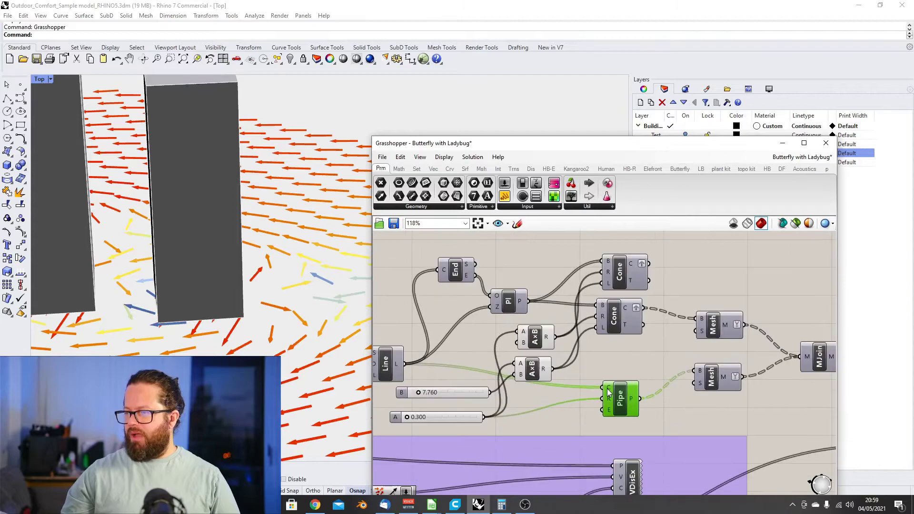
pyautogui.scroll(-4, 614, 356)
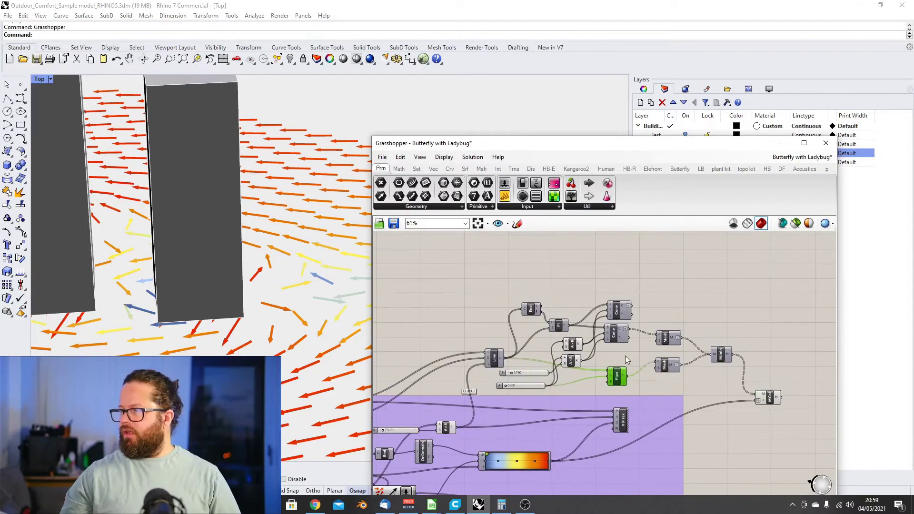
pyautogui.scroll(4, 652, 370)
pyautogui.rightClick(776, 343)
pyautogui.rightClick(770, 344)
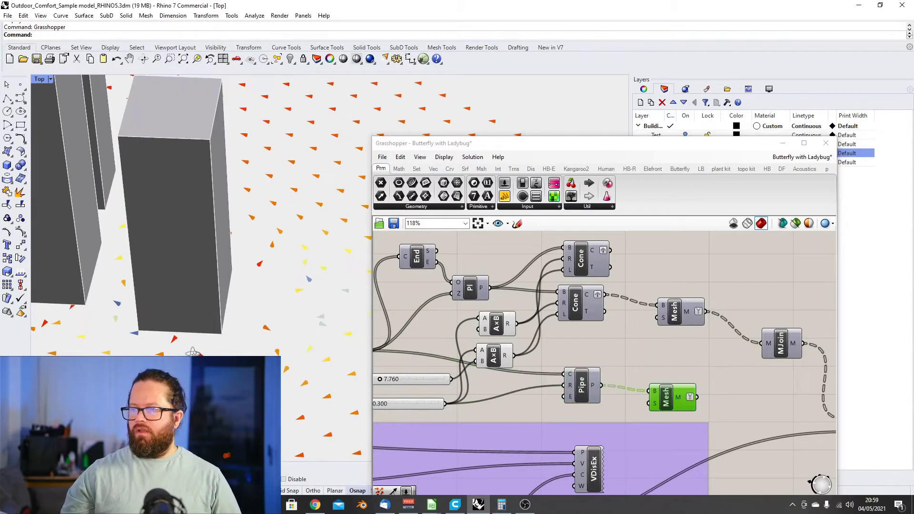
pyautogui.moveTo(322, 316); pyautogui.dragTo(322, 277, button='right')
pyautogui.scroll(5, 304, 281)
pyautogui.scroll(4, 300, 283)
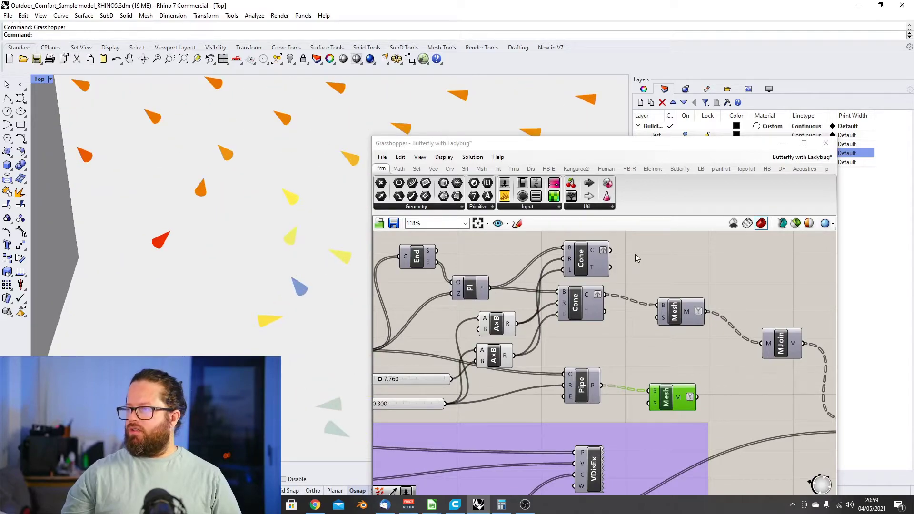
# Align the duplicate Cone with the original and shift the Line, End Points and Plane components upstream to free canvas space
pyautogui.click(584, 259)
pyautogui.moveTo(584, 259); pyautogui.dragTo(575, 258)
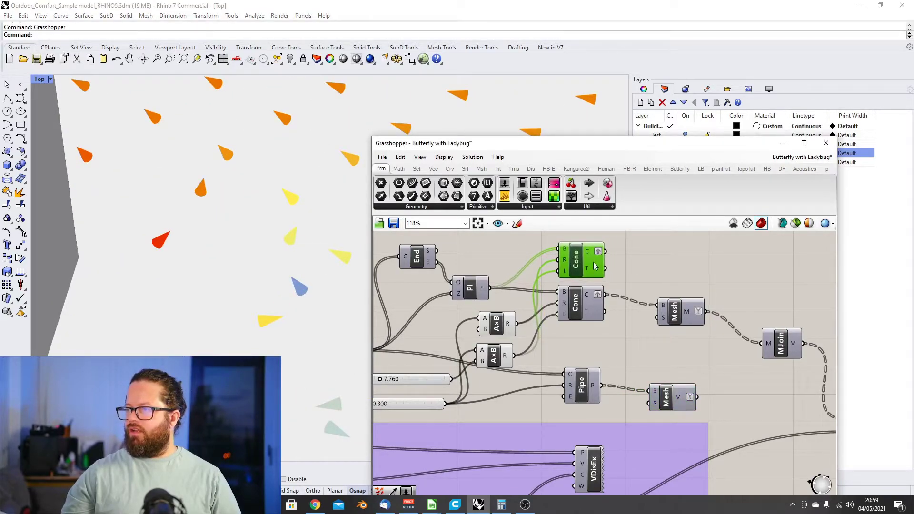
pyautogui.scroll(2, 547, 311)
pyautogui.scroll(-6, 511, 326)
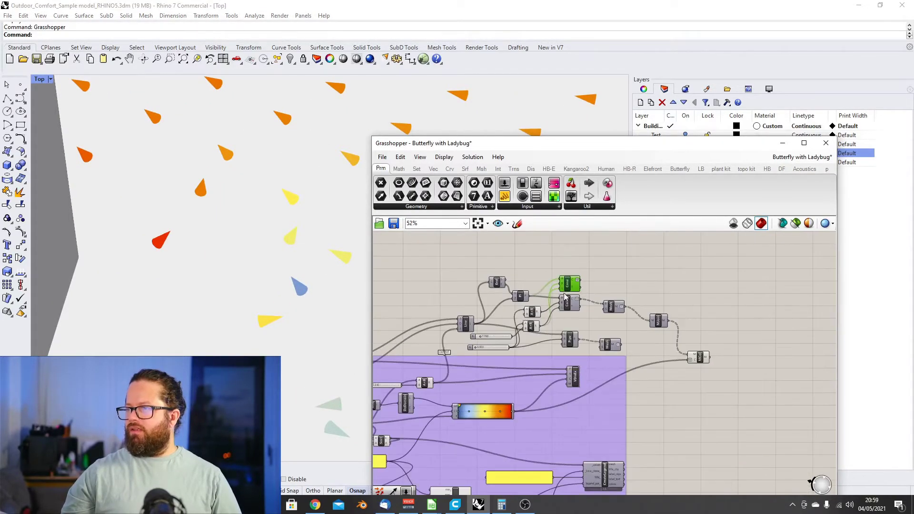
pyautogui.scroll(3, 571, 293)
pyautogui.click(402, 344)
pyautogui.scroll(-3, 622, 329)
pyautogui.scroll(2, 444, 330)
pyautogui.moveTo(506, 347); pyautogui.dragTo(466, 326)
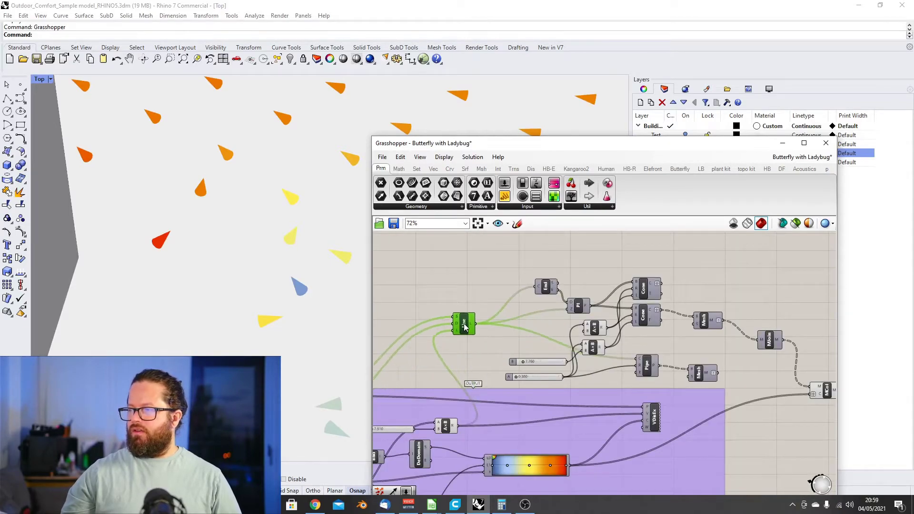
pyautogui.moveTo(546, 287); pyautogui.dragTo(500, 285)
pyautogui.moveTo(580, 306); pyautogui.dragTo(541, 296)
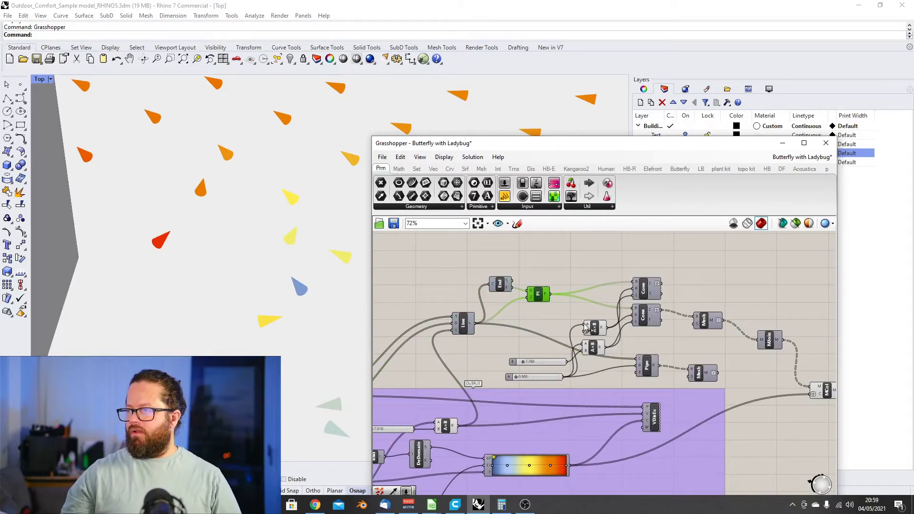
# Space out the duplicate Cone, the two multiplication components and slider B so their wires are readable
pyautogui.moveTo(651, 293)
pyautogui.mouseDown()
pyautogui.moveTo(651, 259)
pyautogui.moveTo(651, 281)
pyautogui.mouseUp()
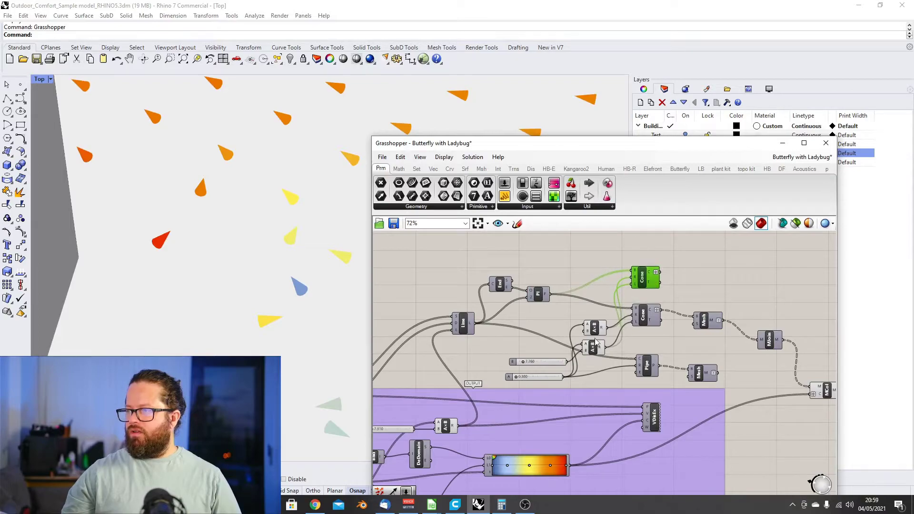
pyautogui.moveTo(595, 332); pyautogui.dragTo(573, 318)
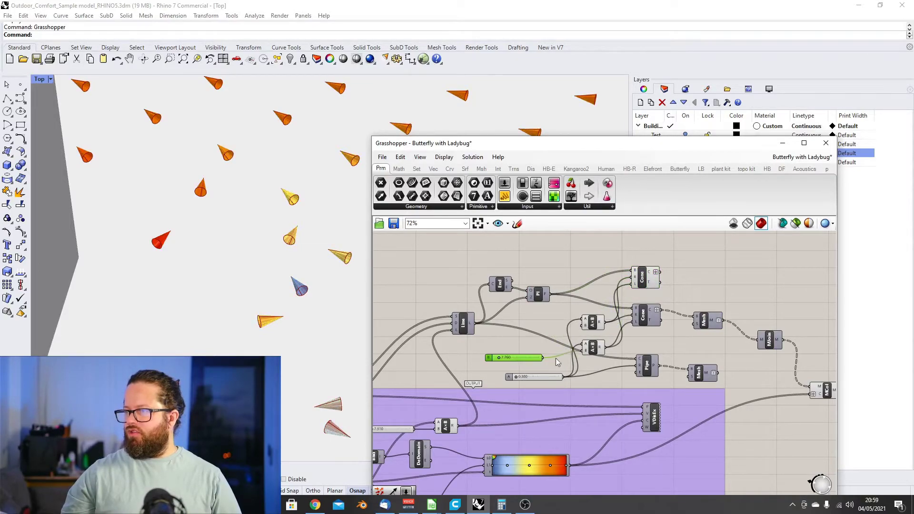
pyautogui.moveTo(589, 347); pyautogui.dragTo(602, 344)
pyautogui.moveTo(528, 358); pyautogui.dragTo(582, 326)
pyautogui.moveTo(591, 322); pyautogui.dragTo(580, 316)
pyautogui.moveTo(603, 341); pyautogui.dragTo(594, 343)
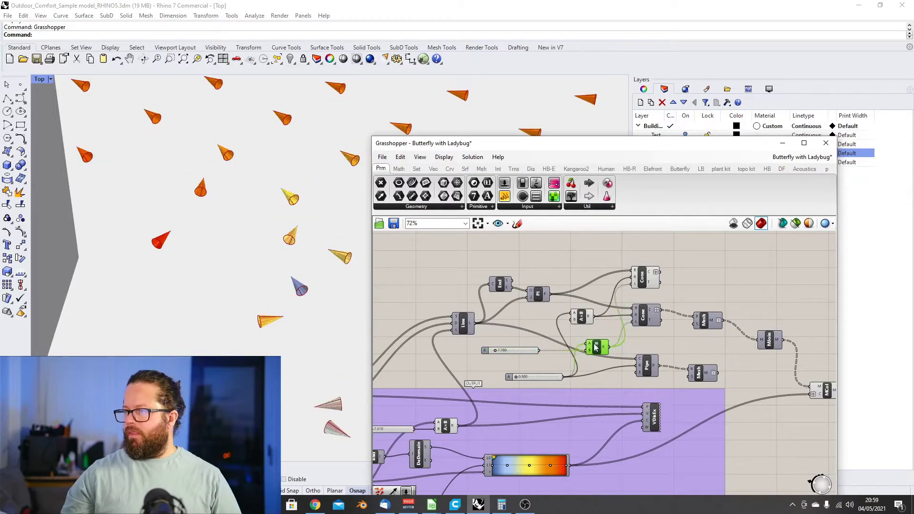
pyautogui.moveTo(638, 324); pyautogui.dragTo(646, 279)
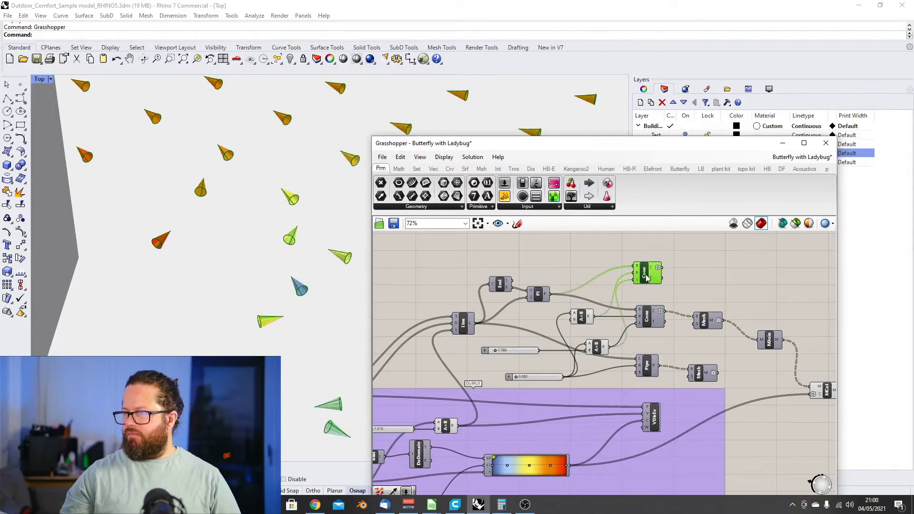
pyautogui.moveTo(593, 316); pyautogui.dragTo(593, 319)
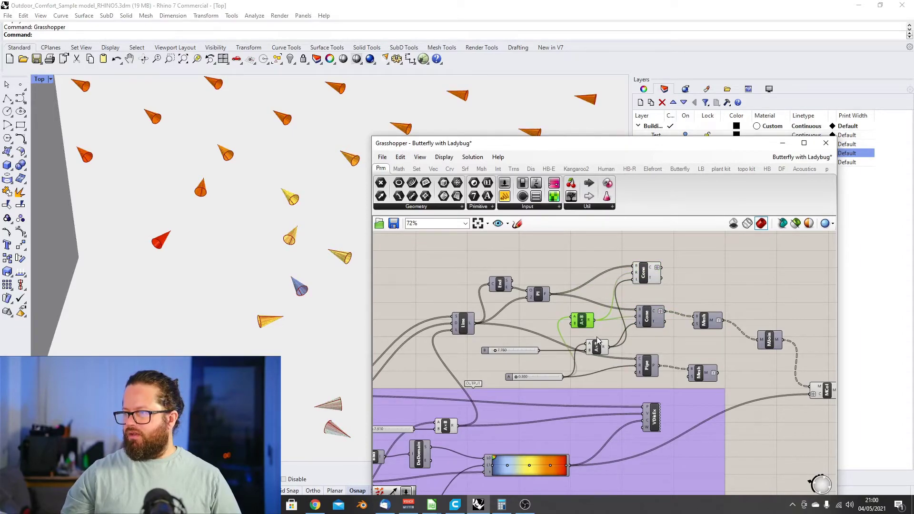
# Try driving the duplicate Cone's length directly from slider B with its domain extended to negative values
pyautogui.click(499, 351)
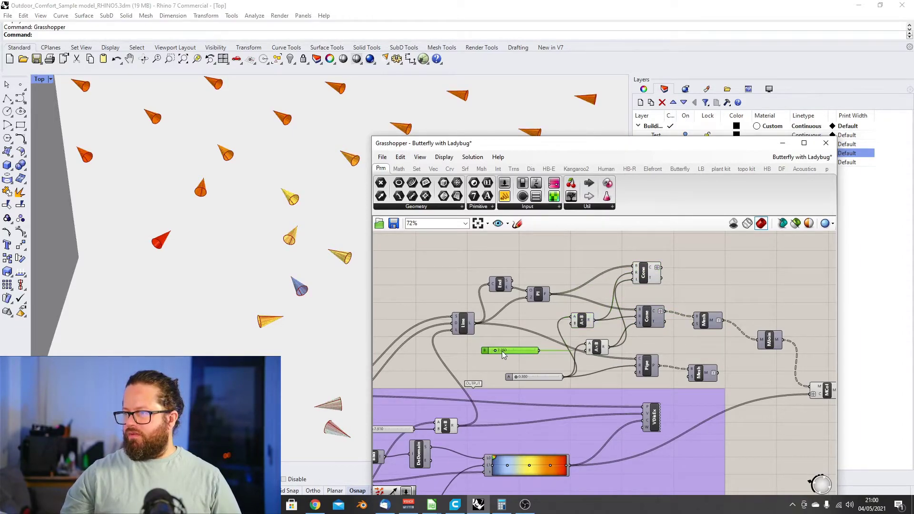
pyautogui.doubleClick(485, 351)
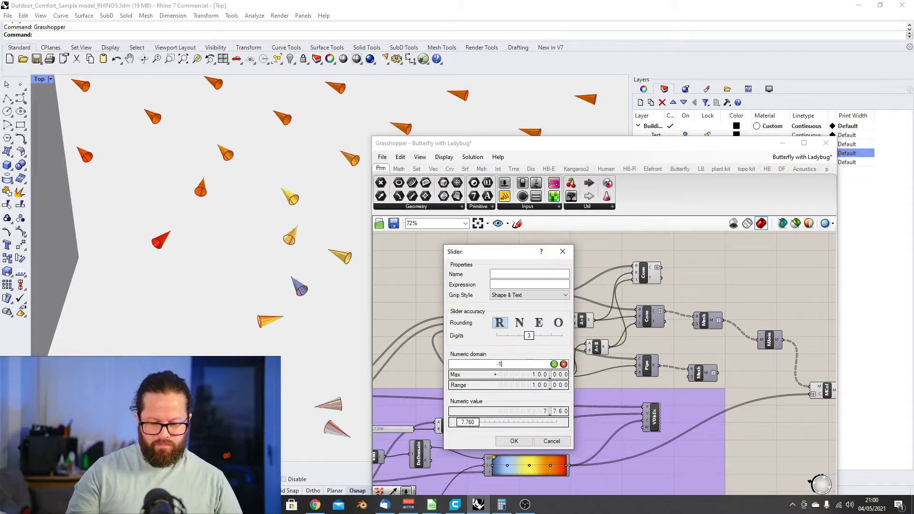
pyautogui.click(517, 440)
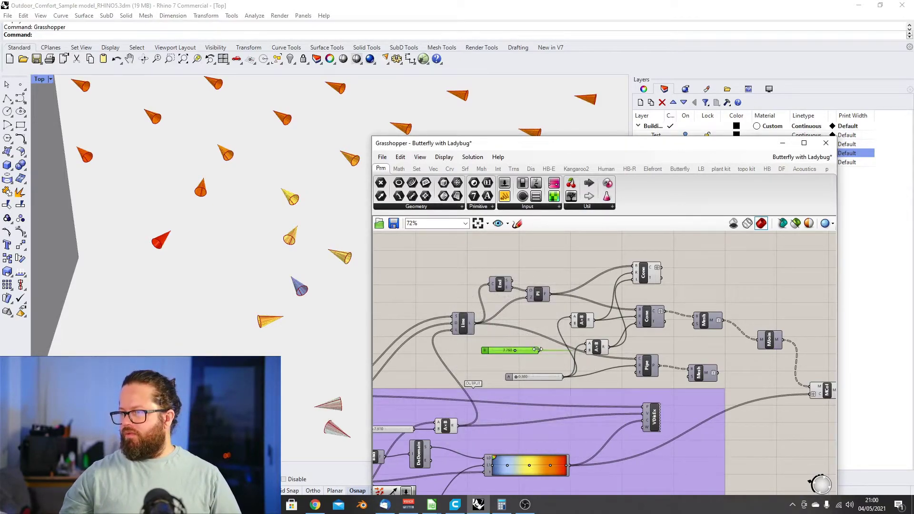
pyautogui.moveTo(539, 349); pyautogui.dragTo(640, 285)
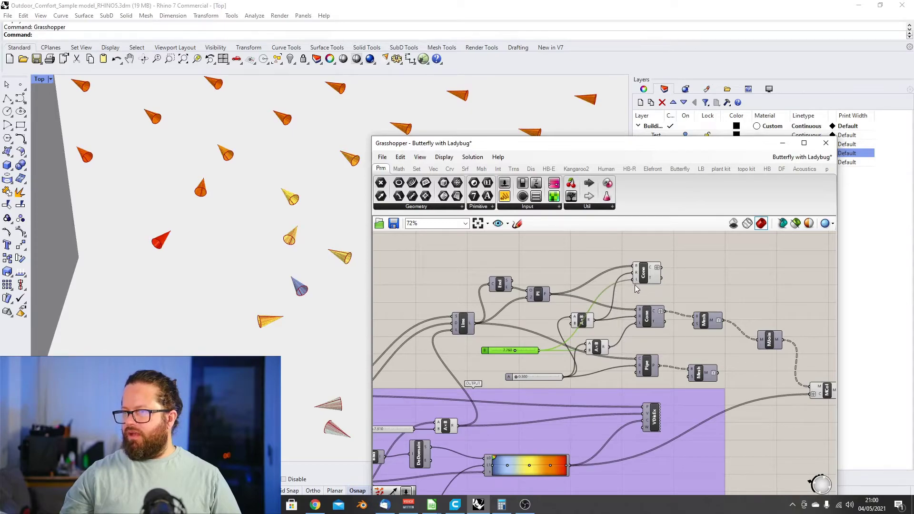
pyautogui.moveTo(515, 350); pyautogui.dragTo(528, 329)
pyautogui.scroll(3, 528, 344)
pyautogui.hotkey('ctrl', 'z')
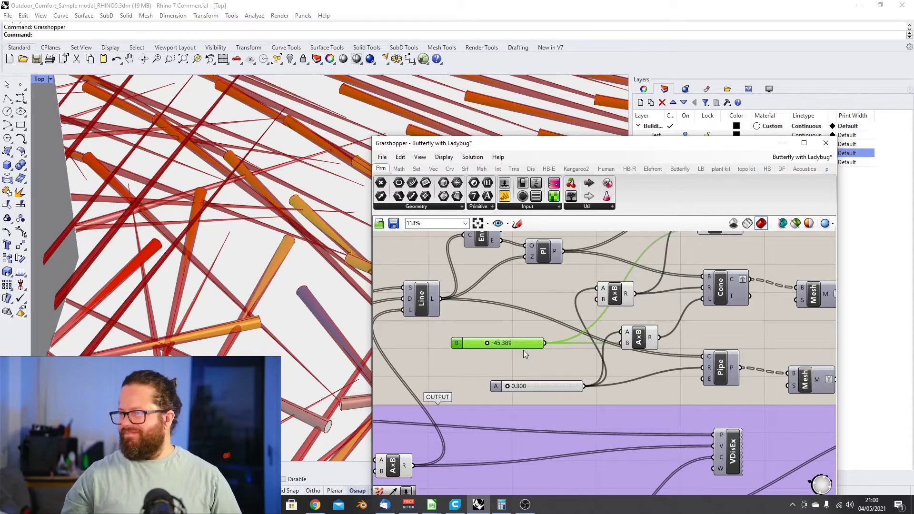
pyautogui.hotkey('ctrl', 'z')
pyautogui.hotkey('ctrl', 'z')
# Copy slider B and connect the copy to the duplicate Cone's length input
pyautogui.click(520, 341)
pyautogui.hotkey('ctrl', 'c')
pyautogui.hotkey('ctrl', 'v')
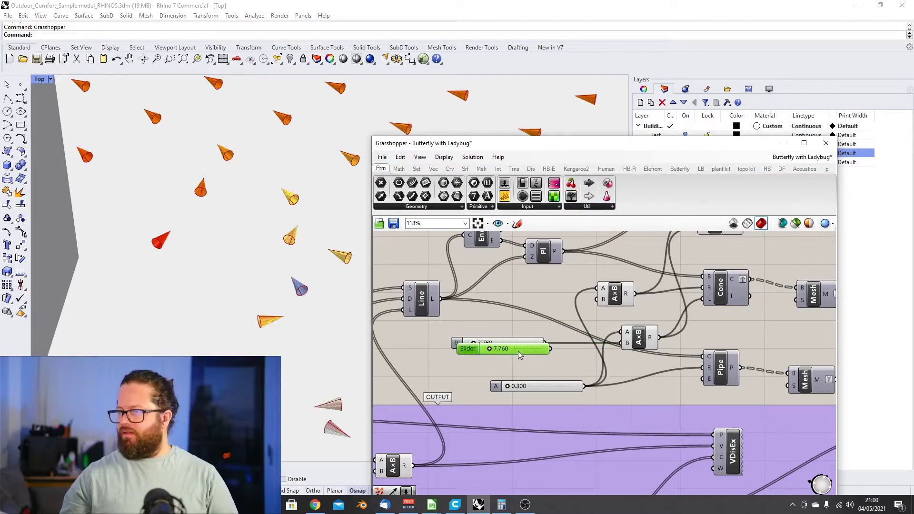
pyautogui.moveTo(518, 350); pyautogui.dragTo(540, 297)
pyautogui.moveTo(540, 297); pyautogui.dragTo(457, 344, button='right')
pyautogui.moveTo(489, 341); pyautogui.dragTo(613, 274)
# Set the new Length slider's minimum to -100 and its value to -8.800 so the duplicate cones form reversed tapered tails
pyautogui.doubleClick(398, 344)
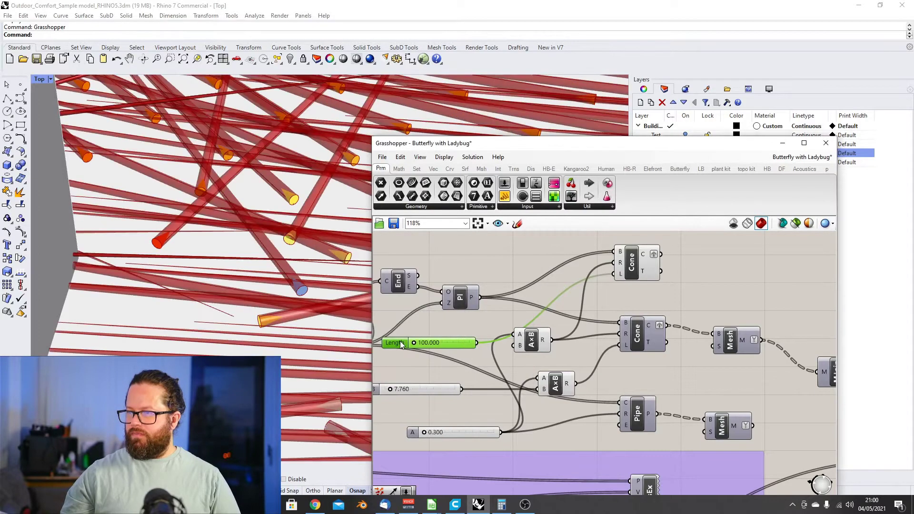
pyautogui.doubleClick(401, 343)
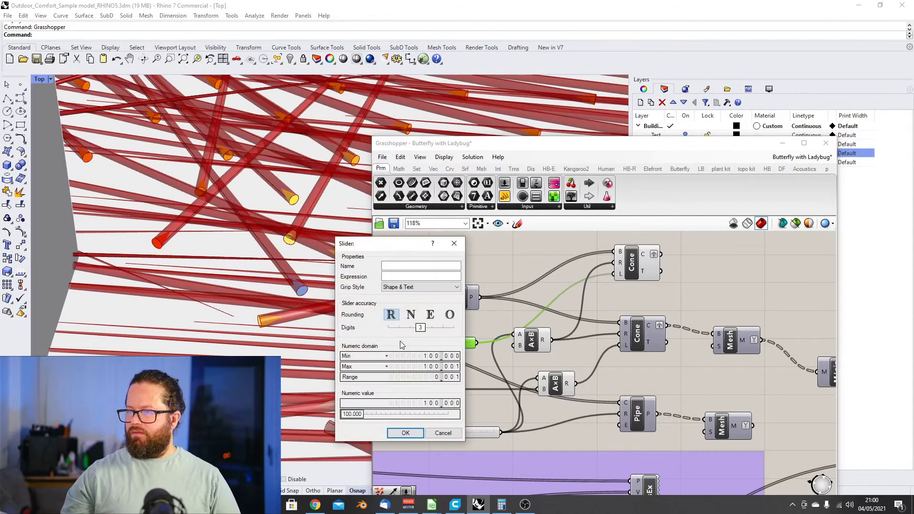
pyautogui.doubleClick(420, 356)
pyautogui.write('-100')
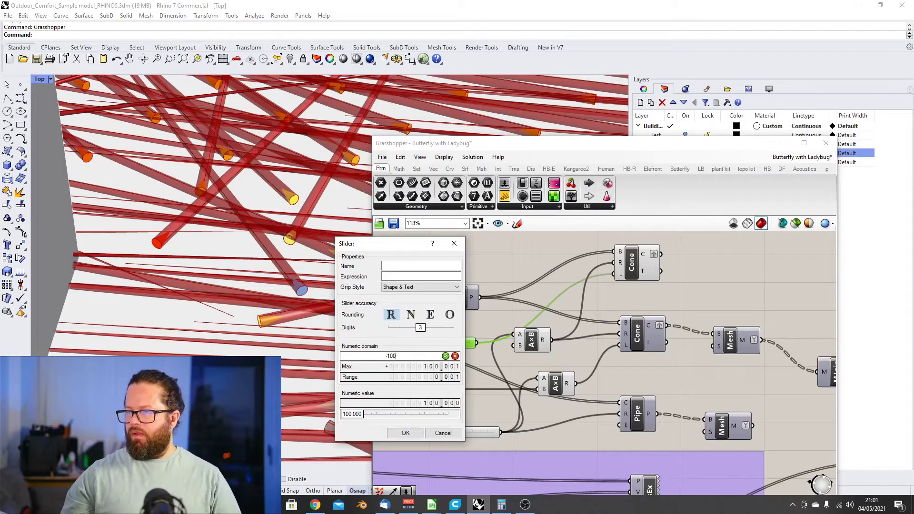
pyautogui.click(404, 432)
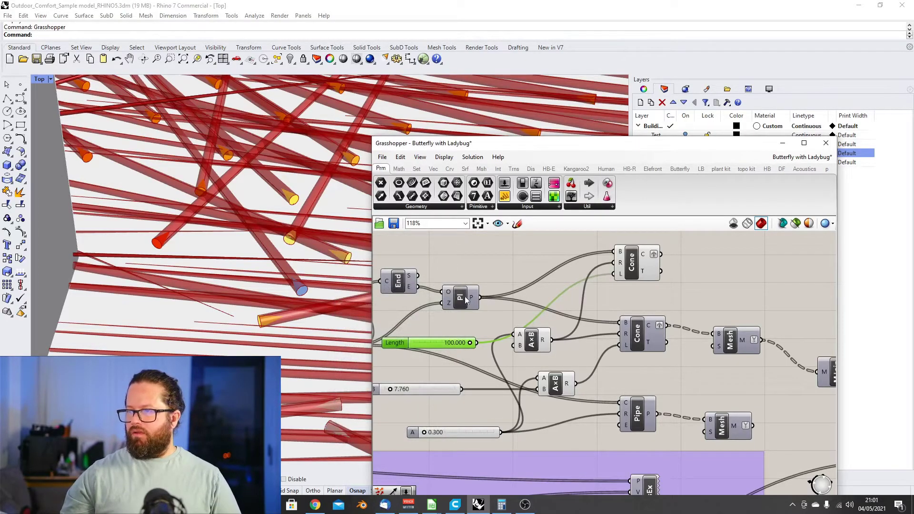
pyautogui.moveTo(470, 341); pyautogui.dragTo(439, 346)
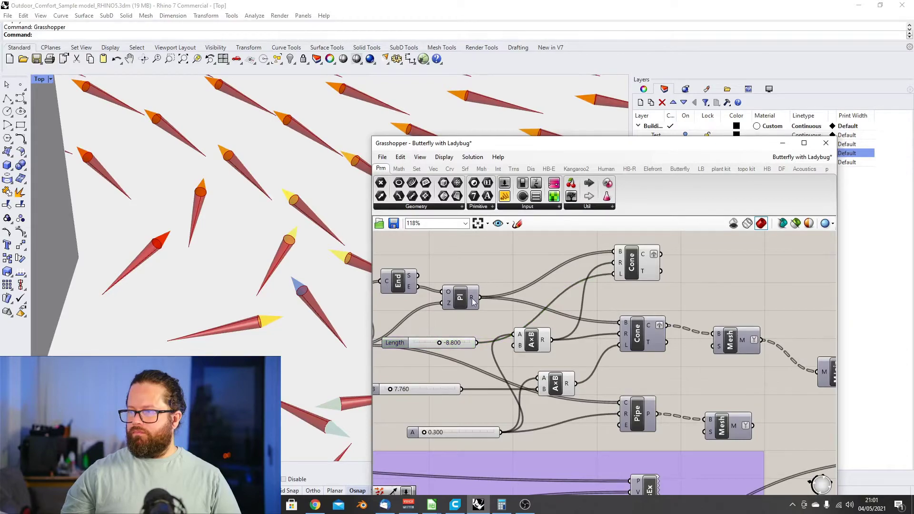
# Inspect the tapered arrows around the building and turn off the duplicate Cone's preview
pyautogui.scroll(-3, 492, 274)
pyautogui.scroll(-5, 190, 264)
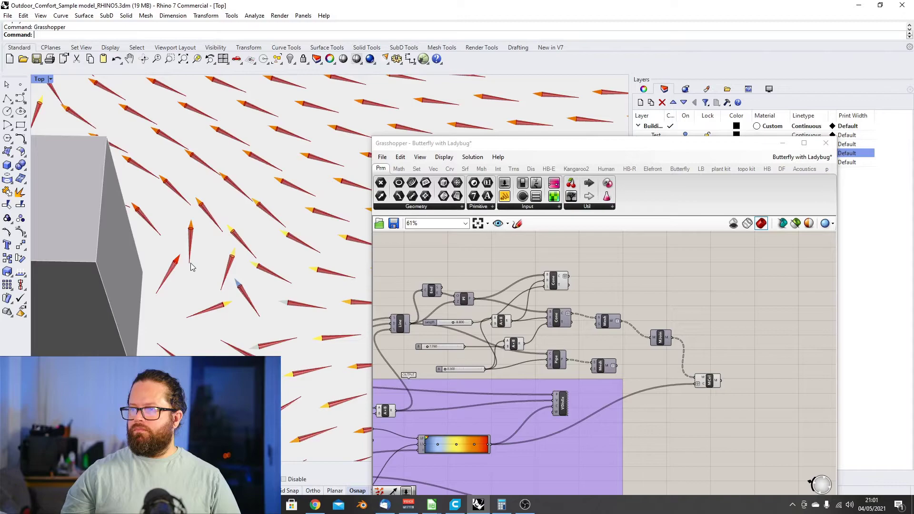
pyautogui.scroll(5, 191, 264)
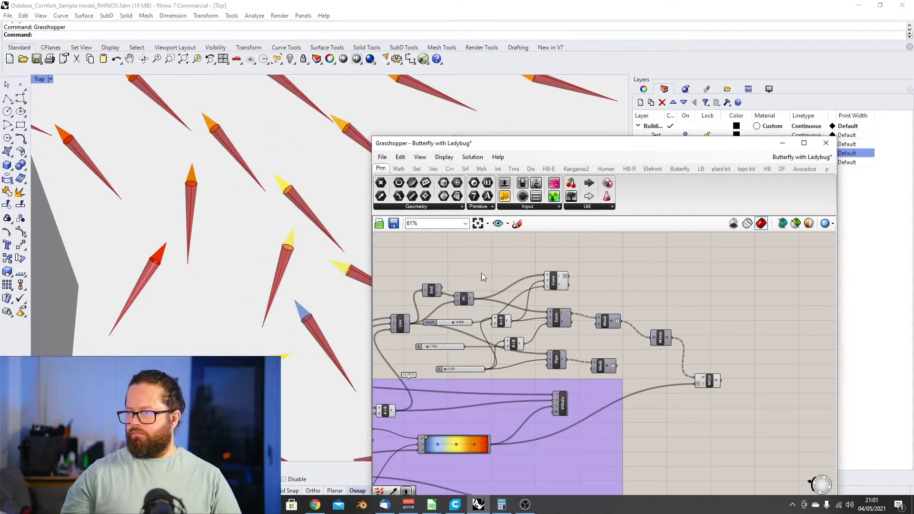
pyautogui.scroll(3, 571, 290)
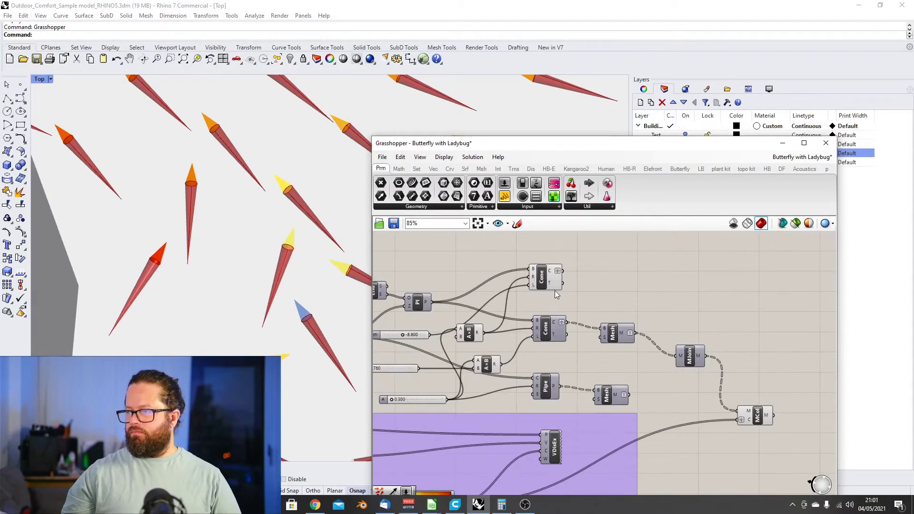
pyautogui.click(542, 278)
pyautogui.rightClick(547, 272)
pyautogui.click(566, 292)
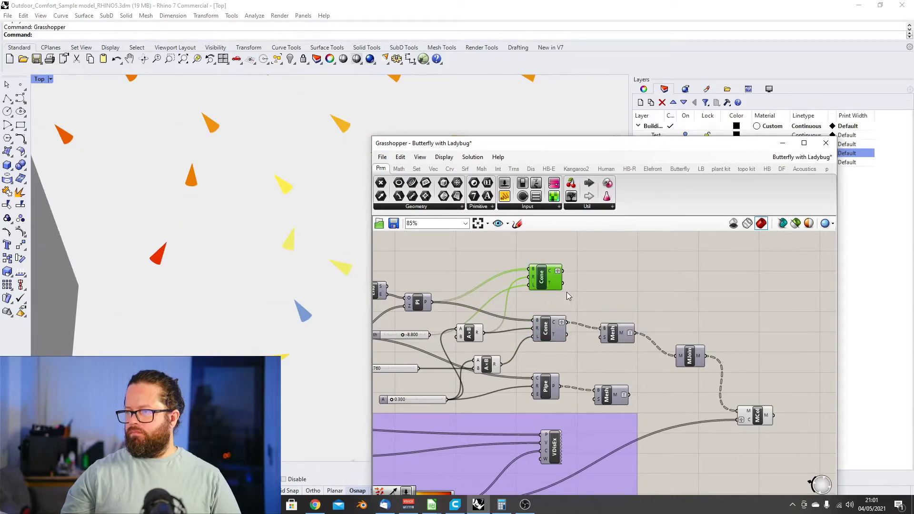
# Duplicate the cone's Mesh component, feed it from the duplicate Cone and connect its output to Mesh Join
pyautogui.scroll(-3, 579, 305)
pyautogui.scroll(4, 579, 304)
pyautogui.click(547, 329)
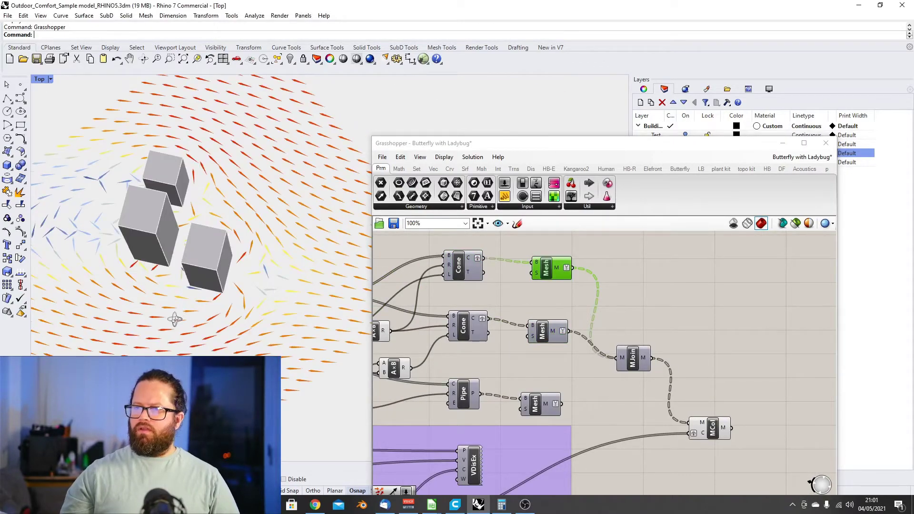
# Examine the tapered arrows around the buildings and trace the point and vector parameters that feed the Line component
pyautogui.moveTo(174, 318); pyautogui.dragTo(177, 315, button='right')
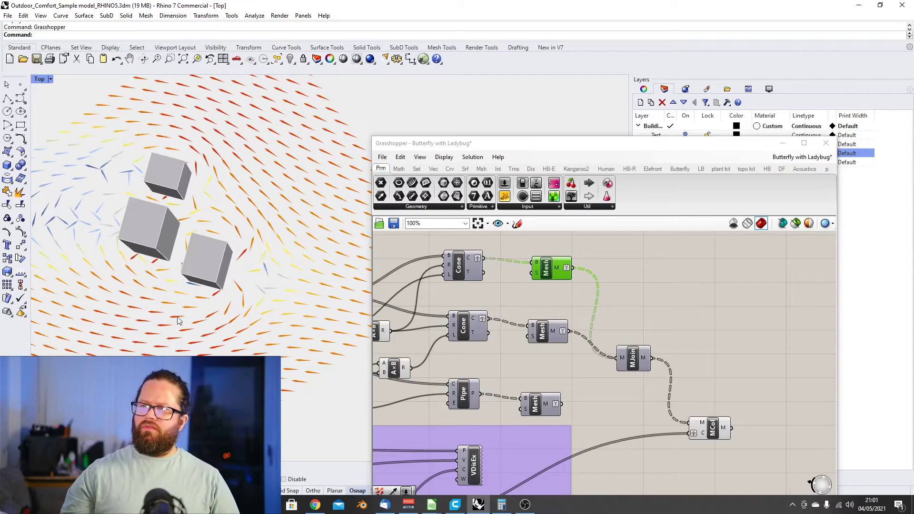
pyautogui.scroll(-1, 230, 273)
pyautogui.keyDown('shift'); pyautogui.moveTo(230, 273); pyautogui.dragTo(280, 266, button='right'); pyautogui.keyUp('shift')
pyautogui.scroll(6, 286, 281)
pyautogui.scroll(-4, 533, 338)
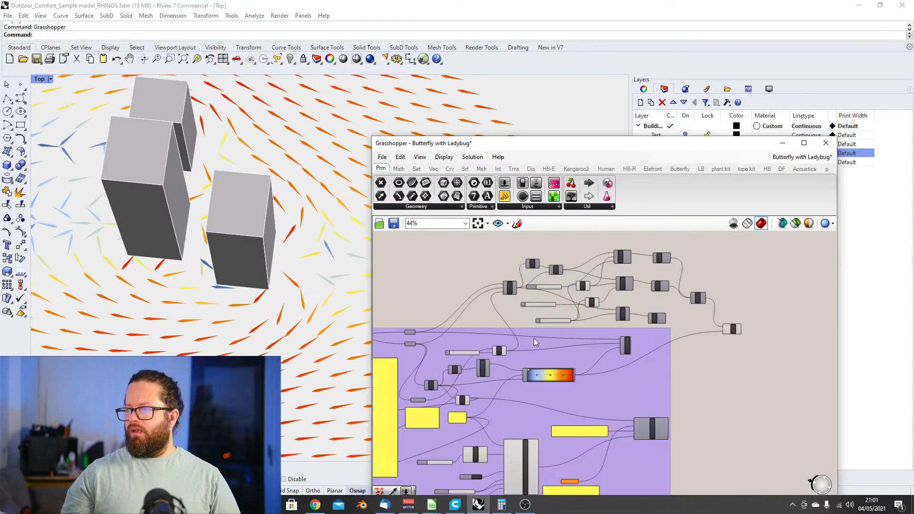
pyautogui.scroll(3, 502, 358)
pyautogui.scroll(-3, 492, 360)
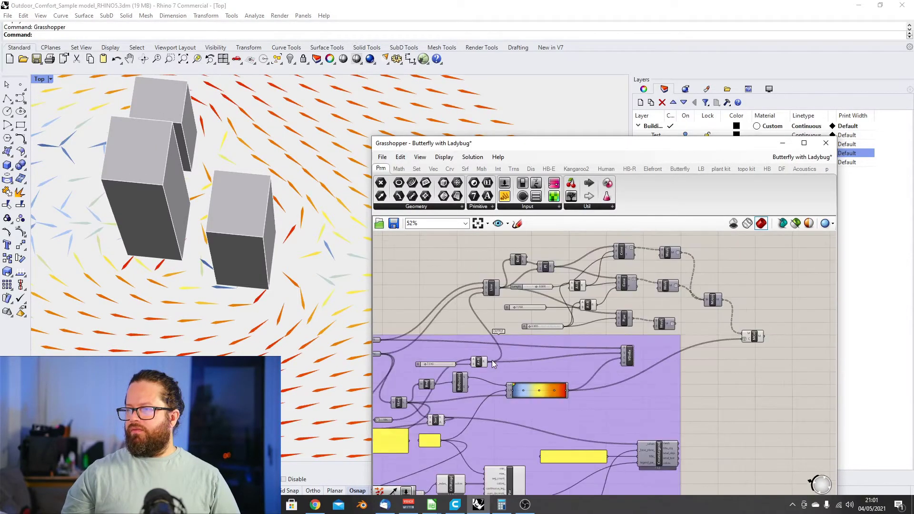
pyautogui.scroll(2, 435, 354)
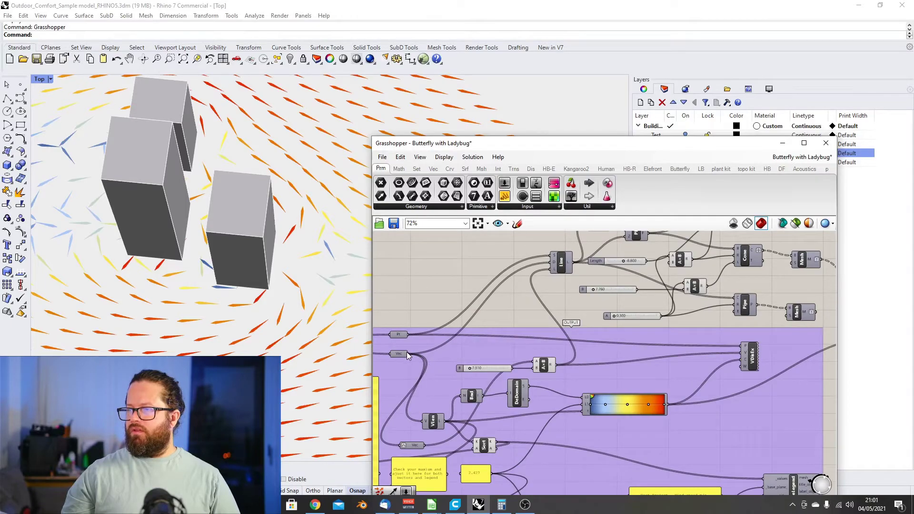
pyautogui.moveTo(407, 353); pyautogui.dragTo(555, 272)
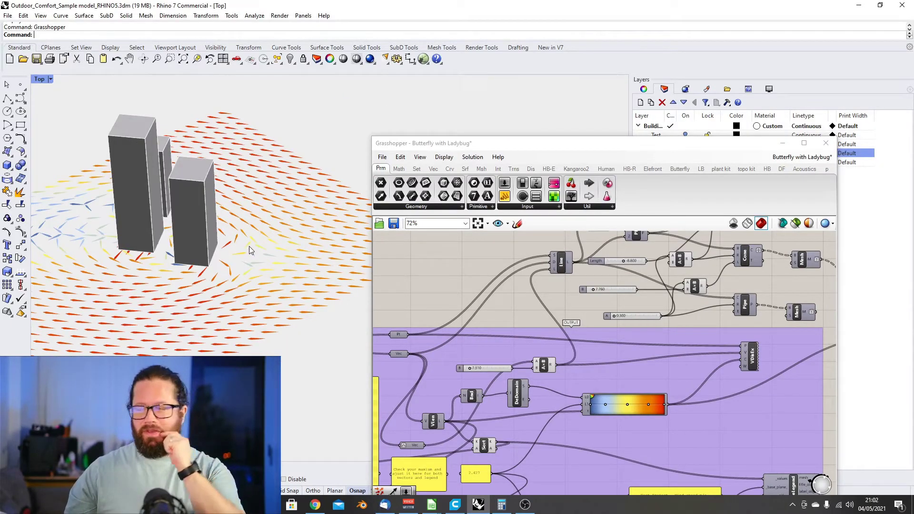
# Review the component chain from Line SDL through the cones and pipe to the joined, coloured mesh
pyautogui.click(477, 259)
pyautogui.scroll(-5, 460, 259)
pyautogui.scroll(-2, 571, 270)
pyautogui.scroll(5, 590, 247)
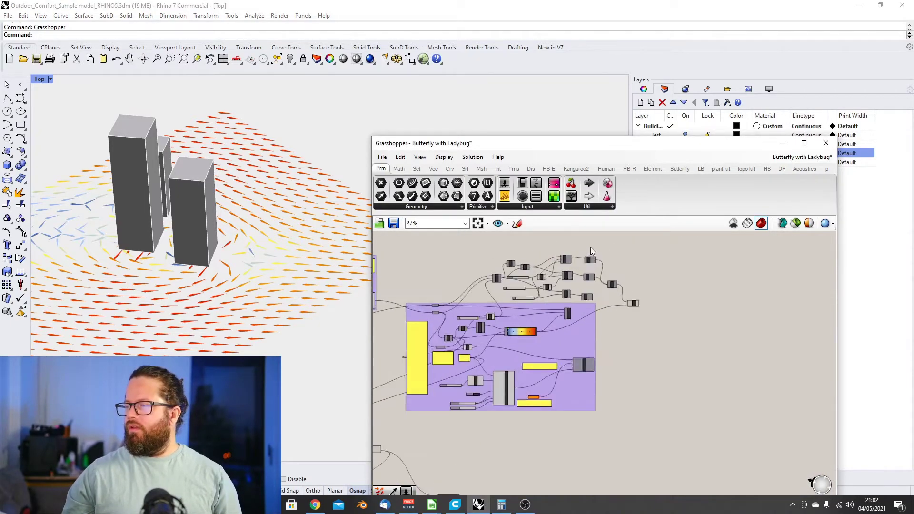
pyautogui.scroll(-2, 555, 279)
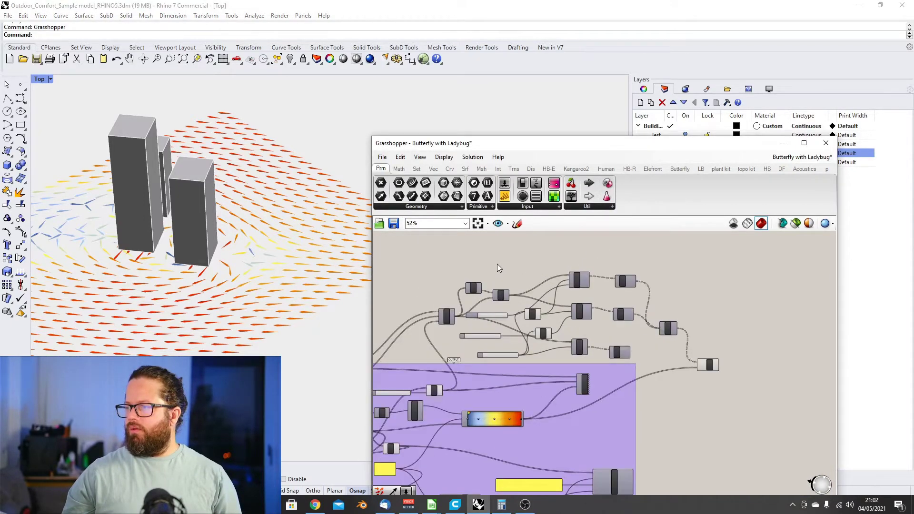
pyautogui.scroll(5, 476, 284)
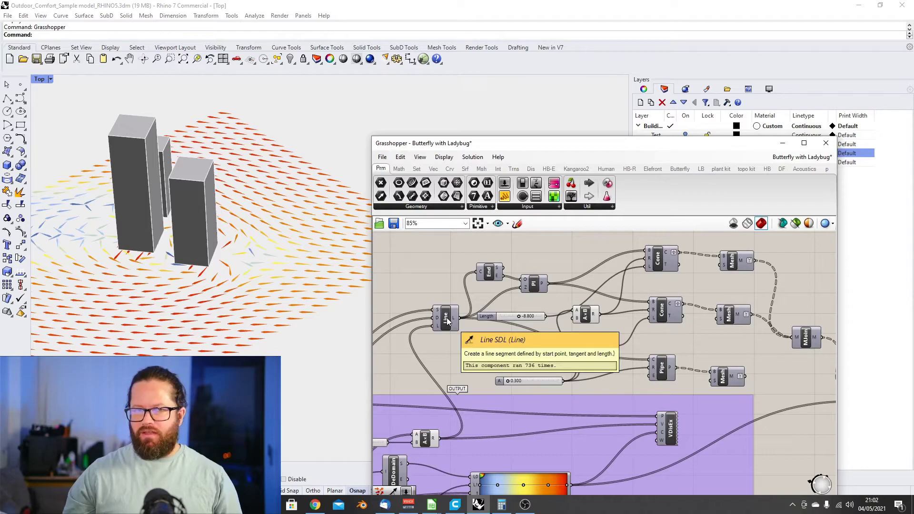
pyautogui.scroll(-6, 476, 300)
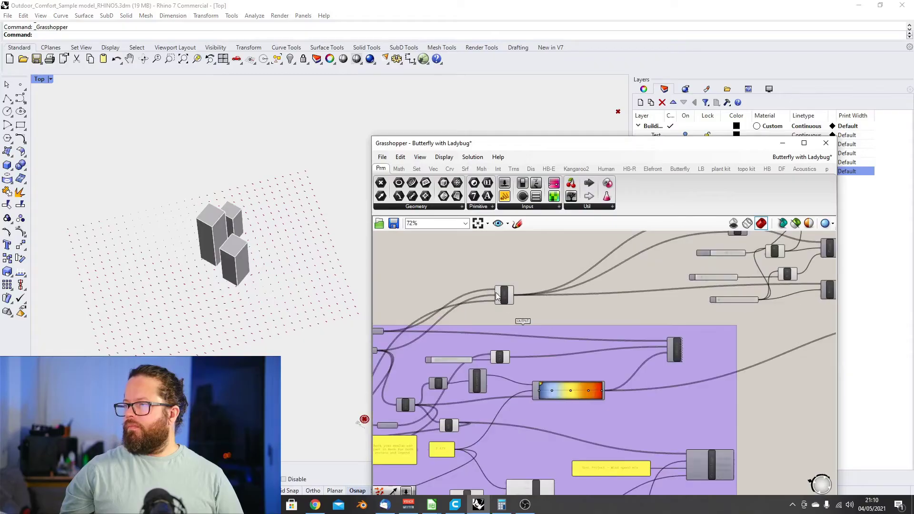
# Turn off the preview of the Line SDL component
pyautogui.scroll(3, 510, 301)
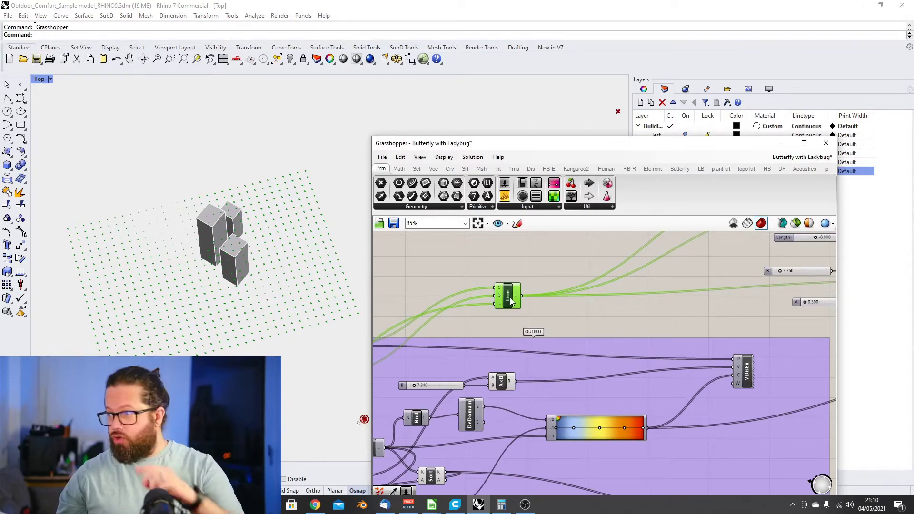
pyautogui.rightClick(510, 300)
pyautogui.click(544, 316)
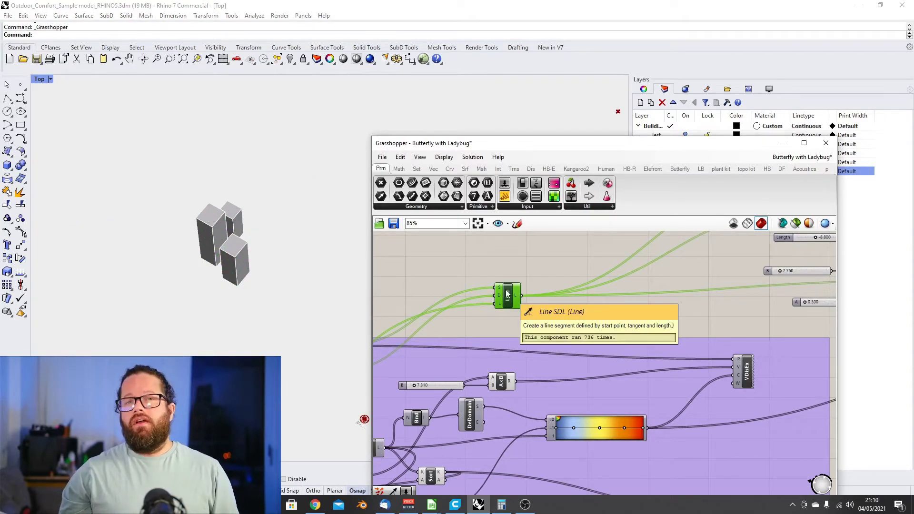
pyautogui.click(501, 268)
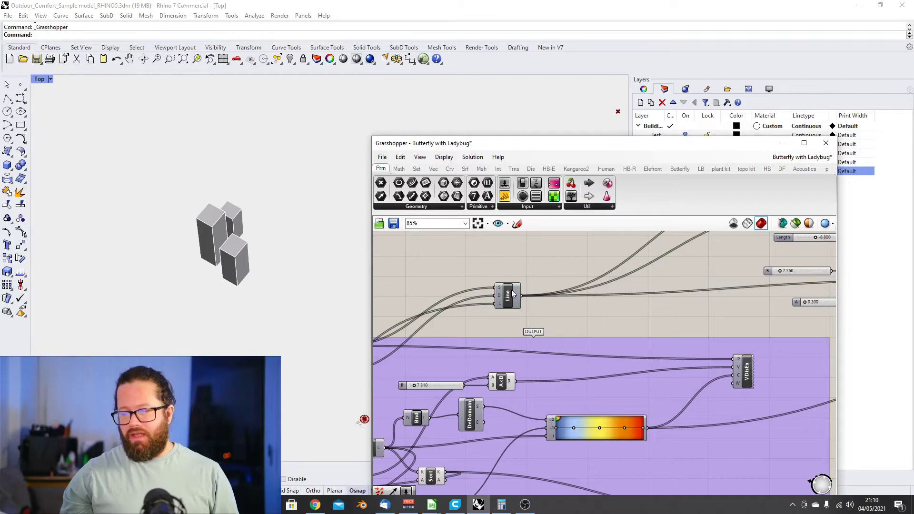
# Examine the Line component's start, direction and length inputs and the parameters they come from
pyautogui.moveTo(508, 304); pyautogui.dragTo(509, 288)
pyautogui.scroll(5, 517, 293)
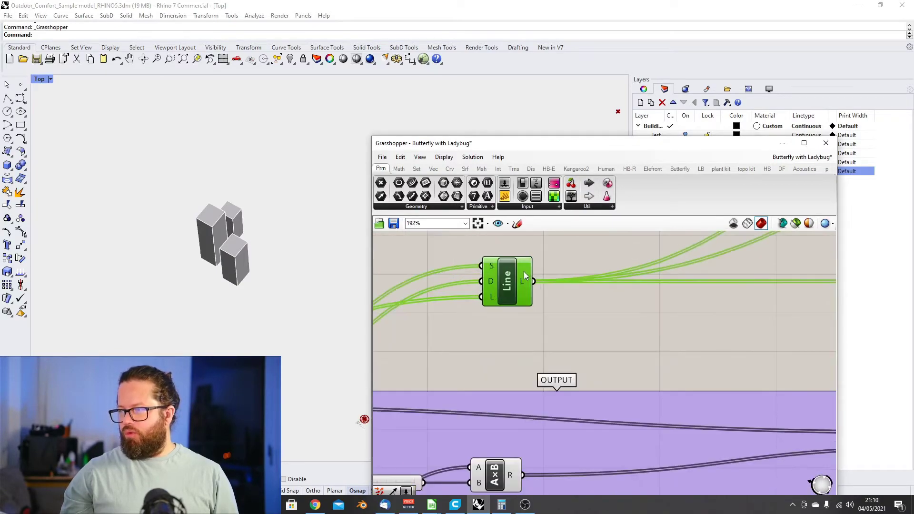
pyautogui.scroll(-6, 527, 278)
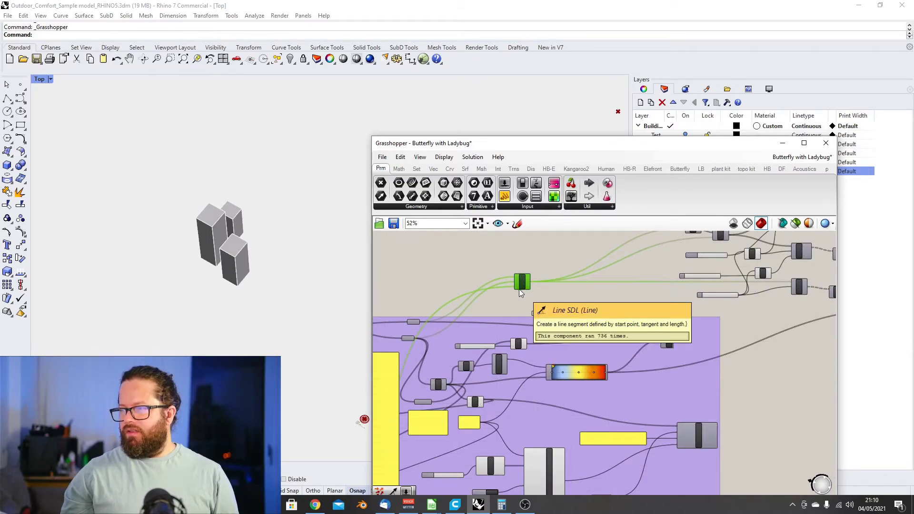
pyautogui.scroll(5, 519, 288)
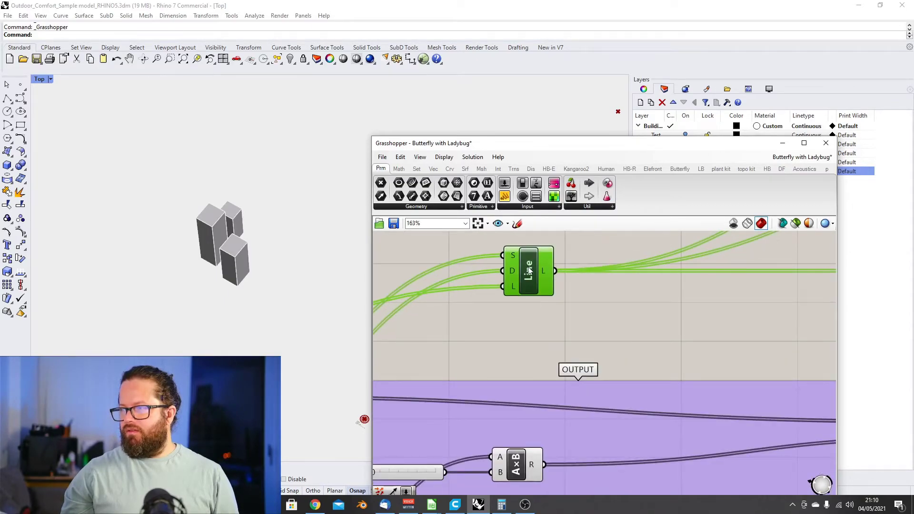
pyautogui.moveTo(529, 270); pyautogui.dragTo(544, 309)
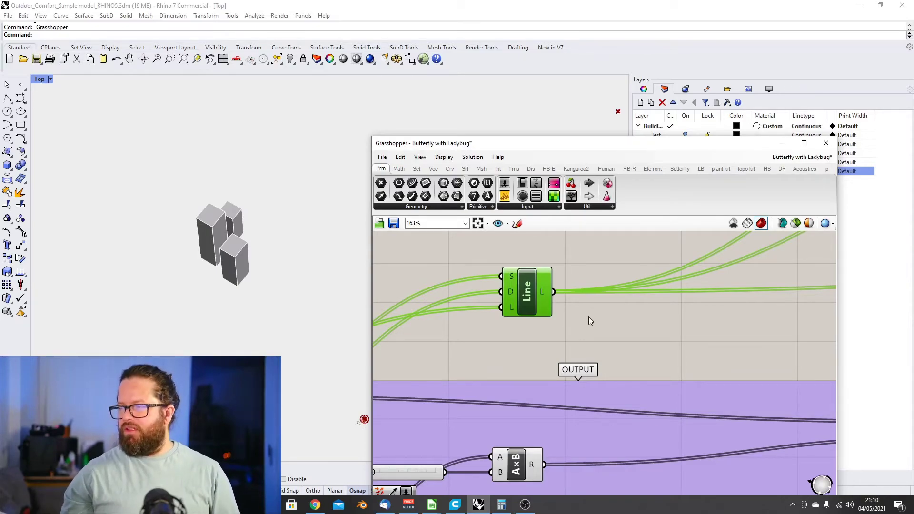
pyautogui.scroll(-3, 519, 297)
pyautogui.scroll(5, 518, 295)
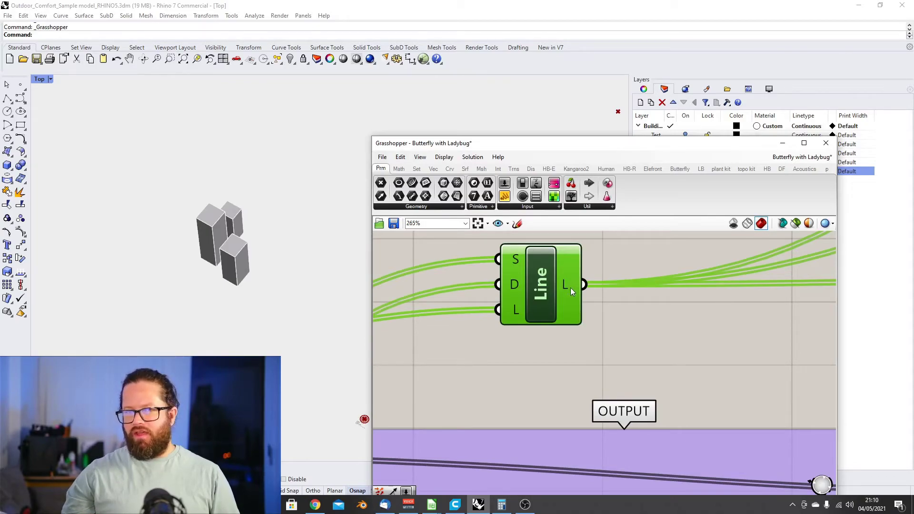
pyautogui.scroll(-2, 464, 286)
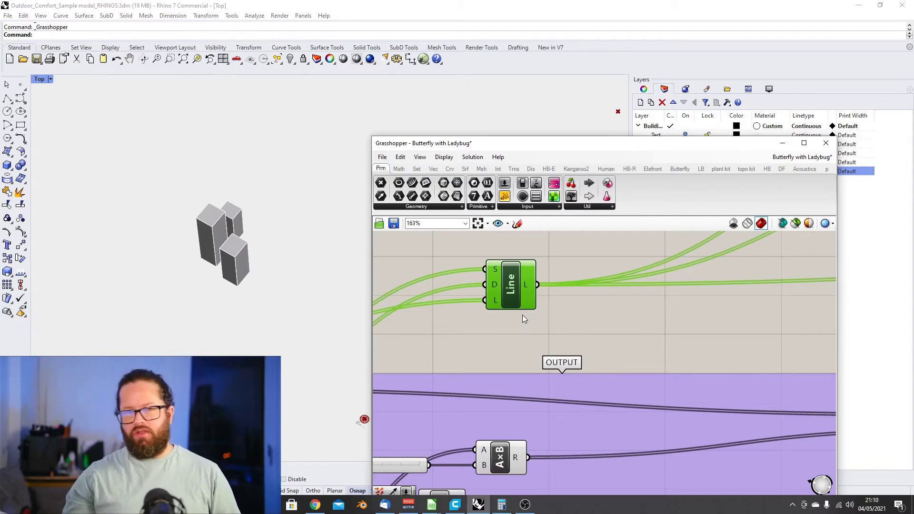
pyautogui.scroll(-4, 580, 285)
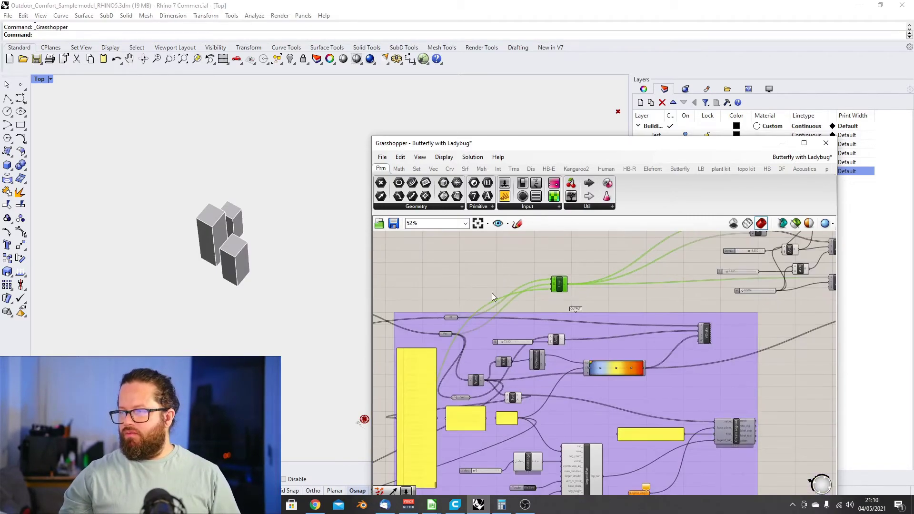
pyautogui.scroll(2, 465, 317)
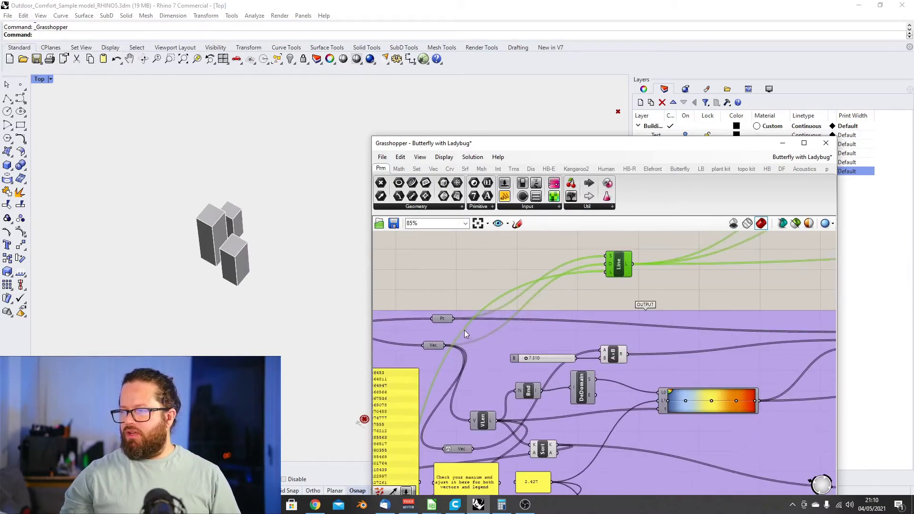
# Turn on the Line component's preview and inspect a single wind line up close in the viewport
pyautogui.rightClick(623, 263)
pyautogui.click(646, 284)
pyautogui.scroll(8, 289, 222)
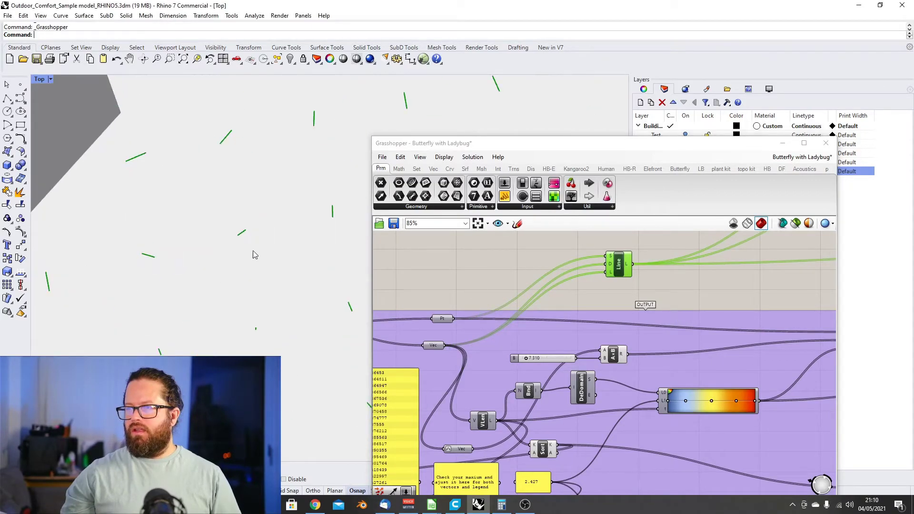
pyautogui.scroll(6, 268, 293)
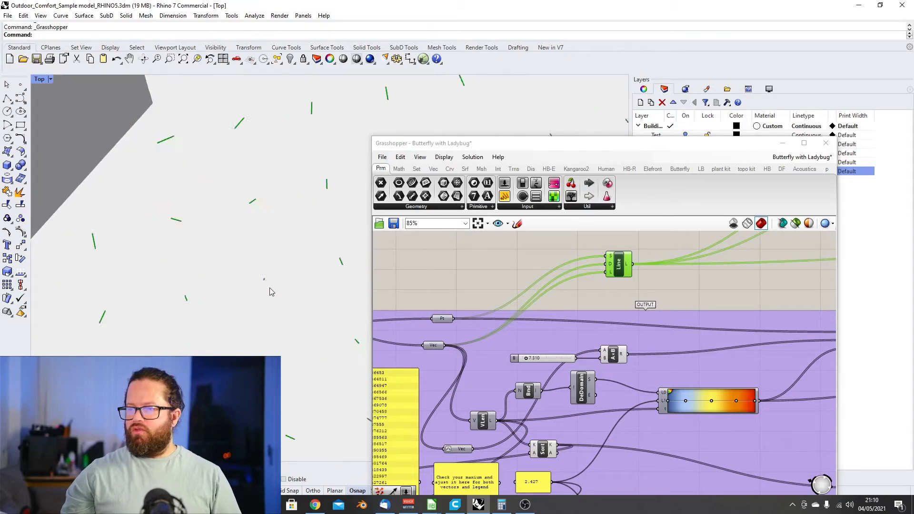
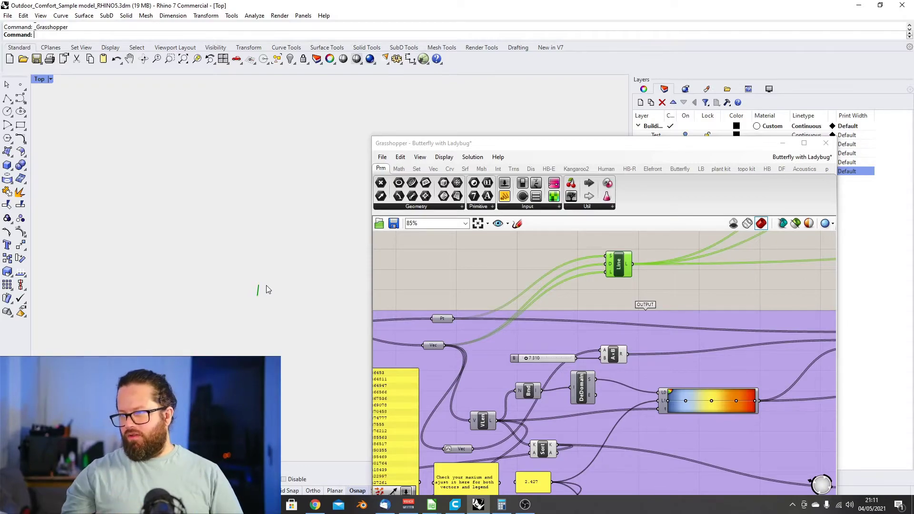
pyautogui.scroll(-2, 281, 296)
pyautogui.scroll(7, 272, 293)
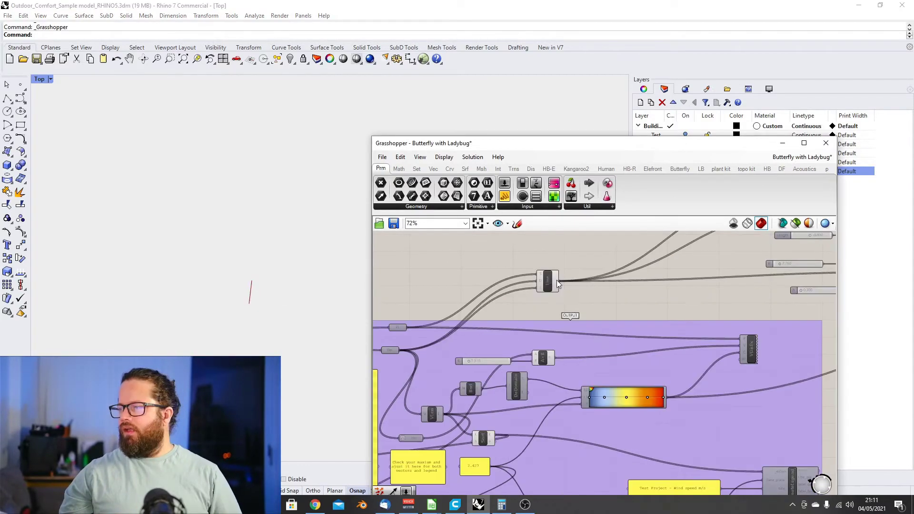
# Open the bake attributes for the Line component and set Decorations to ArrowAtEnd
pyautogui.click(556, 283)
pyautogui.scroll(3, 555, 282)
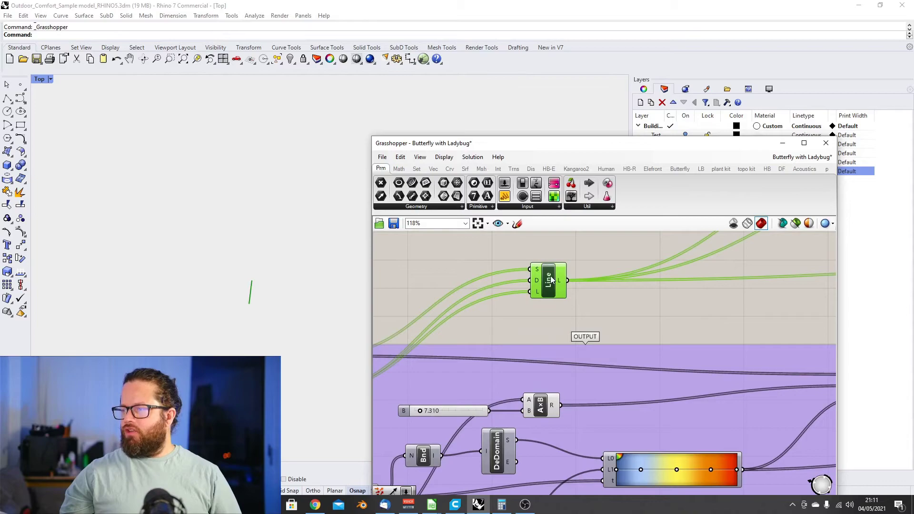
pyautogui.rightClick(550, 280)
pyautogui.click(582, 316)
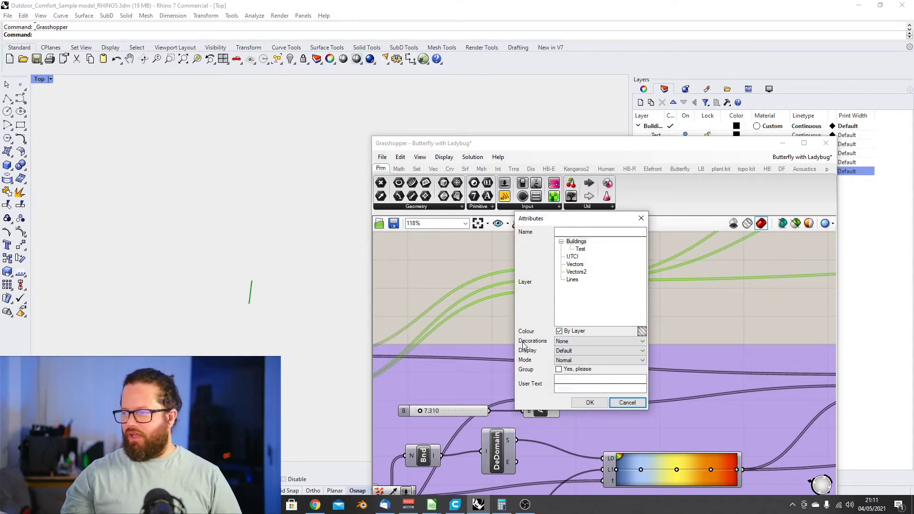
pyautogui.click(611, 341)
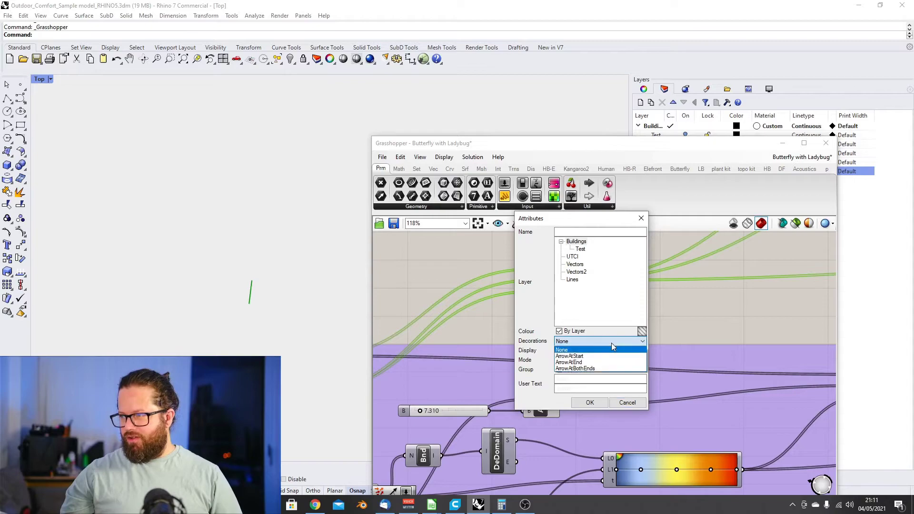
pyautogui.click(569, 363)
pyautogui.click(552, 338)
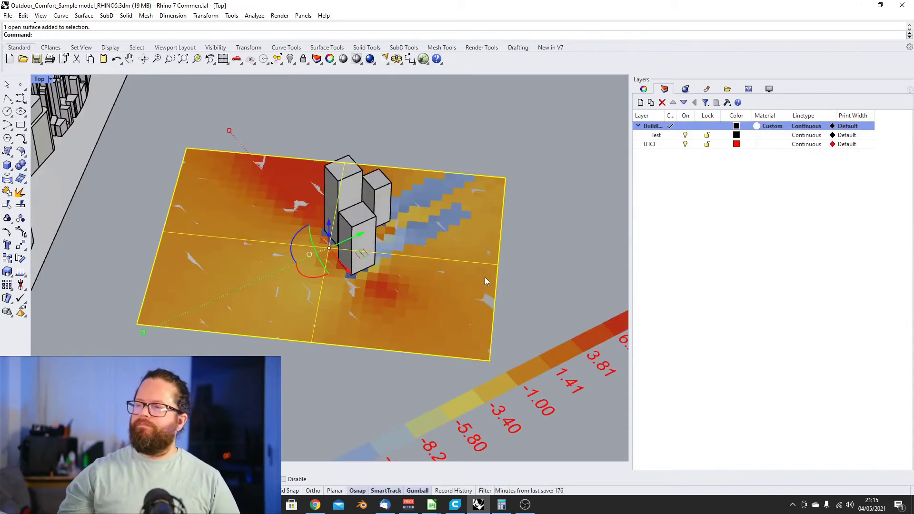
# Hide the surface that overlaps the coloured UTCI mesh beneath the buildings
pyautogui.click(458, 261)
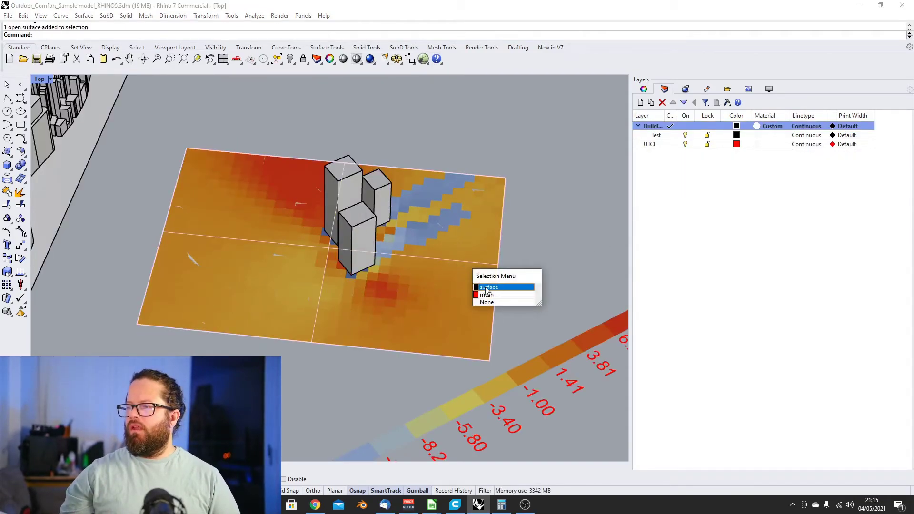
pyautogui.click(485, 287)
pyautogui.click(290, 59)
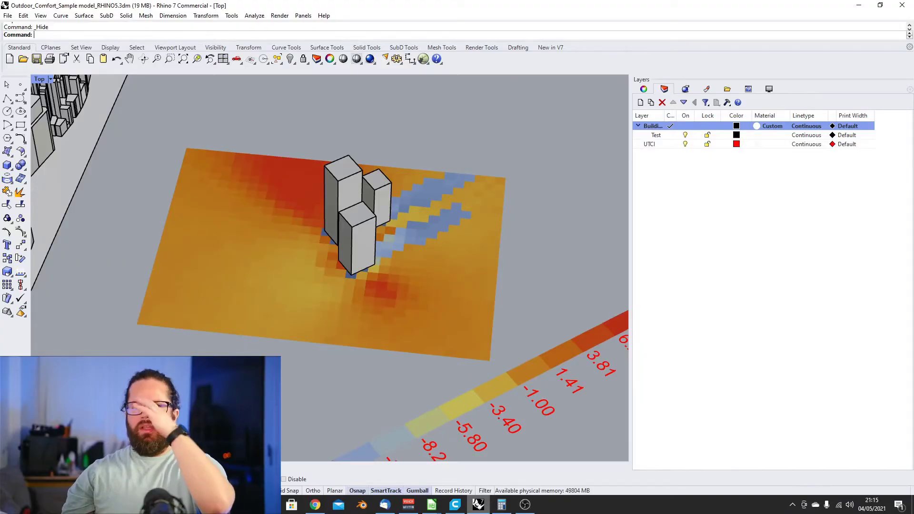
# Open Grasshopper and examine the wind vector display and legend group alongside the arrows over the UTCI mesh
pyautogui.moveTo(473, 506)
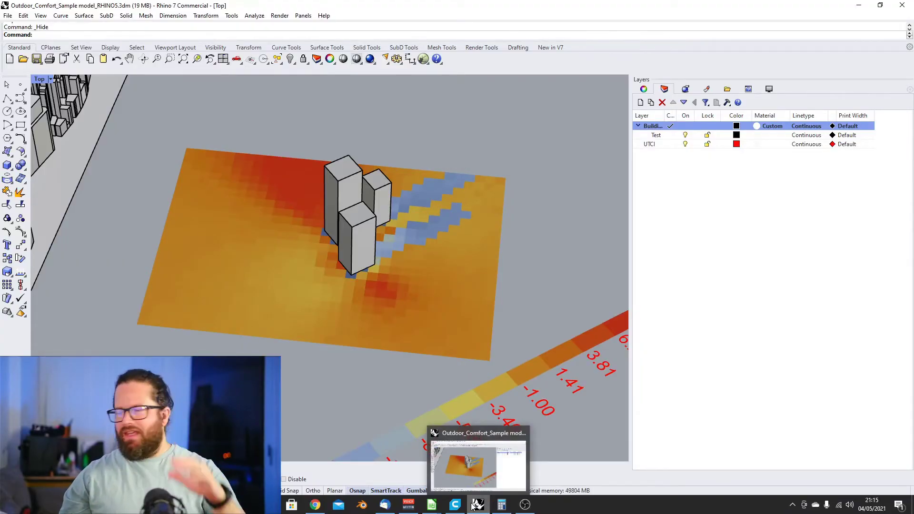
pyautogui.click(423, 60)
pyautogui.scroll(-8, 655, 289)
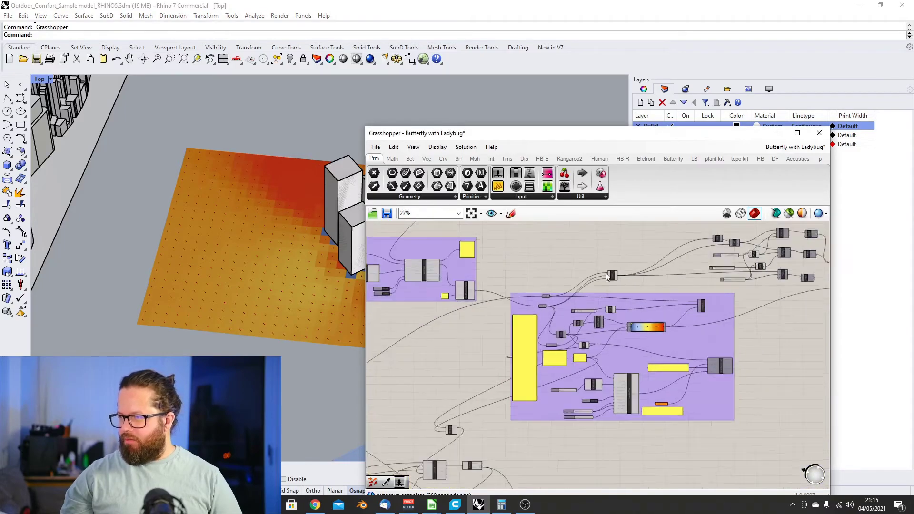
pyautogui.scroll(8, 572, 295)
pyautogui.scroll(-3, 475, 321)
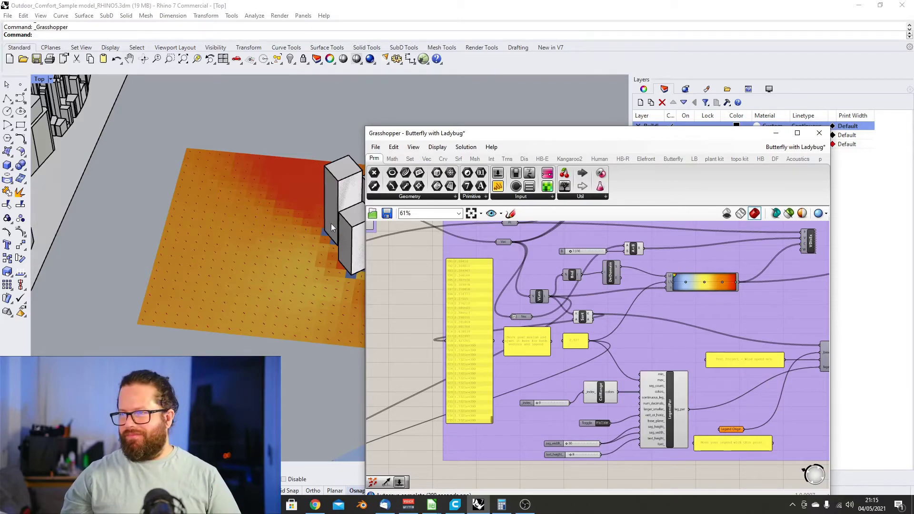
pyautogui.moveTo(241, 222); pyautogui.dragTo(217, 218, button='right')
pyautogui.scroll(4, 262, 242)
pyautogui.scroll(-2, 262, 229)
pyautogui.moveTo(479, 344); pyautogui.dragTo(497, 293, button='right')
pyautogui.scroll(-2, 498, 292)
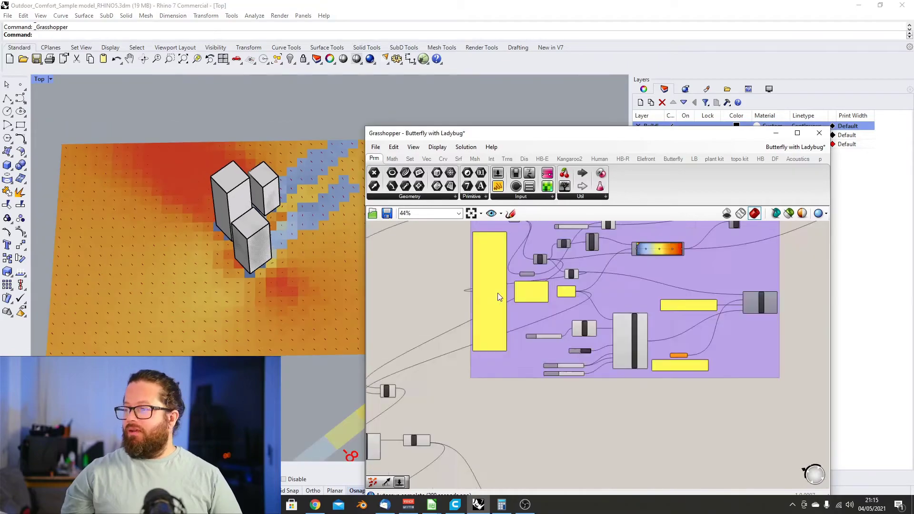
pyautogui.scroll(3, 498, 292)
pyautogui.scroll(-5, 495, 290)
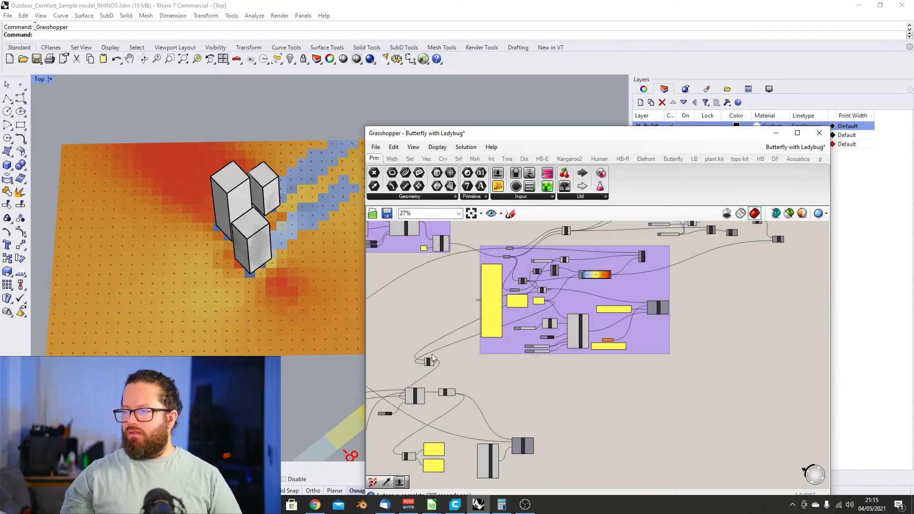
# Locate the Python component below the OUTPUT group and select the Line component above that group
pyautogui.scroll(6, 432, 358)
pyautogui.click(431, 361)
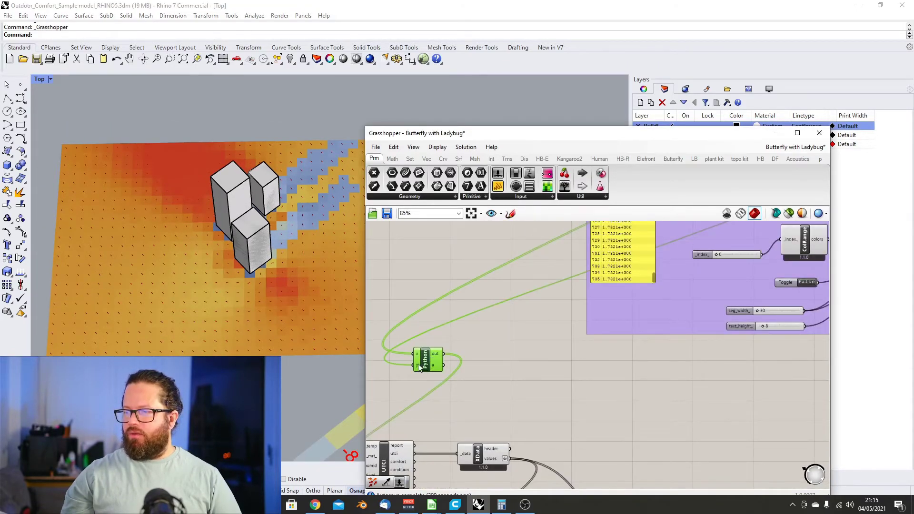
pyautogui.scroll(-3, 489, 381)
pyautogui.scroll(-3, 456, 369)
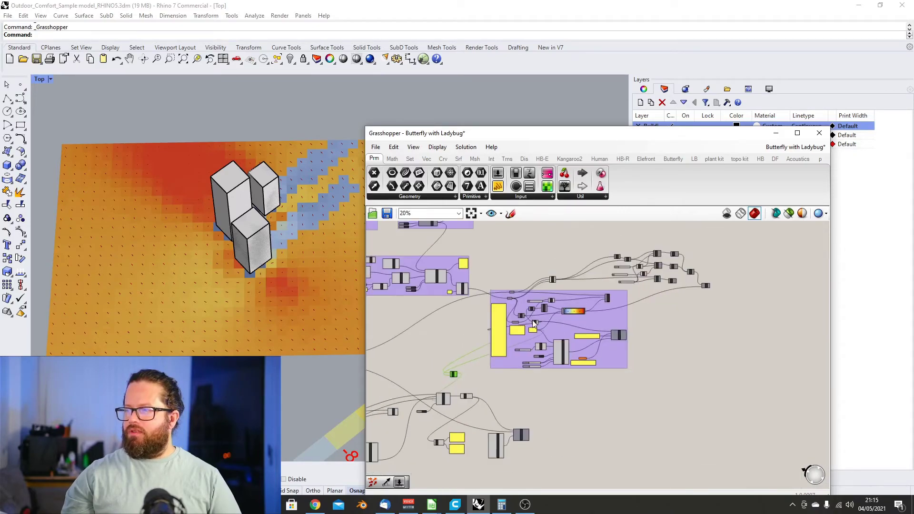
pyautogui.scroll(1, 490, 322)
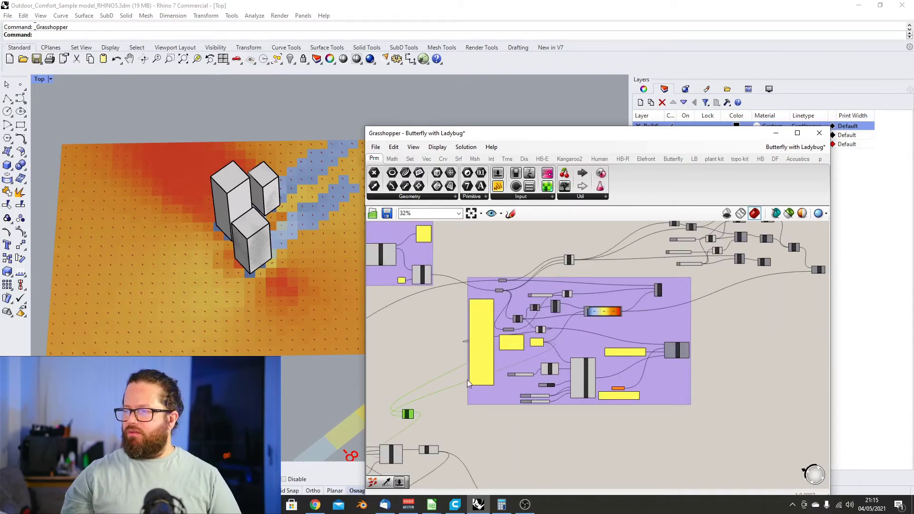
pyautogui.scroll(4, 548, 282)
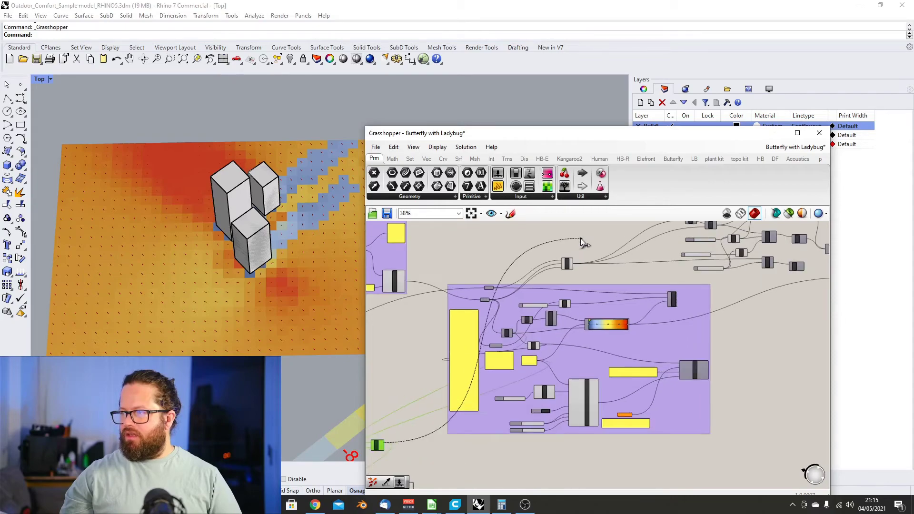
pyautogui.moveTo(551, 286); pyautogui.dragTo(553, 314)
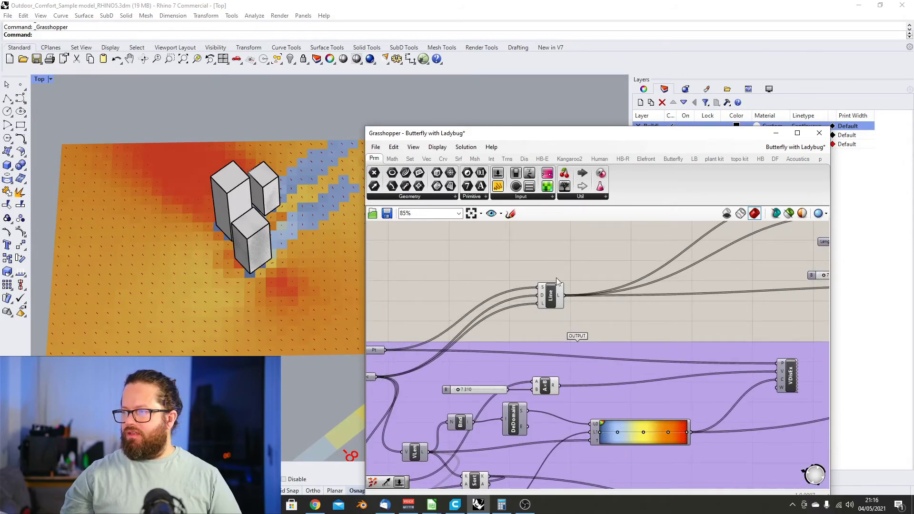
pyautogui.click(556, 293)
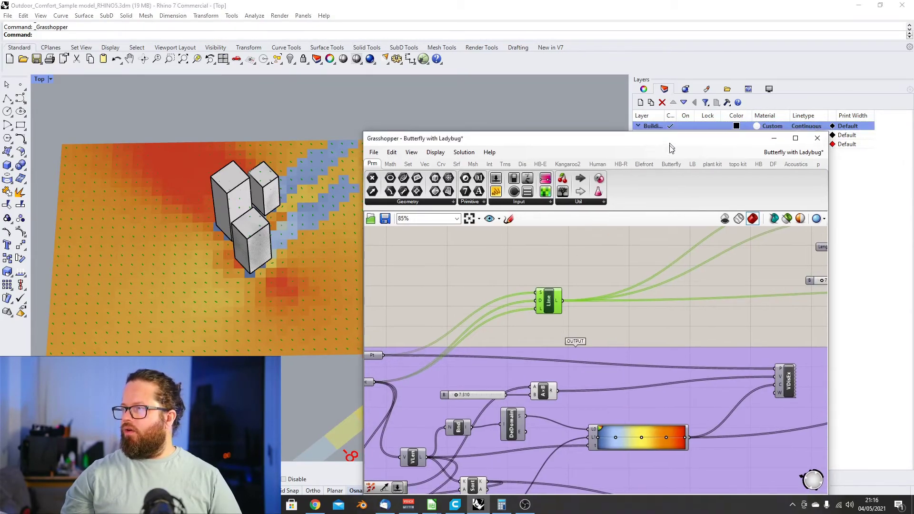
# Create a Rhino layer named Vectors and turn off the Test and UTCI layers
pyautogui.moveTo(669, 134); pyautogui.dragTo(649, 235)
pyautogui.click(641, 103)
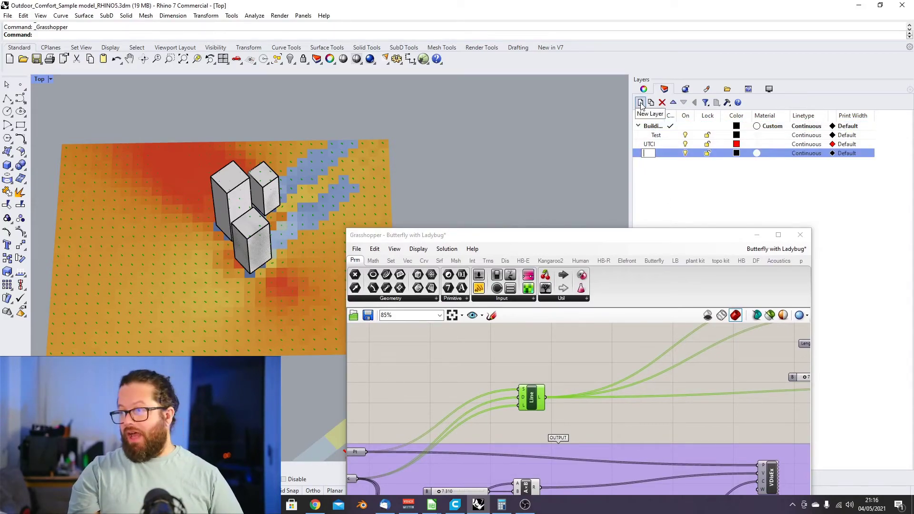
pyautogui.write('Vectors')
pyautogui.click(534, 395)
pyautogui.click(691, 156)
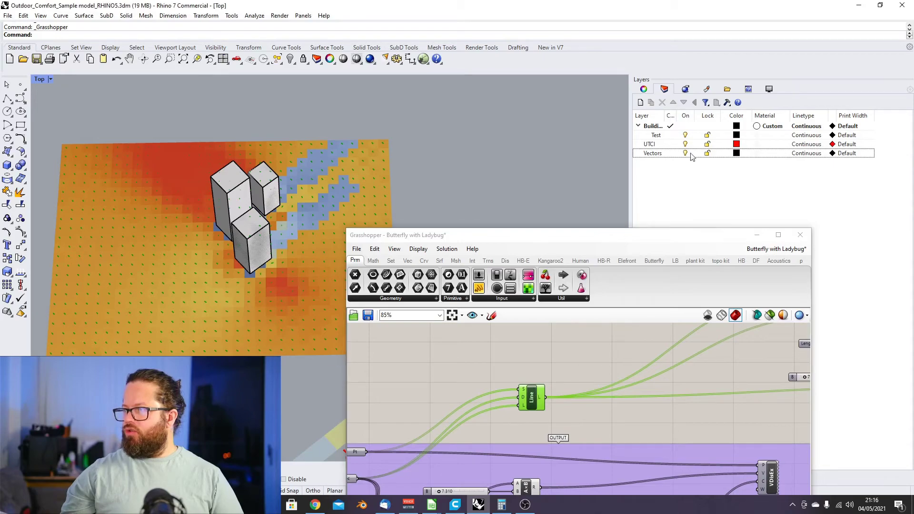
pyautogui.click(686, 142)
pyautogui.click(685, 145)
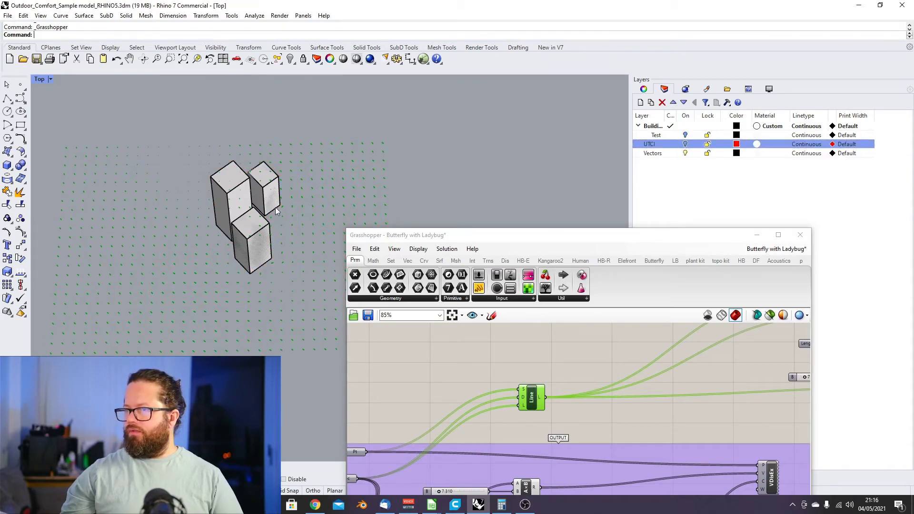
# Bake the Line component onto the Vectors layer with ArrowAtEnd decorations and inspect the arrows beside the buildings
pyautogui.scroll(5, 275, 207)
pyautogui.rightClick(533, 393)
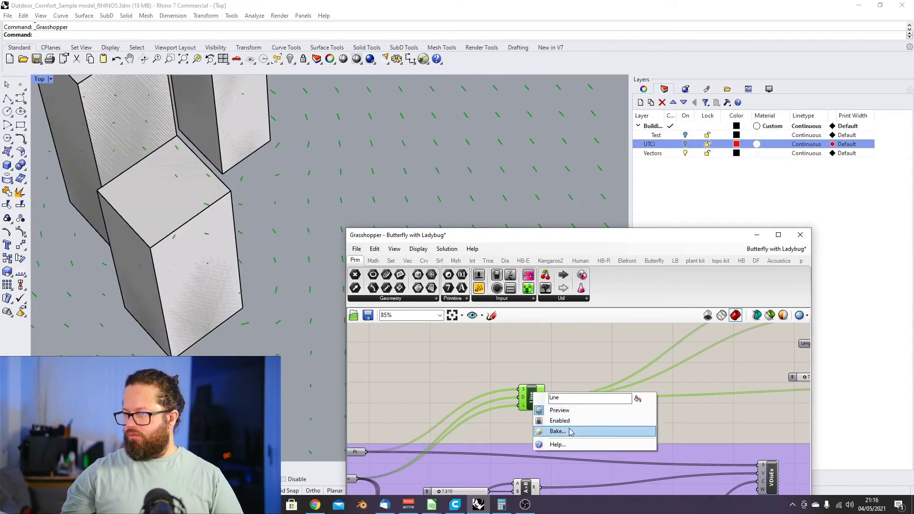
pyautogui.click(568, 432)
pyautogui.moveTo(566, 307); pyautogui.dragTo(585, 206)
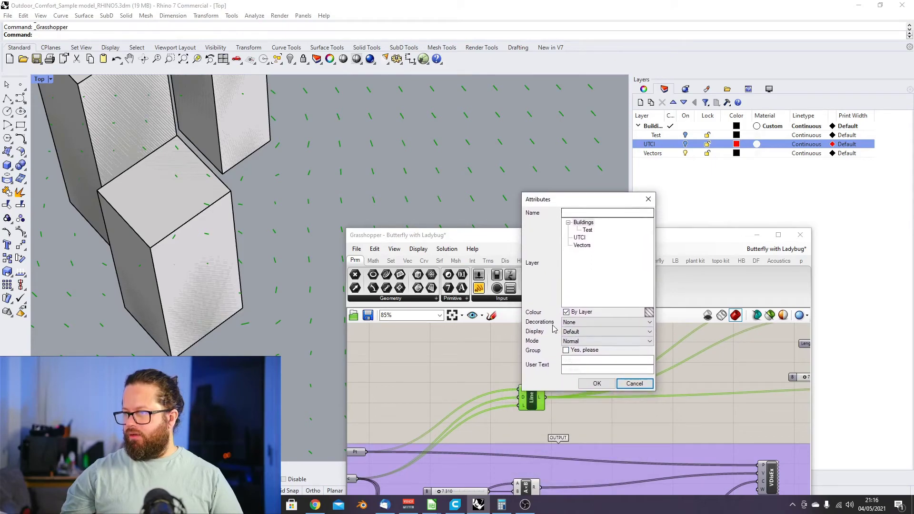
pyautogui.click(595, 322)
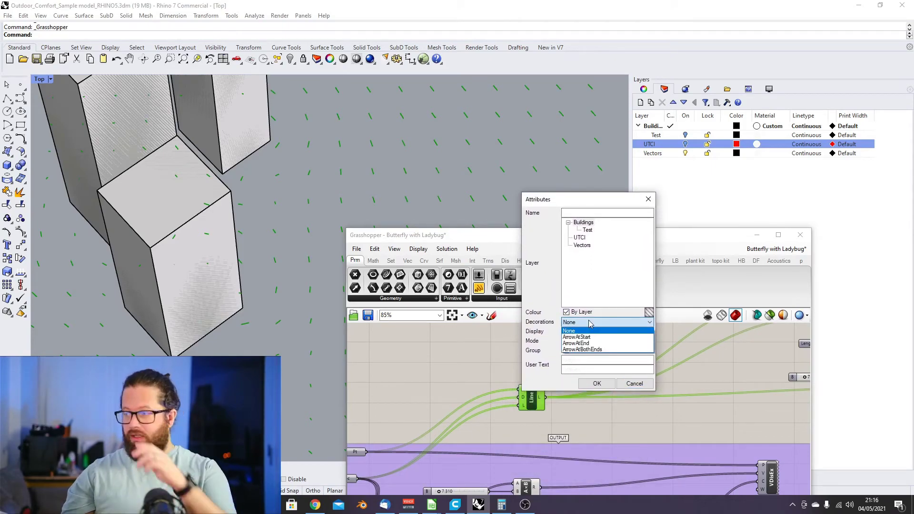
pyautogui.click(582, 345)
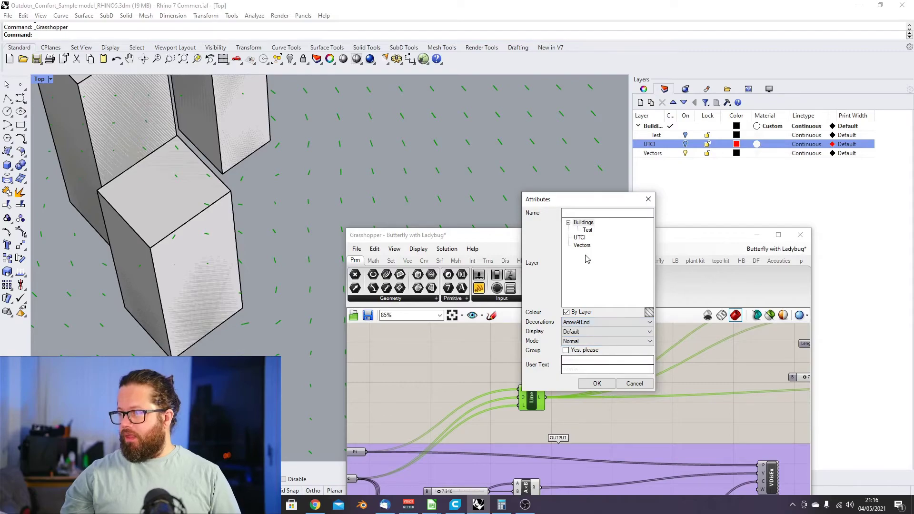
pyautogui.click(581, 245)
pyautogui.click(596, 384)
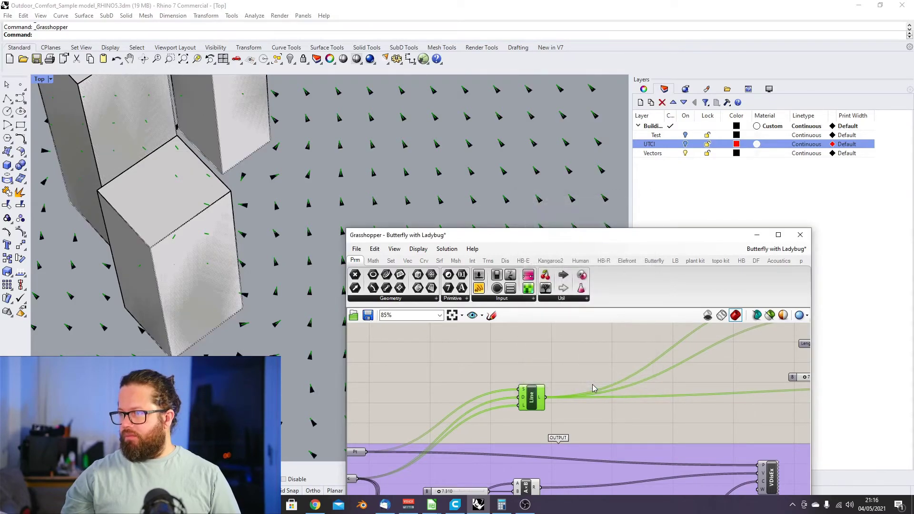
pyautogui.scroll(-8, 422, 212)
pyautogui.scroll(10, 257, 214)
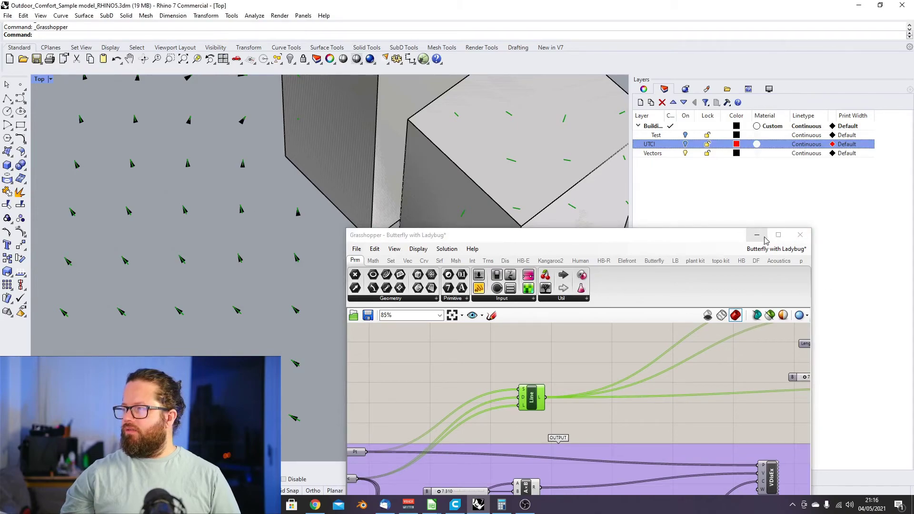
pyautogui.click(800, 236)
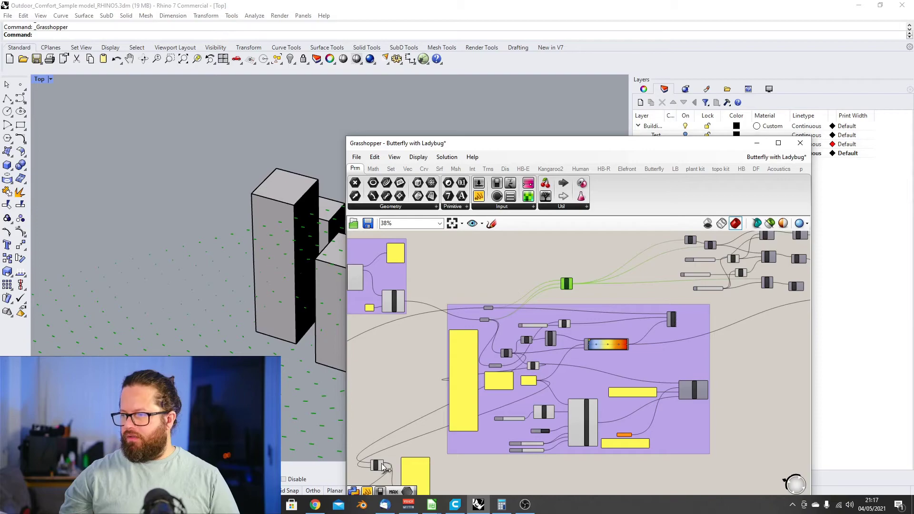
# Wire the Python component's output into the Line component's L input
pyautogui.moveTo(470, 410); pyautogui.dragTo(563, 286)
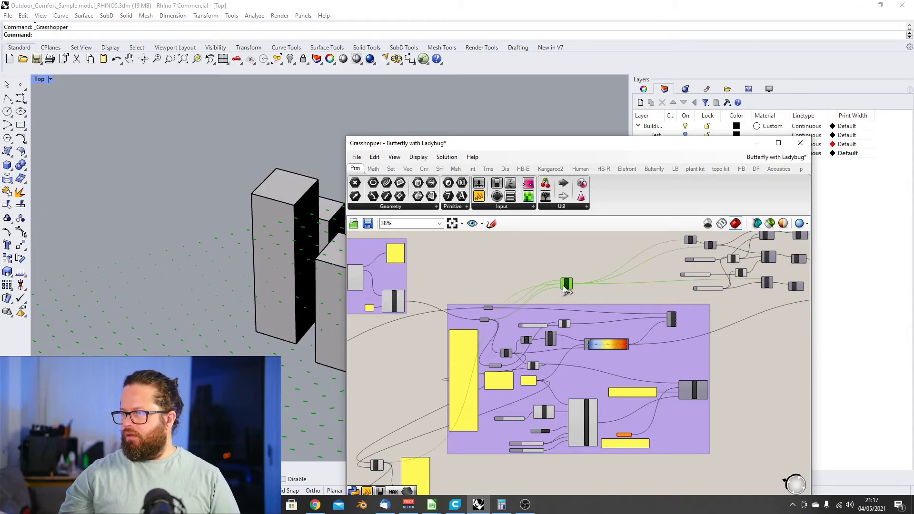
pyautogui.scroll(-1, 563, 287)
pyautogui.moveTo(412, 442); pyautogui.dragTo(415, 421, button='right')
pyautogui.scroll(2, 414, 423)
pyautogui.moveTo(407, 422); pyautogui.dragTo(418, 313)
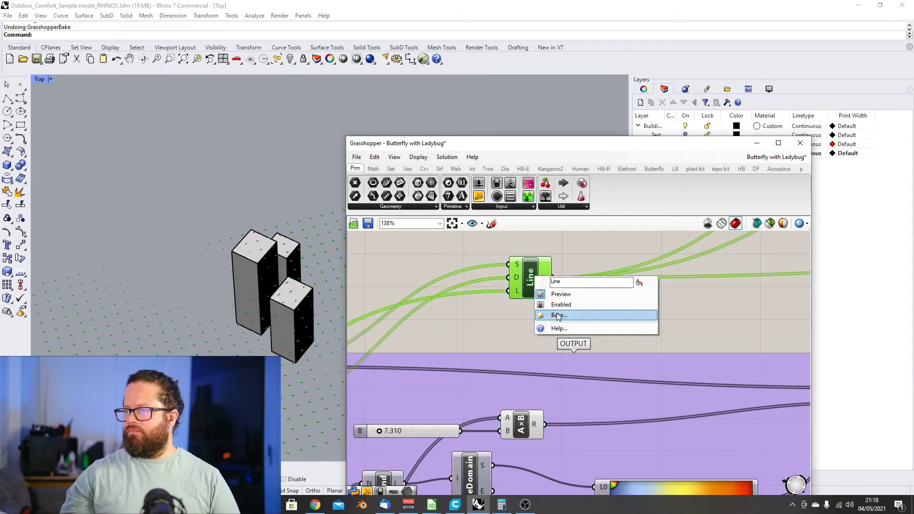
# Bake the rewired Line component onto the Vectors layer with Decorations set to ArrowAtEnd
pyautogui.click(562, 319)
pyautogui.click(556, 342)
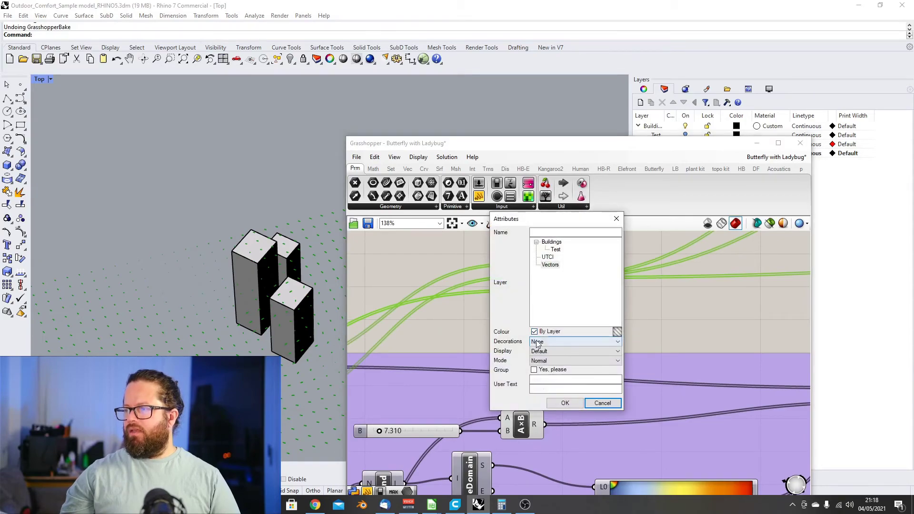
pyautogui.click(554, 363)
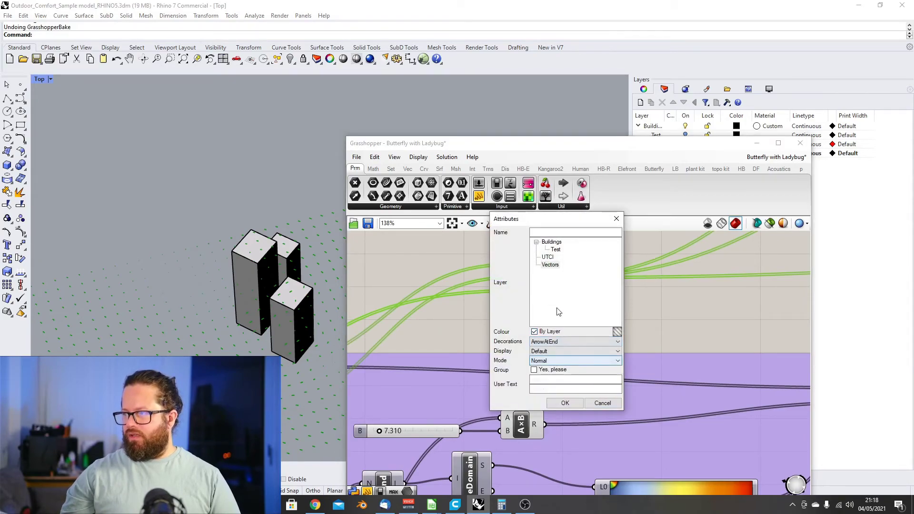
pyautogui.click(550, 265)
pyautogui.click(571, 401)
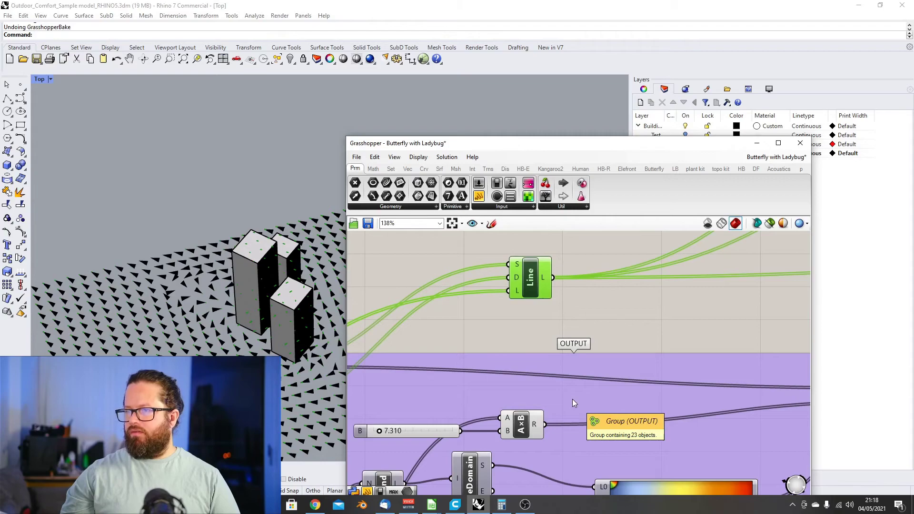
# Get the Grasshopper window out of the way and examine the baked arrow field around the three buildings
pyautogui.moveTo(668, 148); pyautogui.dragTo(699, 111)
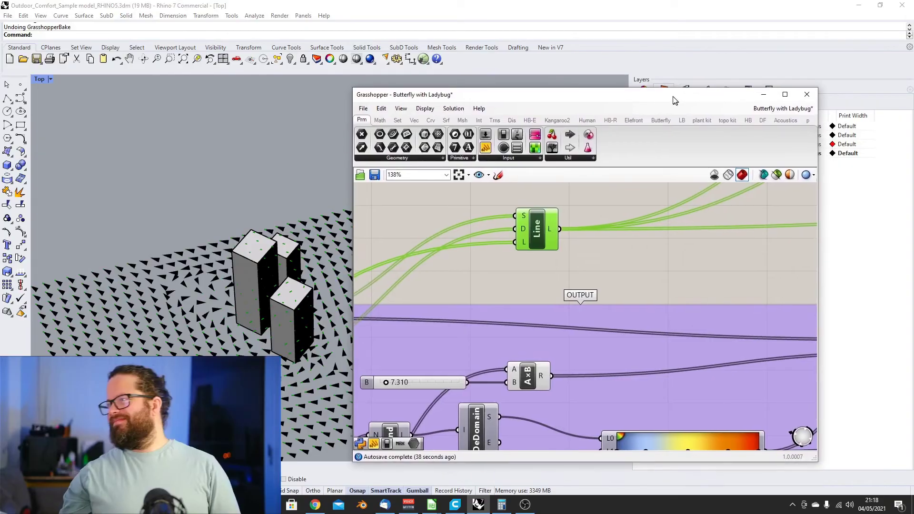
pyautogui.click(766, 98)
pyautogui.scroll(-3, 333, 310)
pyautogui.scroll(6, 319, 324)
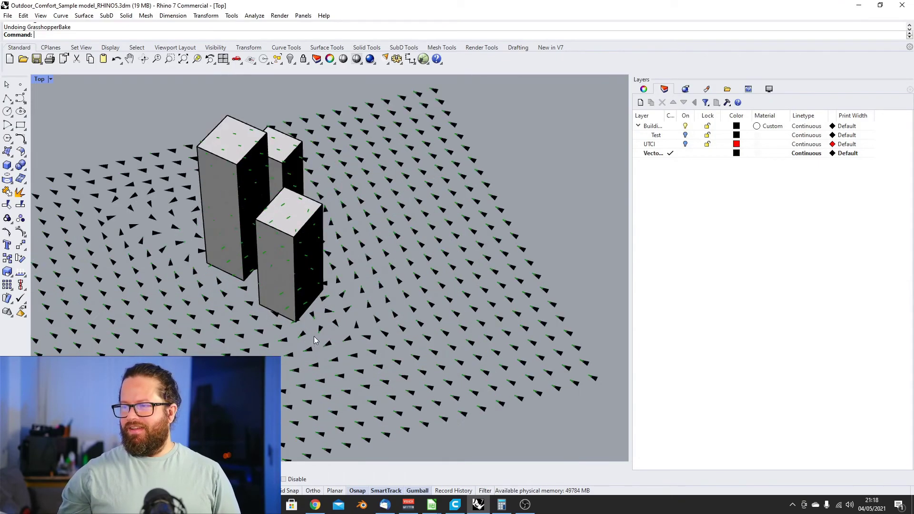
pyautogui.scroll(-3, 326, 311)
pyautogui.scroll(10, 358, 318)
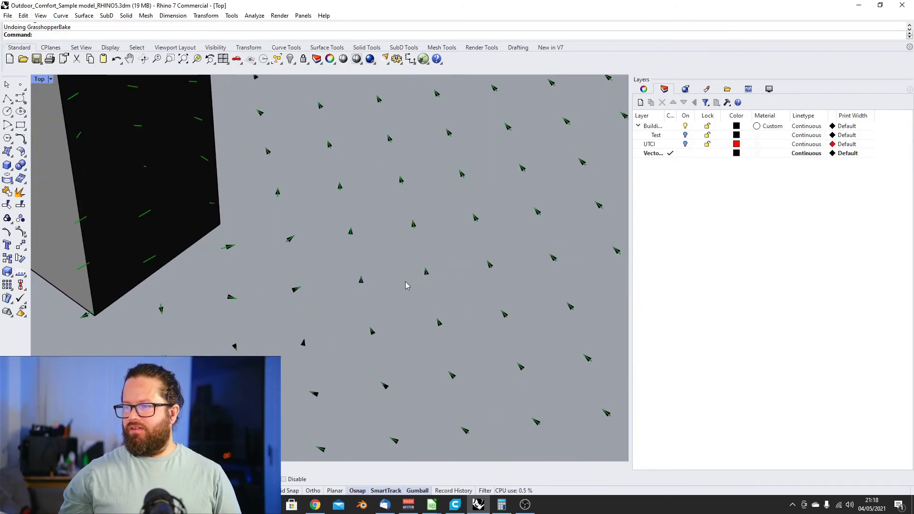
pyautogui.scroll(3, 379, 272)
pyautogui.scroll(-3, 379, 274)
# Inspect individual baked arrows up close and from afar, comparing arrowhead size with line length
pyautogui.moveTo(379, 275); pyautogui.dragTo(284, 260, button='right')
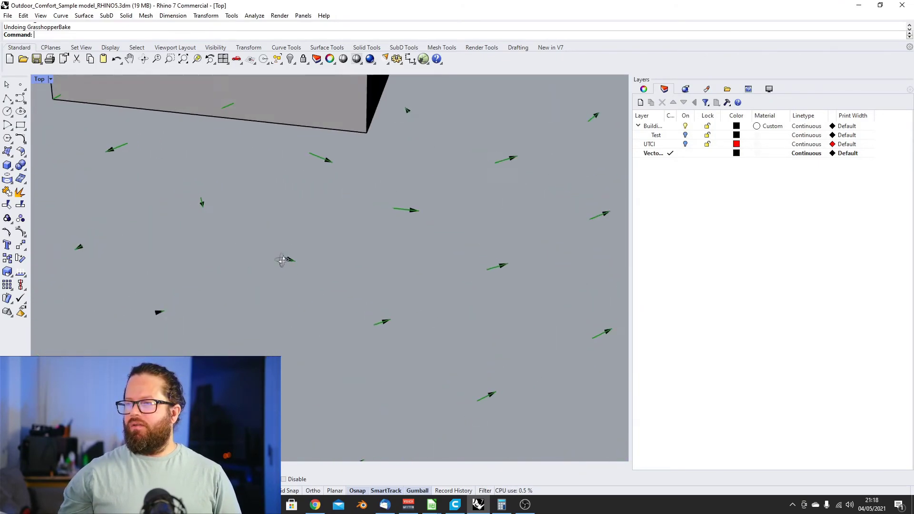
pyautogui.scroll(3, 449, 204)
pyautogui.scroll(3, 423, 213)
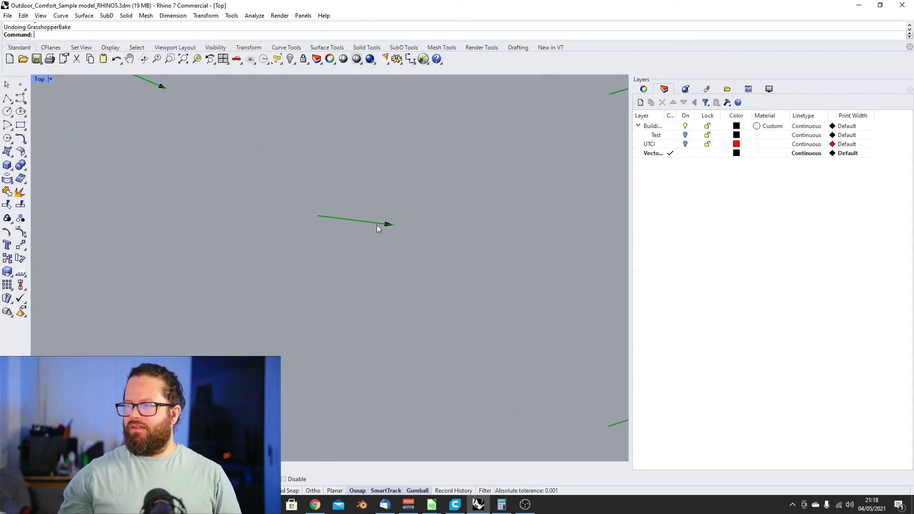
pyautogui.scroll(-2, 356, 221)
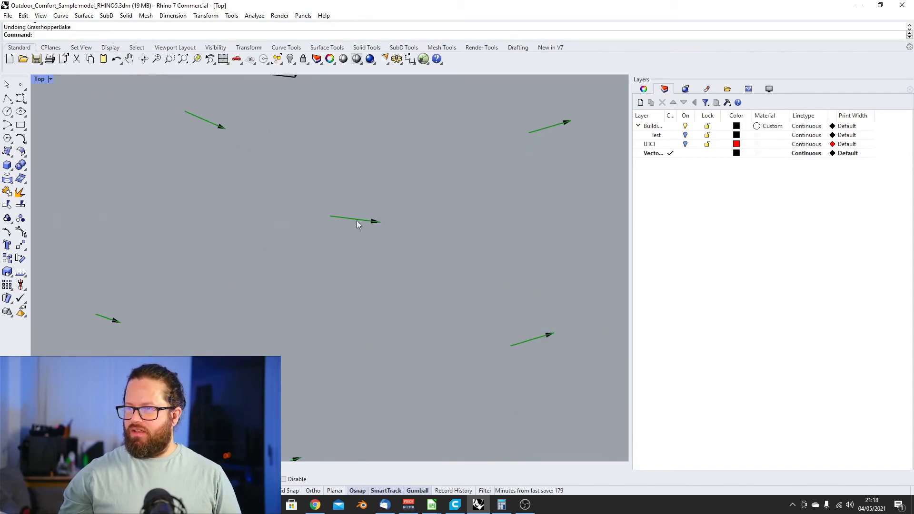
pyautogui.scroll(6, 361, 207)
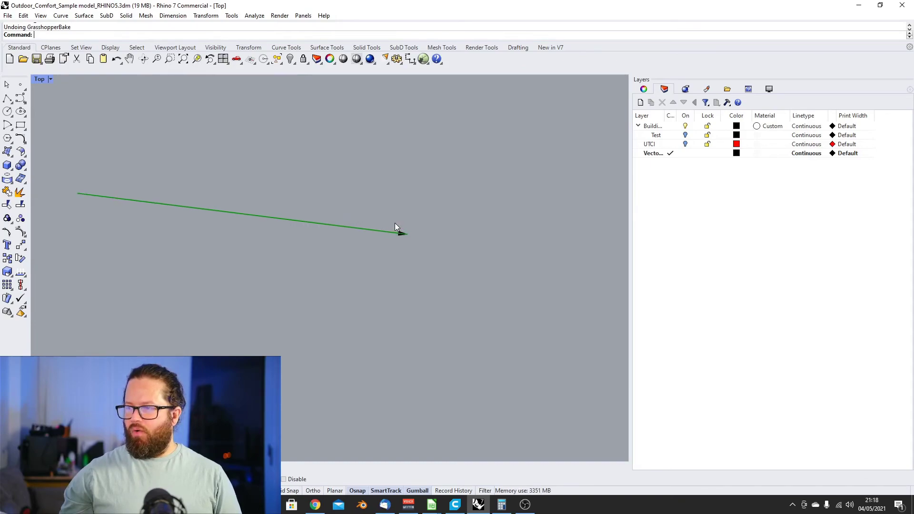
pyautogui.scroll(-5, 395, 226)
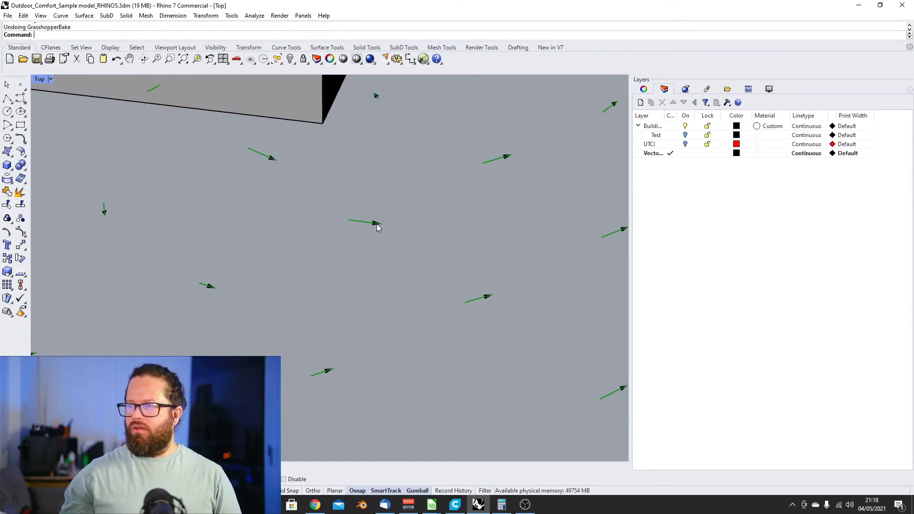
pyautogui.scroll(4, 377, 228)
pyautogui.scroll(-10, 379, 225)
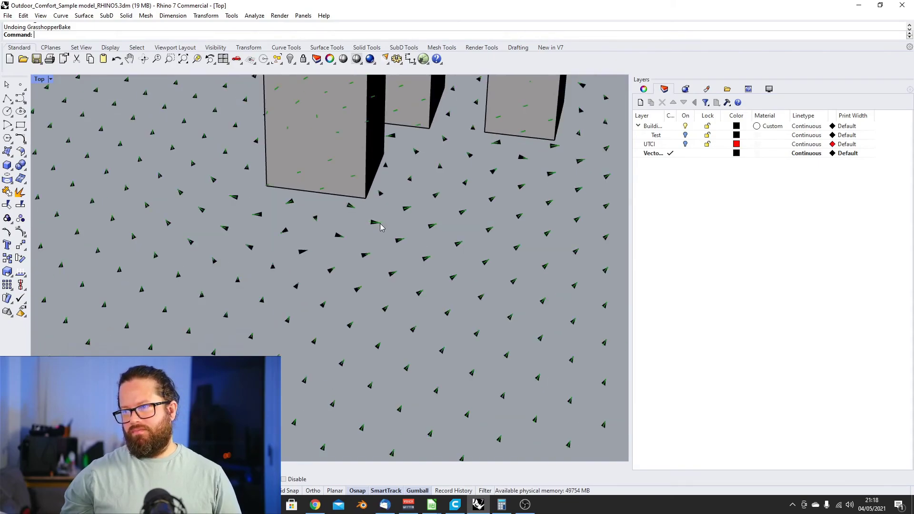
pyautogui.scroll(10, 380, 228)
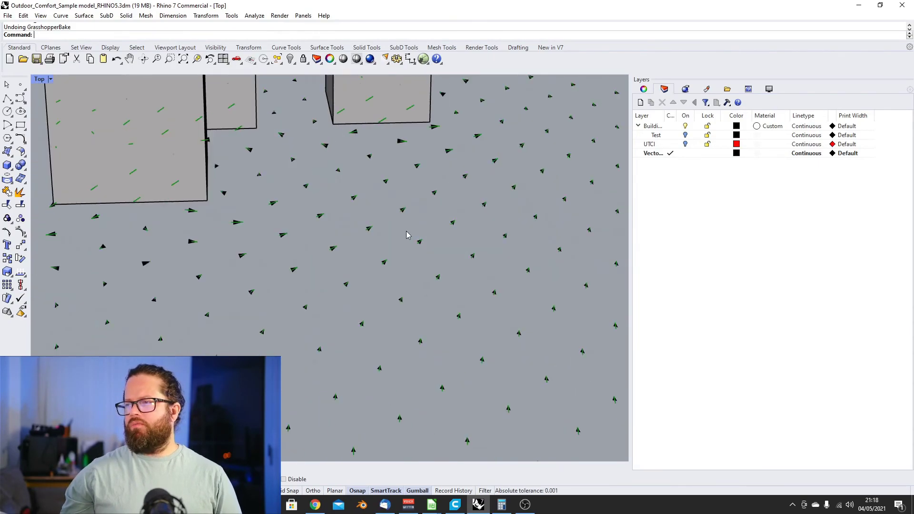
pyautogui.scroll(-8, 373, 225)
pyautogui.moveTo(374, 225); pyautogui.dragTo(330, 275, button='right')
pyautogui.scroll(15, 496, 322)
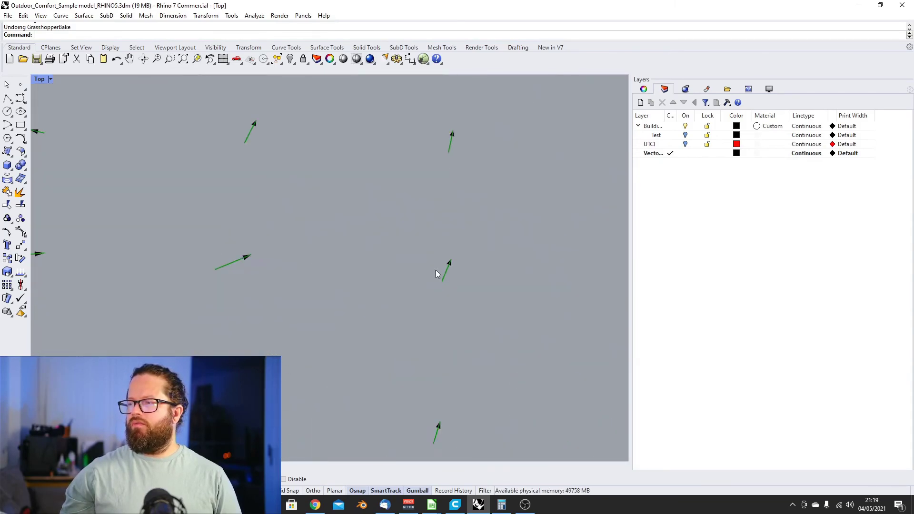
pyautogui.keyDown('shift'); pyautogui.moveTo(435, 271); pyautogui.dragTo(372, 223, button='right'); pyautogui.keyUp('shift')
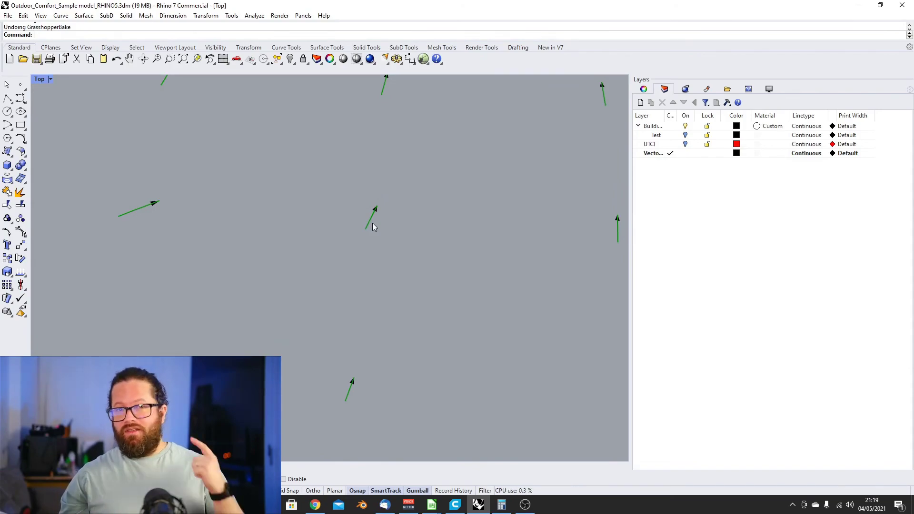